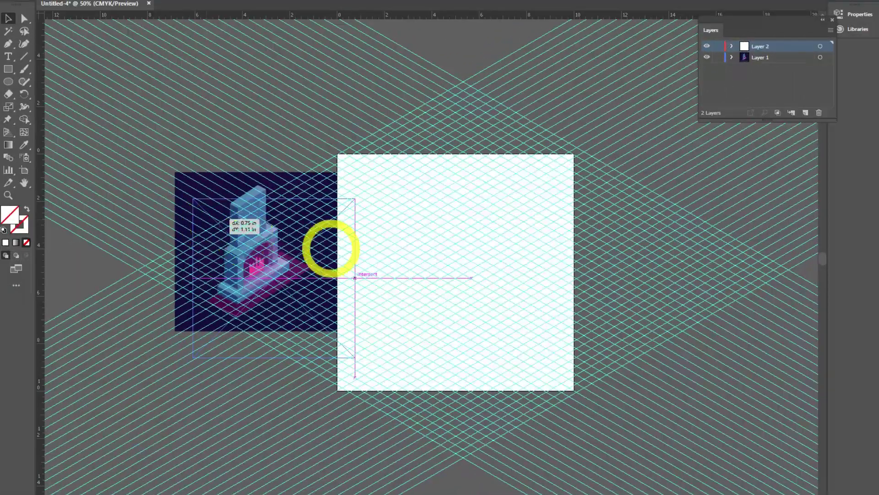
Preview the finished isometric fireplace artwork before starting a 10 × 10 in document
{"action": "left_click_drag", "start_coordinate": [331, 248], "coordinate": [331, 249]}
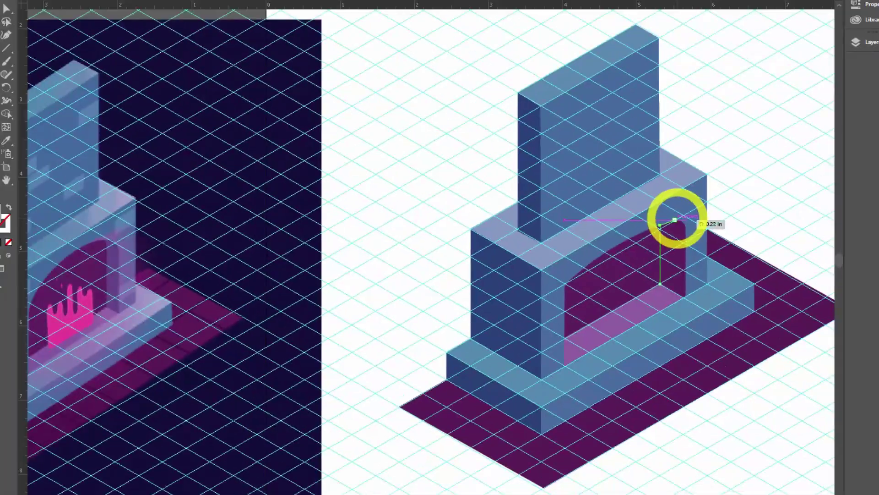
{"action": "left_click_drag", "start_coordinate": [675, 220], "coordinate": [676, 221]}
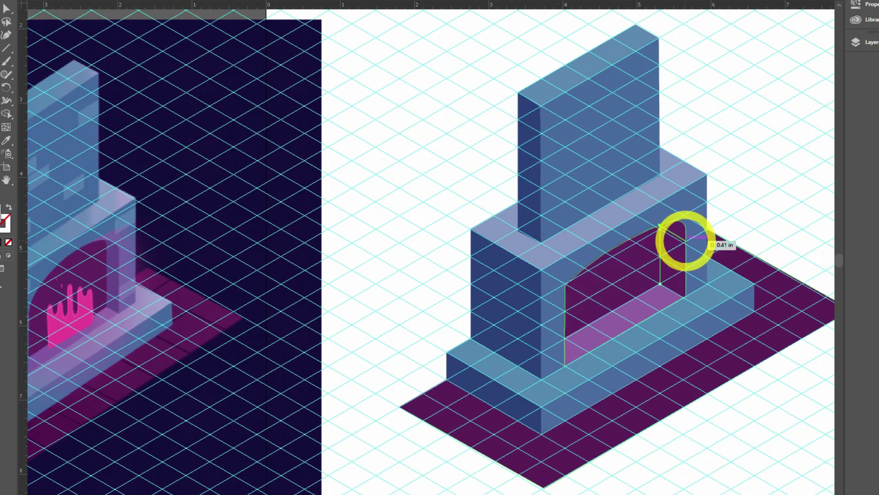
{"action": "left_click_drag", "start_coordinate": [685, 242], "coordinate": [686, 277]}
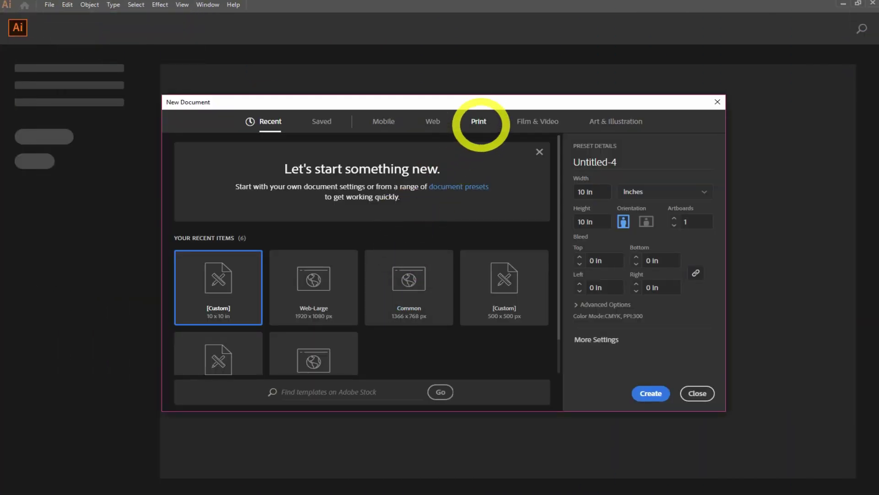
Create a new 10 × 10 inch document from the recent sizes
{"action": "left_click", "coordinate": [479, 123]}
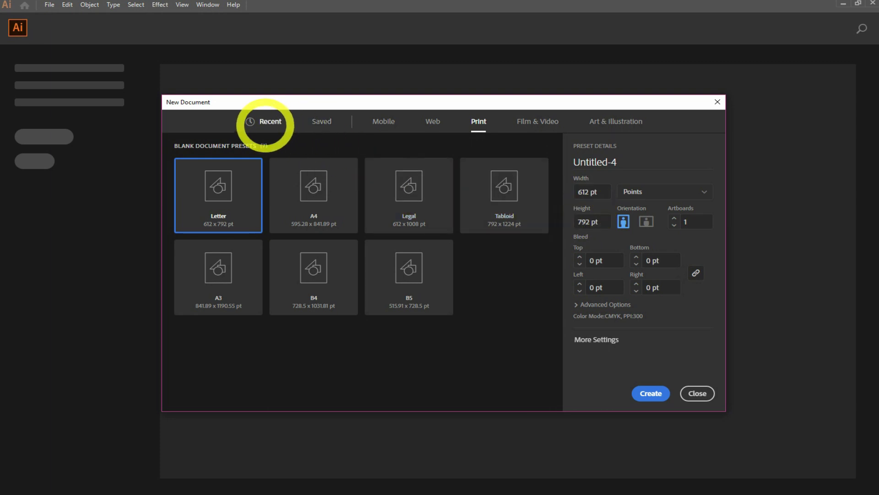
{"action": "left_click", "coordinate": [266, 121]}
{"action": "left_click", "coordinate": [592, 192]}
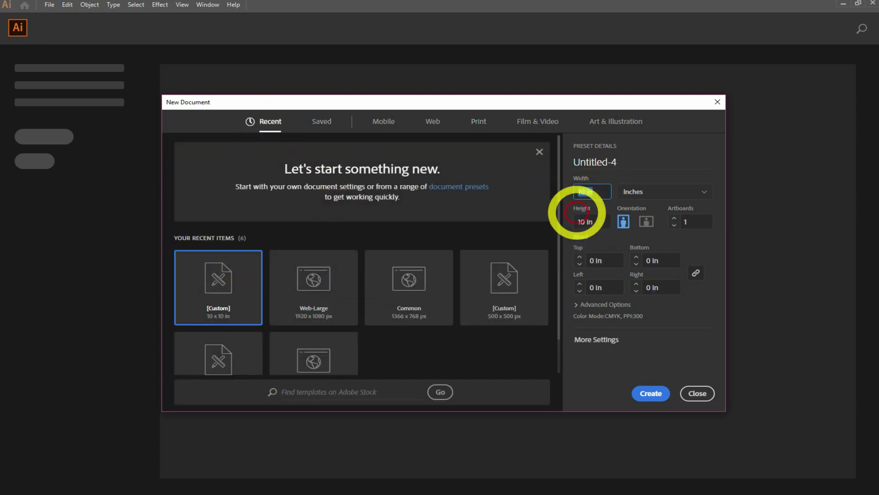
{"action": "left_click", "coordinate": [651, 393]}
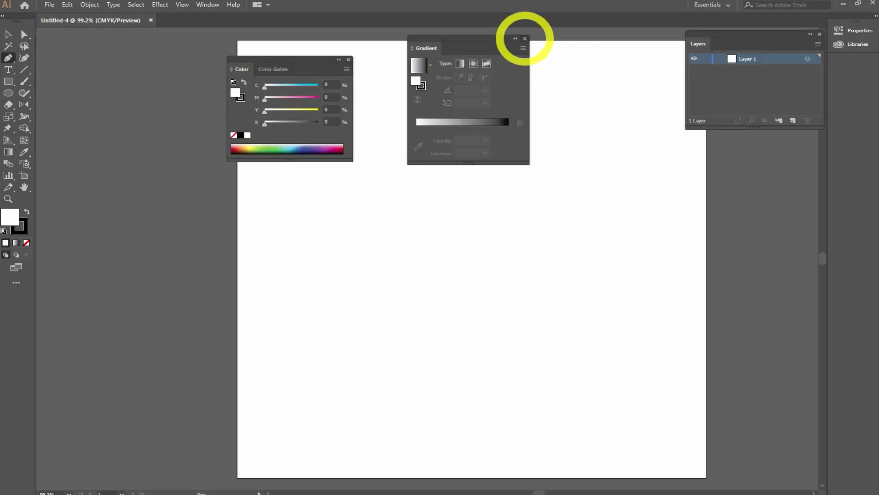
Close the Gradient and Color panels and place the fireplace reference image
{"action": "left_click", "coordinate": [524, 39]}
{"action": "left_click", "coordinate": [348, 60]}
{"action": "left_click", "coordinate": [49, 5]}
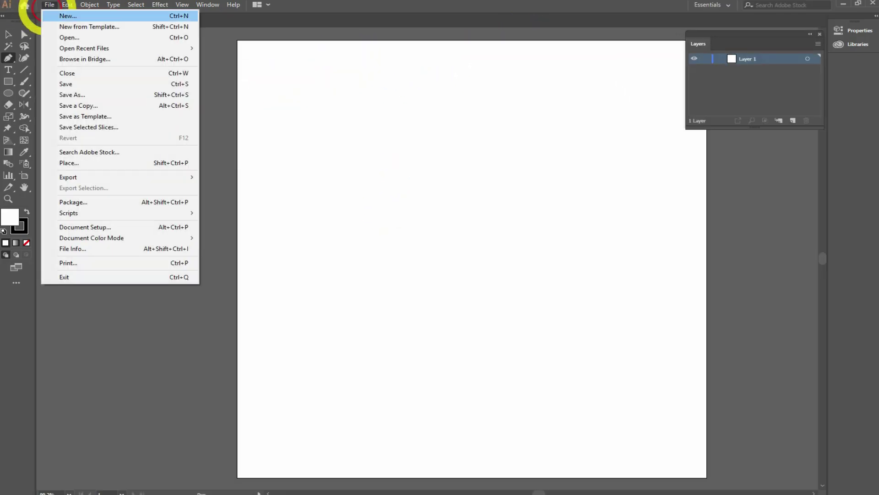
{"action": "left_click", "coordinate": [69, 162]}
{"action": "left_click", "coordinate": [363, 274]}
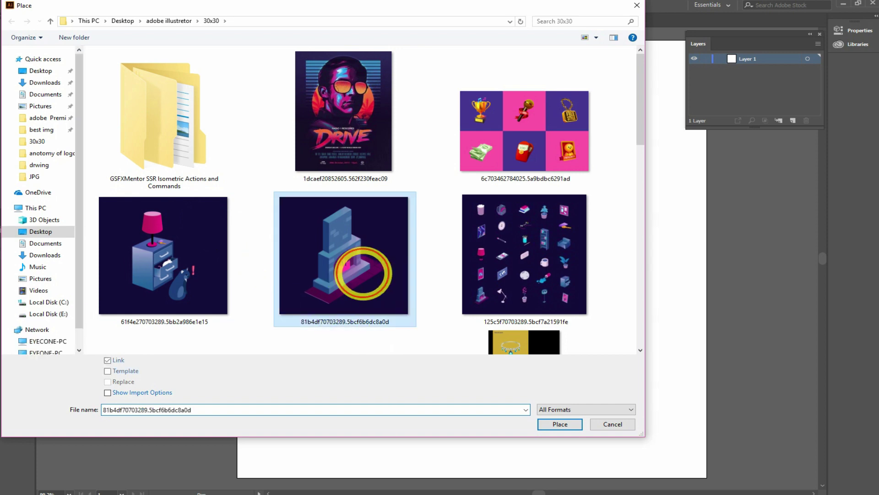
{"action": "double_click", "coordinate": [363, 273]}
Size the reference image, park it left of the artboard, and lock Layer 1
{"action": "left_click_drag", "start_coordinate": [110, 60], "coordinate": [432, 376]}
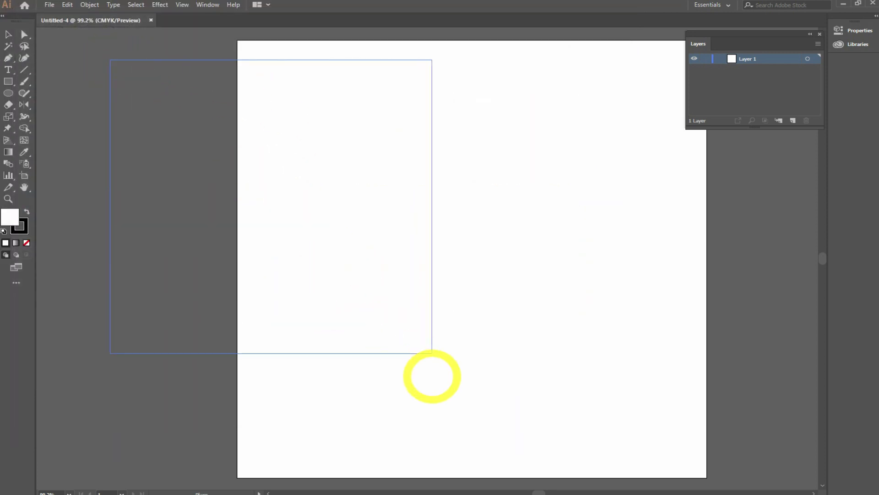
{"action": "left_click_drag", "start_coordinate": [321, 203], "coordinate": [129, 215]}
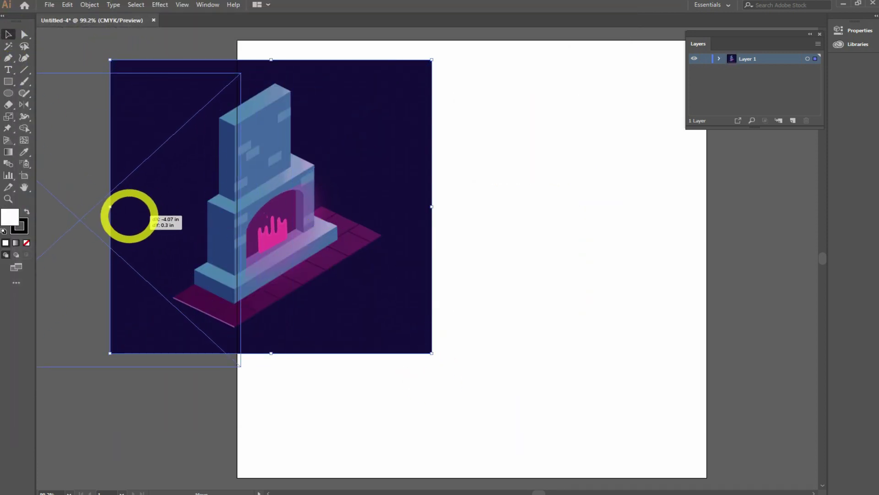
{"action": "mouse_move", "coordinate": [399, 236]}
{"action": "left_mouse_down"}
{"action": "mouse_move", "coordinate": [467, 253]}
{"action": "mouse_move", "coordinate": [461, 232]}
{"action": "left_mouse_up"}
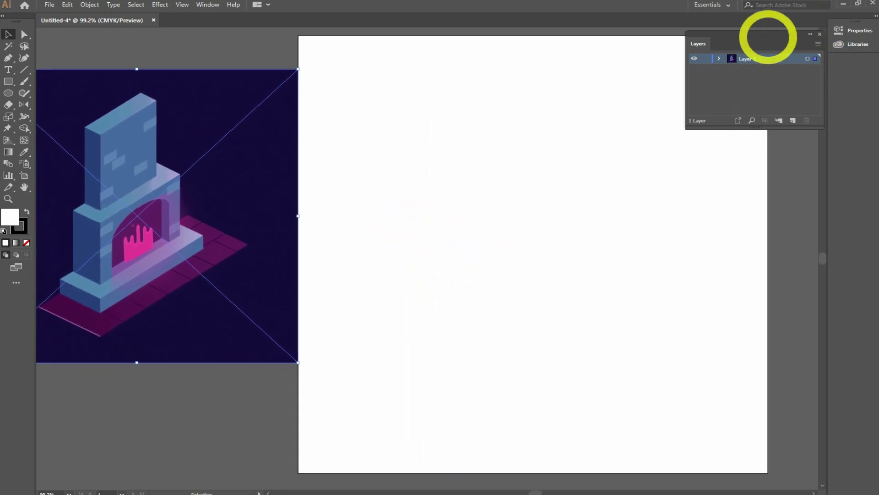
{"action": "left_click_drag", "start_coordinate": [768, 37], "coordinate": [780, 39]}
{"action": "left_click", "coordinate": [718, 60]}
Add Layer 2 for drawing and turn on Show Rulers from the View menu
{"action": "left_click", "coordinate": [805, 122]}
{"action": "left_click", "coordinate": [182, 4]}
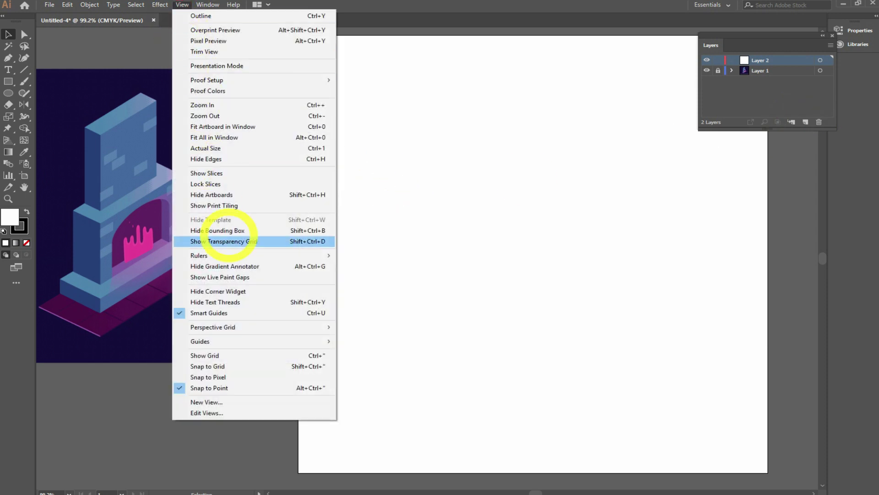
{"action": "mouse_move", "coordinate": [199, 256]}
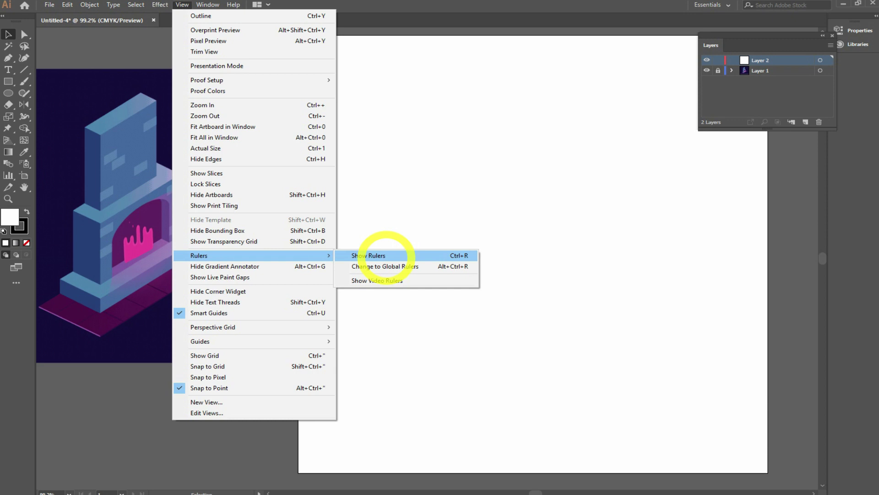
{"action": "left_click", "coordinate": [386, 255]}
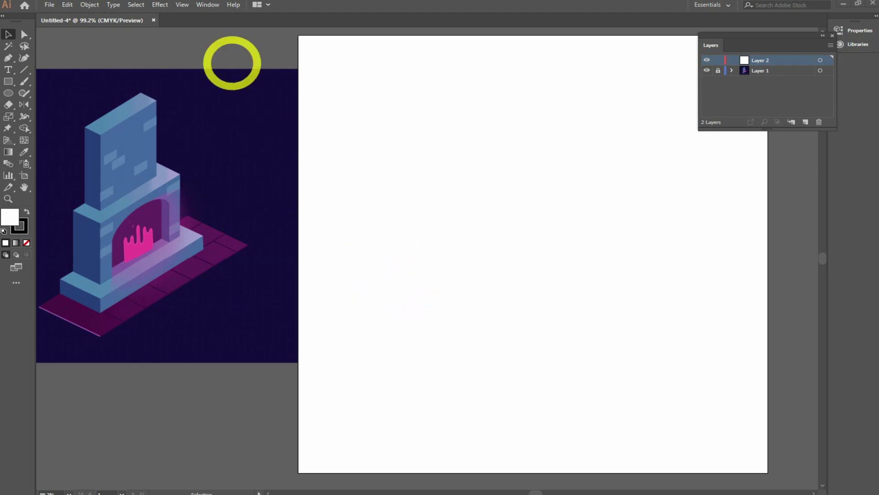
{"action": "left_click", "coordinate": [182, 5]}
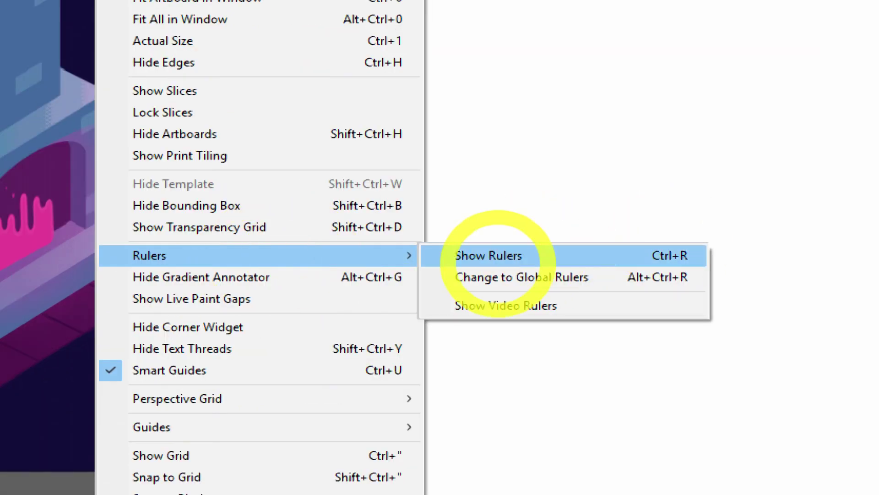
{"action": "left_click", "coordinate": [656, 258]}
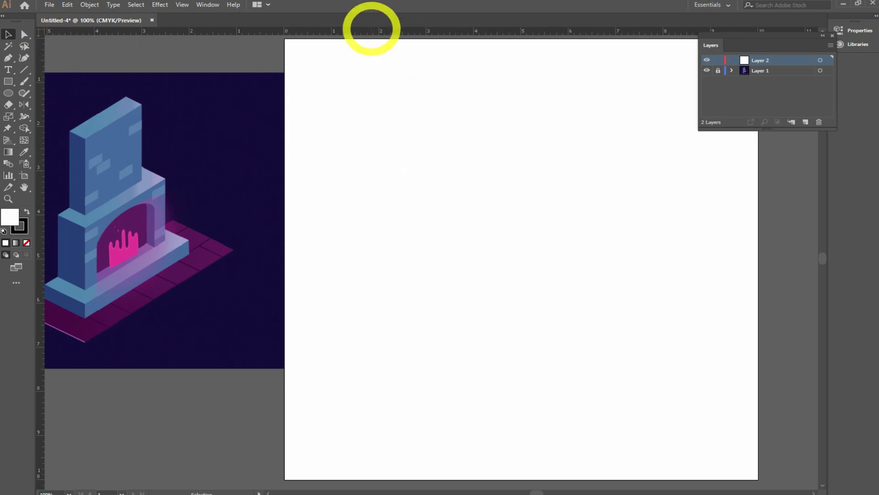
Drag a horizontal guide onto the artboard and unlock the guides
{"action": "left_click_drag", "start_coordinate": [372, 30], "coordinate": [413, 261]}
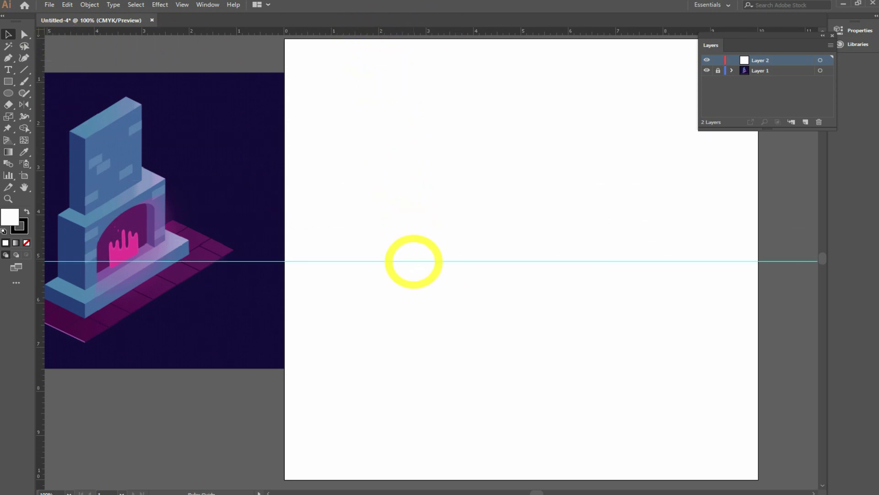
{"action": "right_click", "coordinate": [411, 262]}
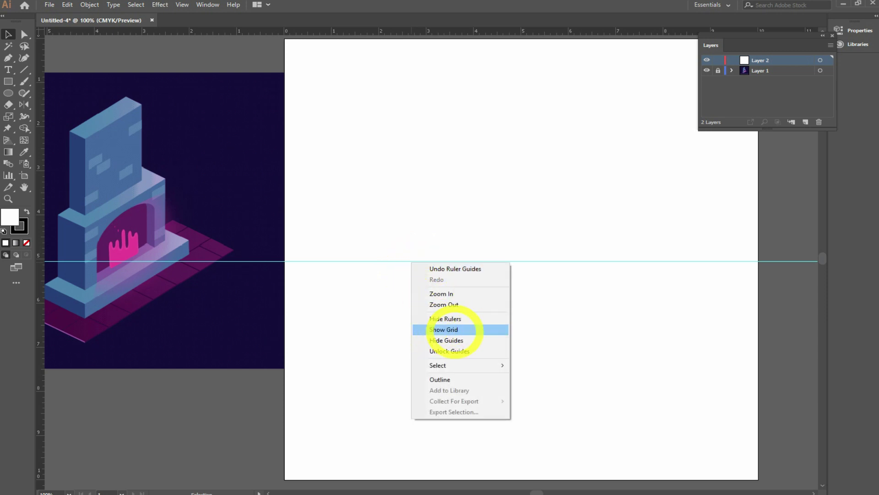
{"action": "left_click", "coordinate": [476, 350]}
{"action": "mouse_move", "coordinate": [448, 261]}
{"action": "left_mouse_down"}
{"action": "mouse_move", "coordinate": [444, 247]}
{"action": "mouse_move", "coordinate": [445, 259]}
{"action": "left_mouse_up"}
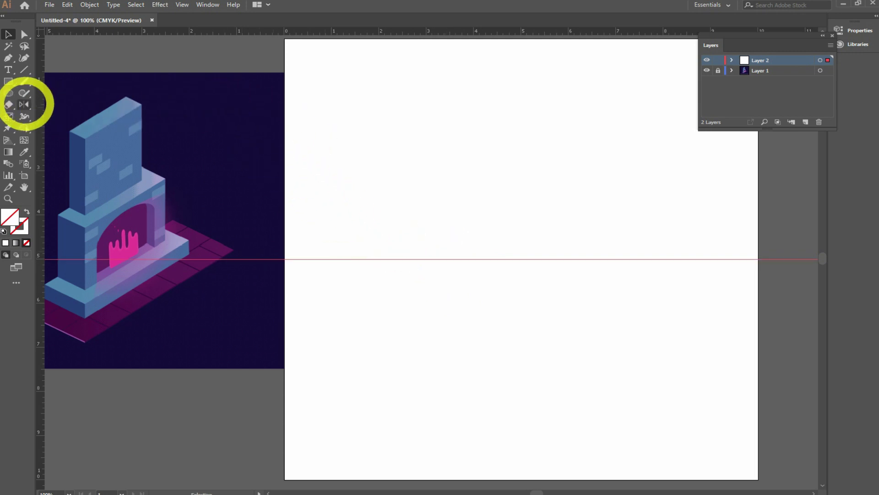
Rotate the guide 30° using the Rotate dialog
{"action": "left_click", "coordinate": [25, 104]}
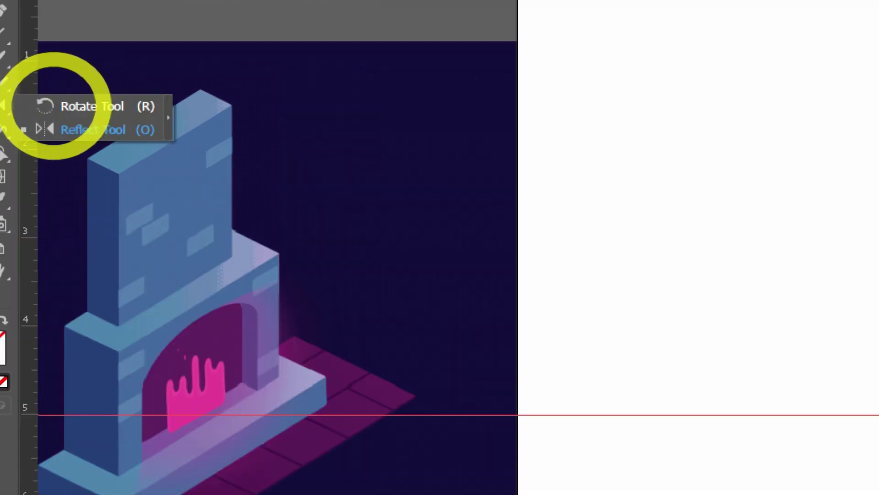
{"action": "left_click", "coordinate": [95, 107]}
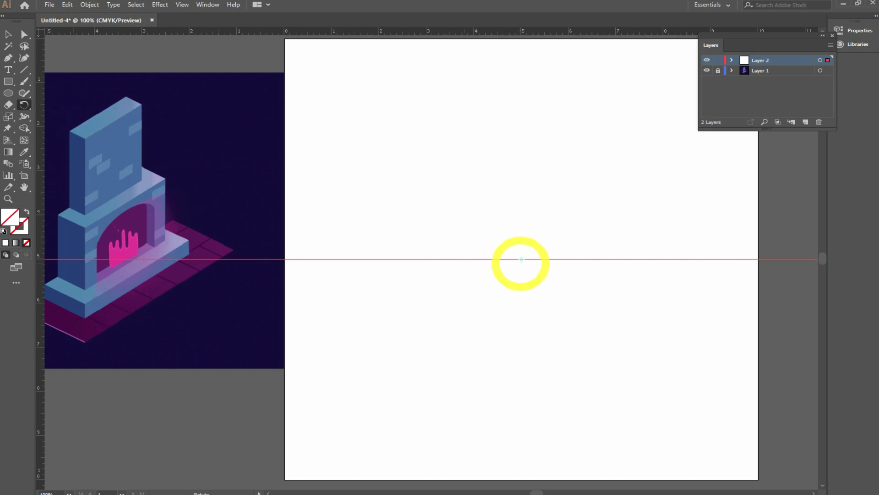
{"action": "left_click", "coordinate": [521, 258]}
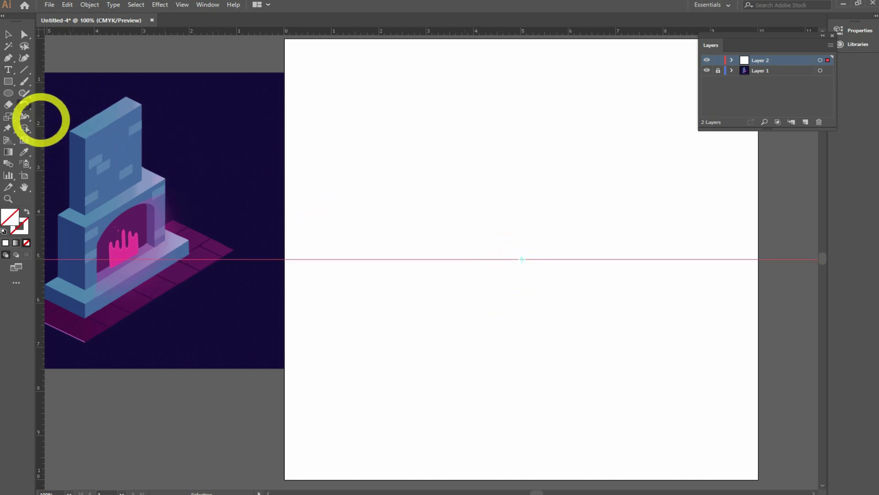
{"action": "double_click", "coordinate": [25, 105]}
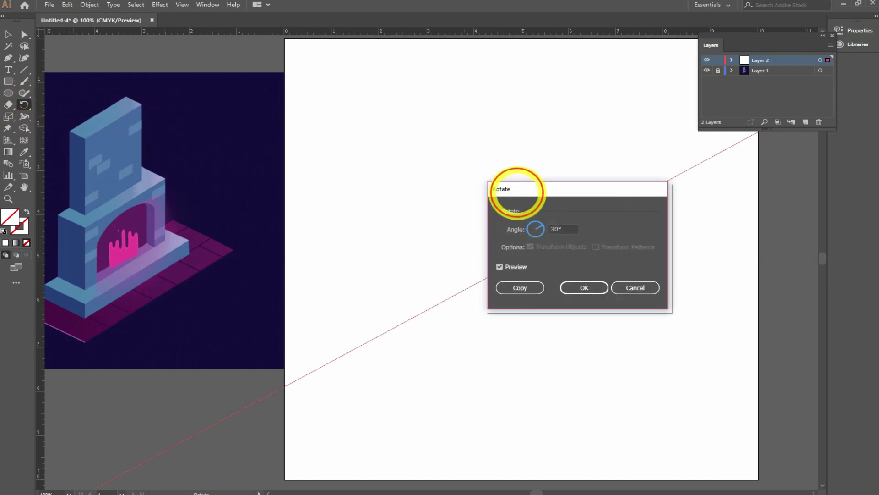
{"action": "left_click_drag", "start_coordinate": [514, 188], "coordinate": [395, 127]}
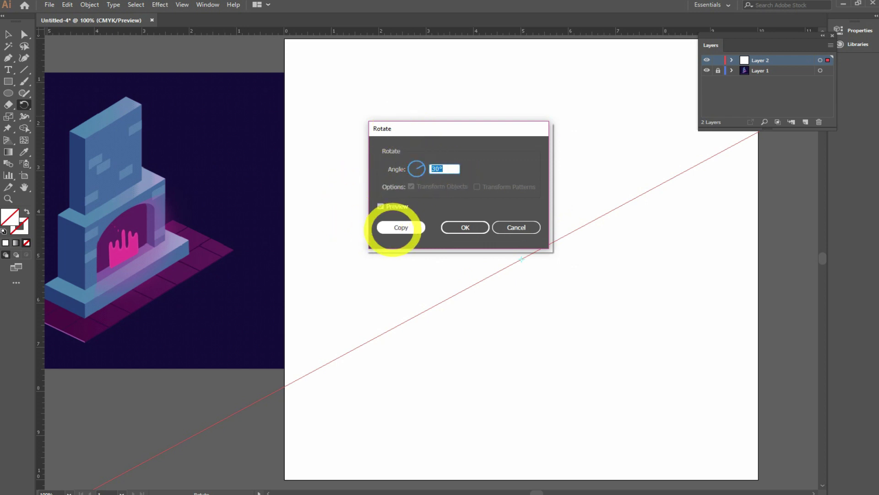
{"action": "left_click", "coordinate": [380, 206]}
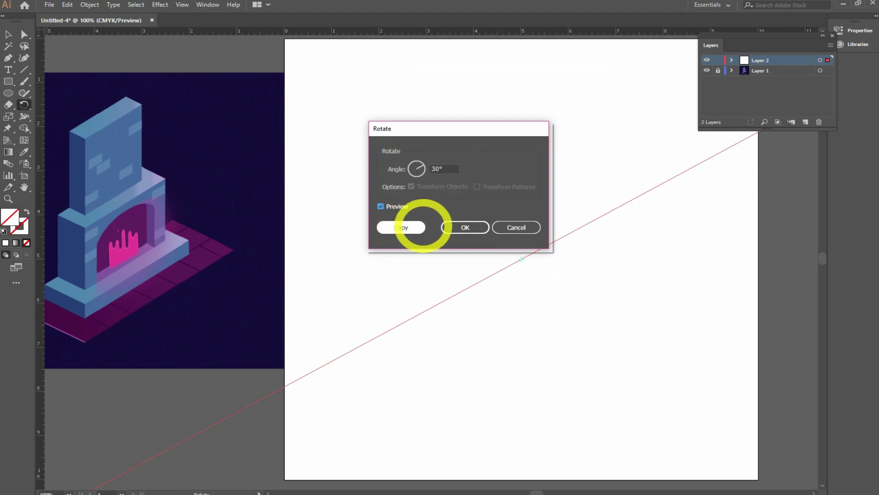
{"action": "left_click", "coordinate": [464, 227]}
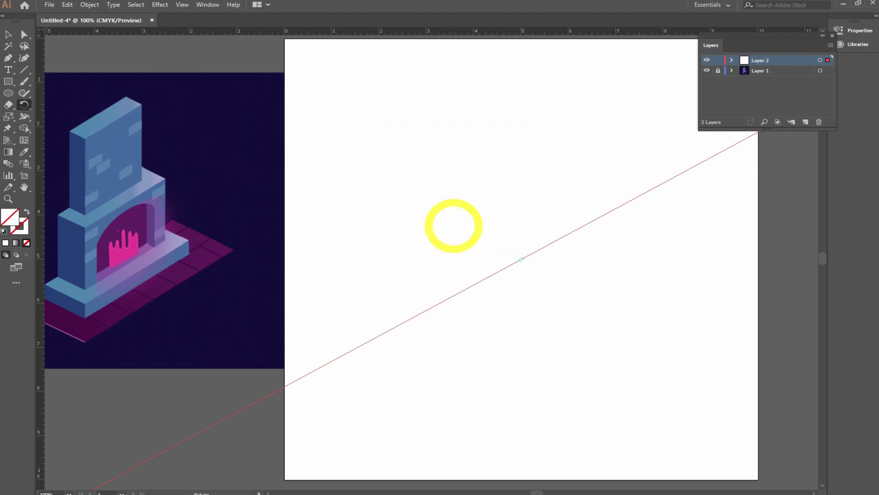
{"action": "left_click", "coordinate": [8, 35]}
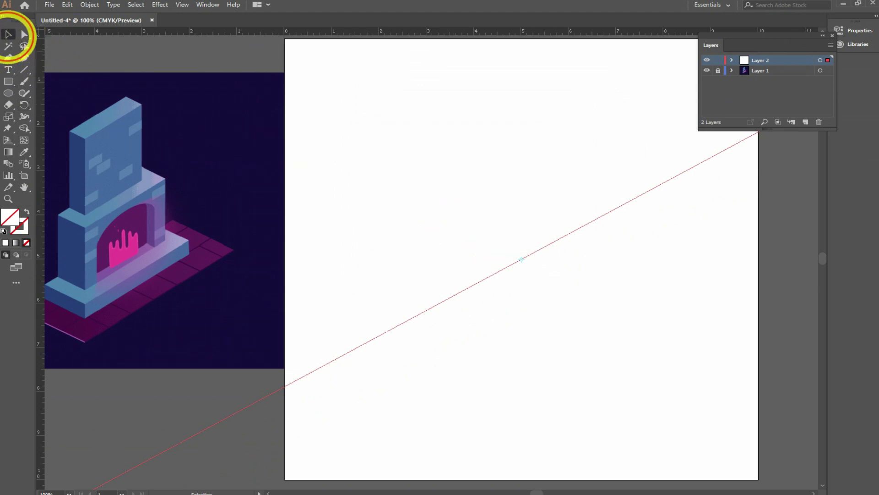
Make the rotated line a guide and drop an offset copy just below it
{"action": "key", "text": "ctrl+5"}
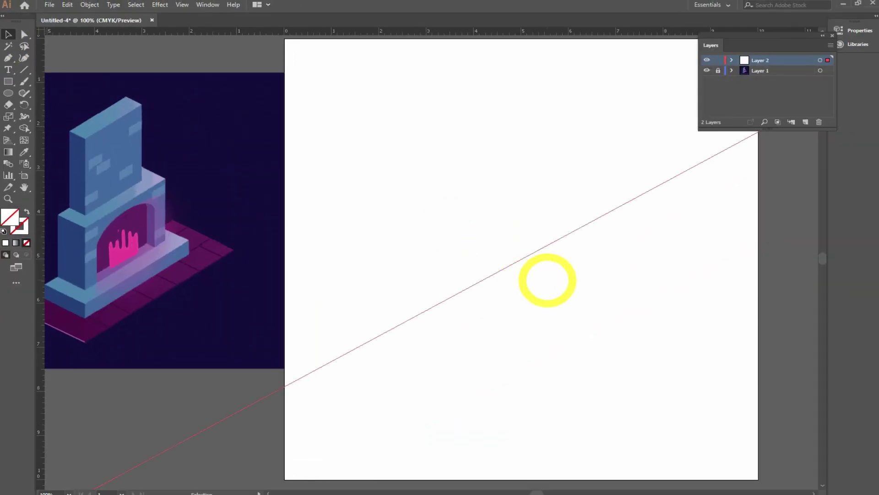
{"action": "mouse_move", "coordinate": [520, 259]}
{"action": "left_mouse_down"}
{"action": "mouse_move", "coordinate": [304, 108]}
{"action": "mouse_move", "coordinate": [284, 109]}
{"action": "left_mouse_up"}
{"action": "scroll", "coordinate": [417, 229], "scroll_direction": "down", "scroll_amount": 1}
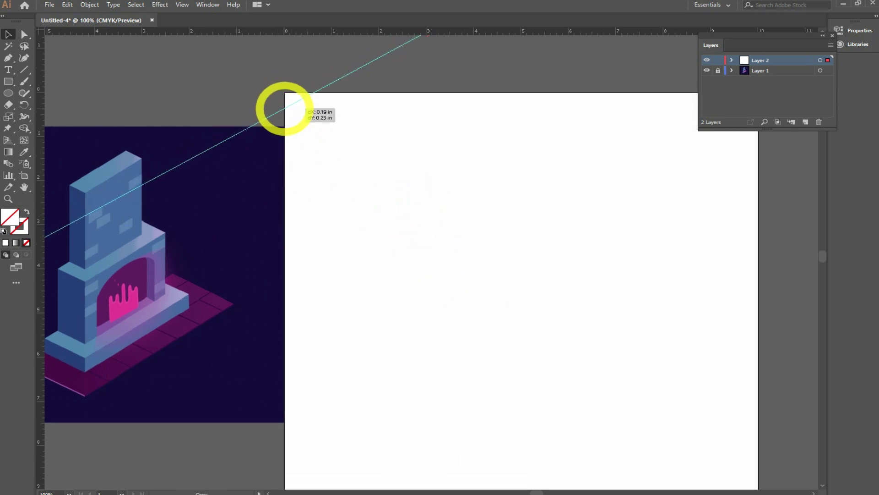
{"action": "left_click_drag", "start_coordinate": [284, 108], "coordinate": [284, 106]}
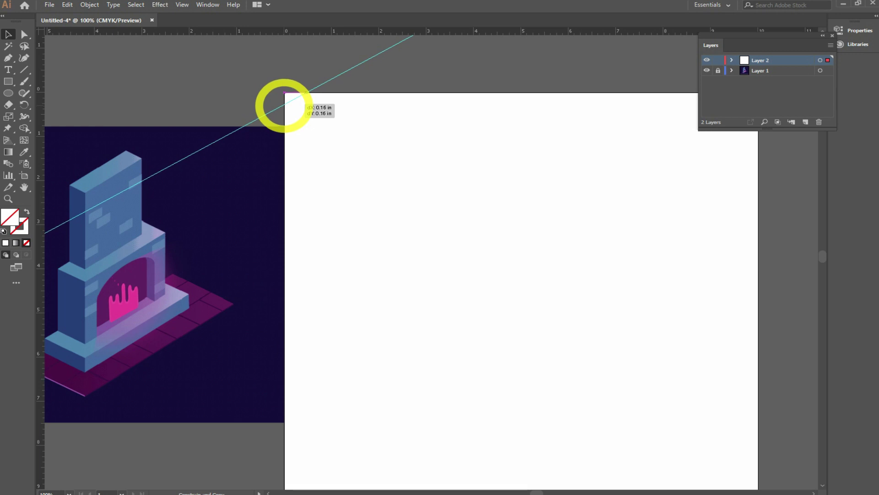
{"action": "left_click_drag", "start_coordinate": [284, 106], "coordinate": [286, 108]}
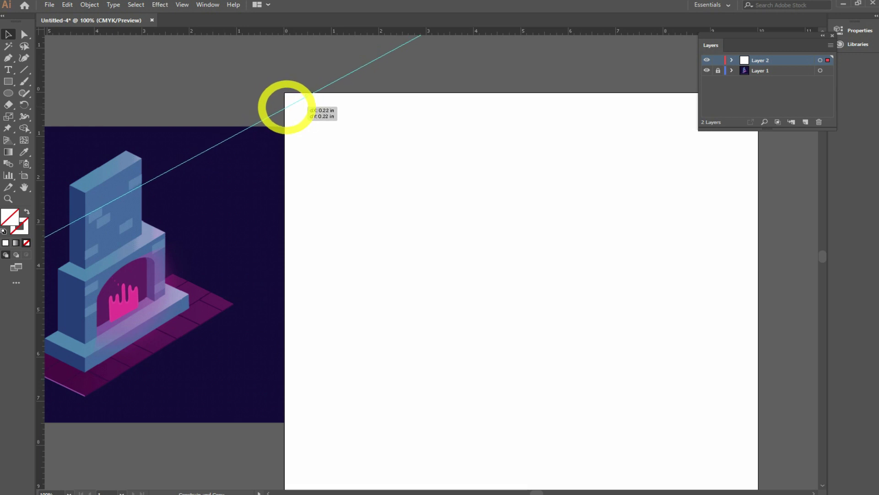
{"action": "left_click_drag", "start_coordinate": [285, 106], "coordinate": [286, 107]}
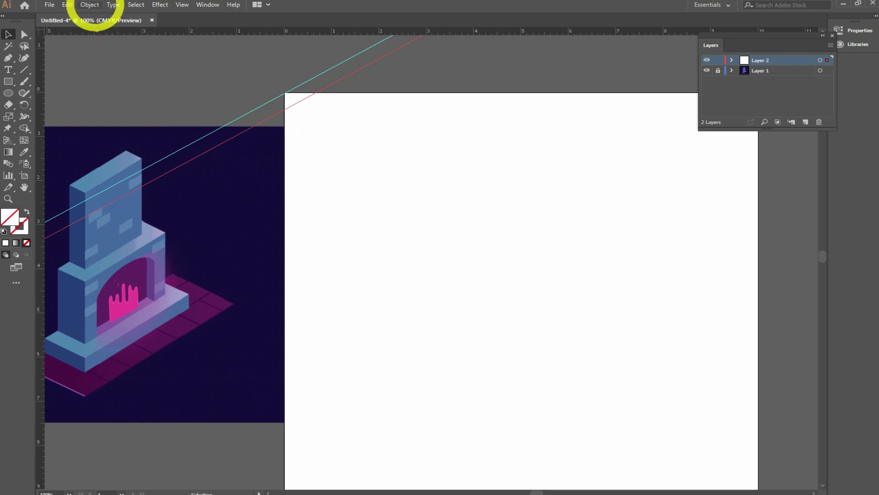
Repeat the copy with Ctrl+D for evenly spaced diagonal guides, then zoom out
{"action": "left_click", "coordinate": [67, 4]}
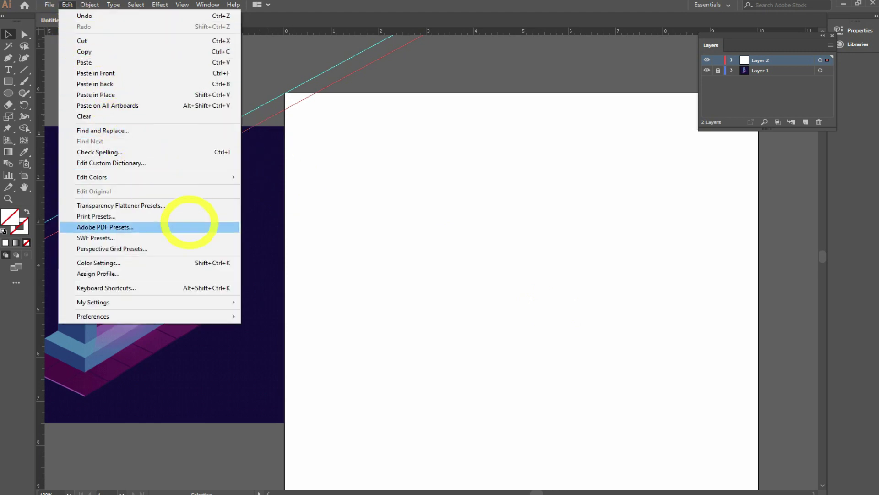
{"action": "left_click", "coordinate": [339, 275]}
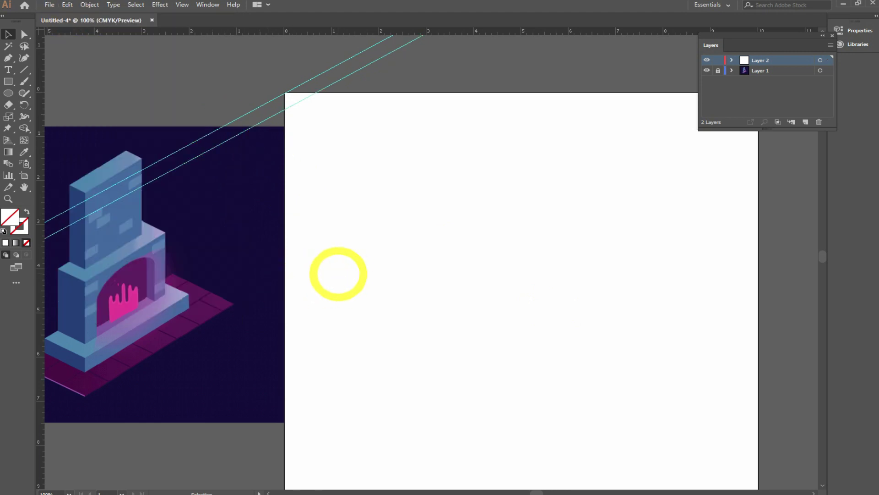
{"action": "left_click", "coordinate": [300, 101]}
{"action": "key", "text": "ctrl+d"}
{"action": "key", "text": "ctrl+d"}
{"action": "left_click", "coordinate": [435, 234]}
{"action": "key", "text": "ctrl+d"}
{"action": "key", "text": "ctrl+d"}
{"action": "key", "text": "ctrl+d"}
{"action": "key", "text": "ctrl+d"}
{"action": "key", "text": "ctrl+d"}
{"action": "key", "text": "ctrl+d"}
{"action": "key", "text": "ctrl+d"}
{"action": "key", "text": "ctrl+d"}
{"action": "key", "text": "ctrl+d"}
{"action": "key", "text": "ctrl+d"}
{"action": "key", "text": "ctrl+d"}
{"action": "key", "text": "ctrl+d"}
{"action": "key", "text": "ctrl+d"}
{"action": "key", "text": "ctrl+d"}
{"action": "key", "text": "ctrl+d"}
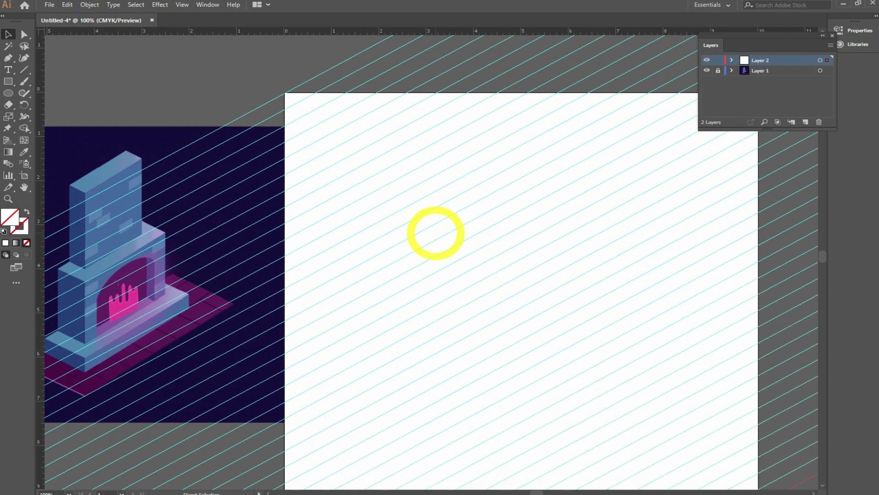
{"action": "key", "text": "ctrl+minus"}
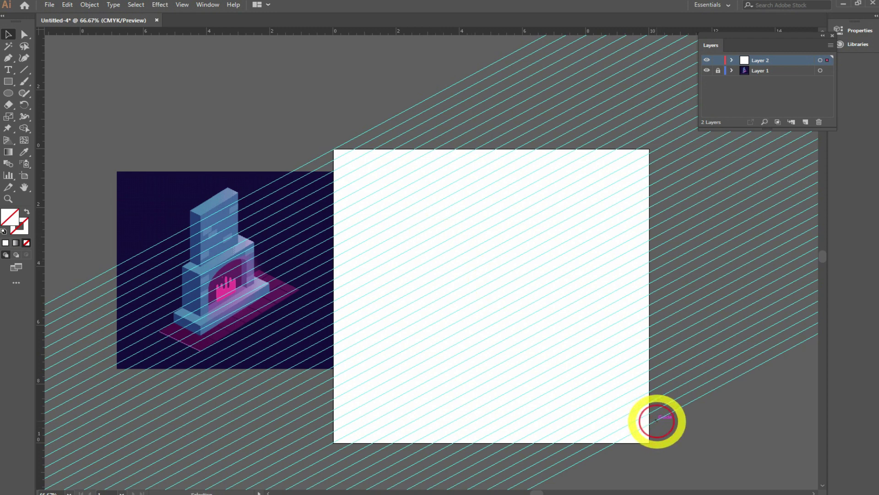
{"action": "left_click", "coordinate": [656, 420]}
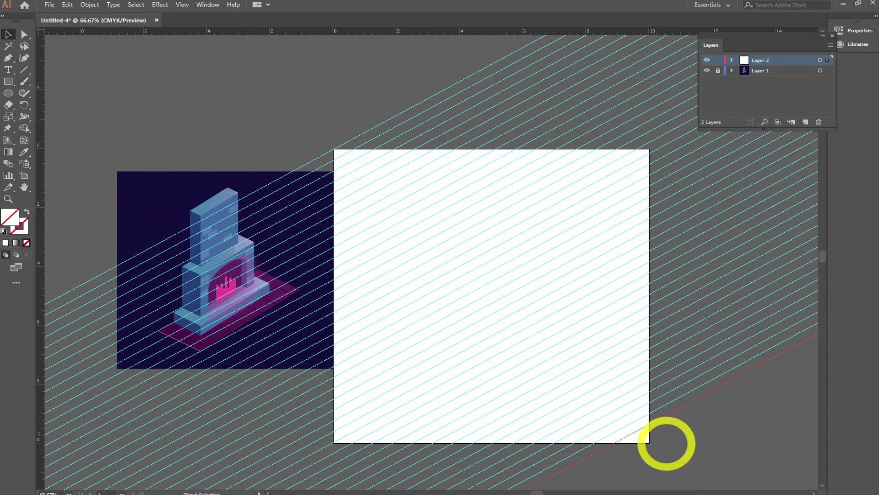
Reflect a copy of all the 30° guides across a vertical axis
{"action": "key", "text": "ctrl+a"}
{"action": "left_click", "coordinate": [91, 5]}
{"action": "mouse_move", "coordinate": [109, 16]}
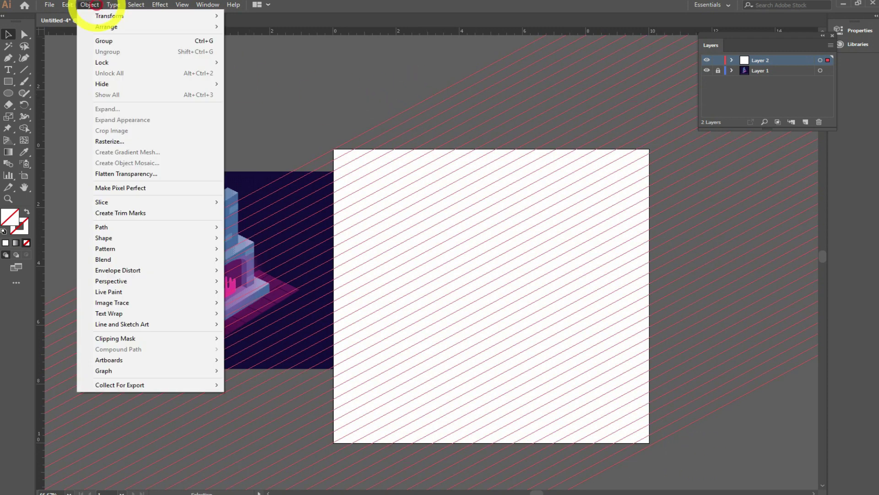
{"action": "left_click", "coordinate": [251, 51]}
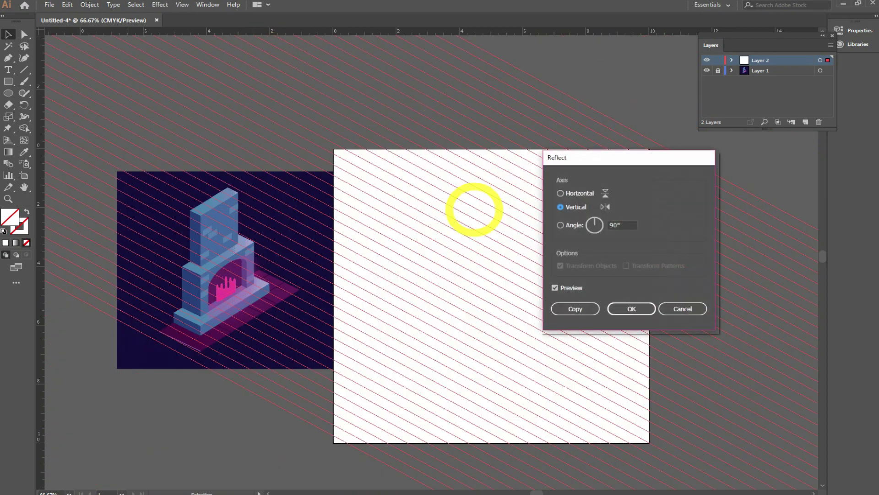
{"action": "left_click", "coordinate": [555, 287]}
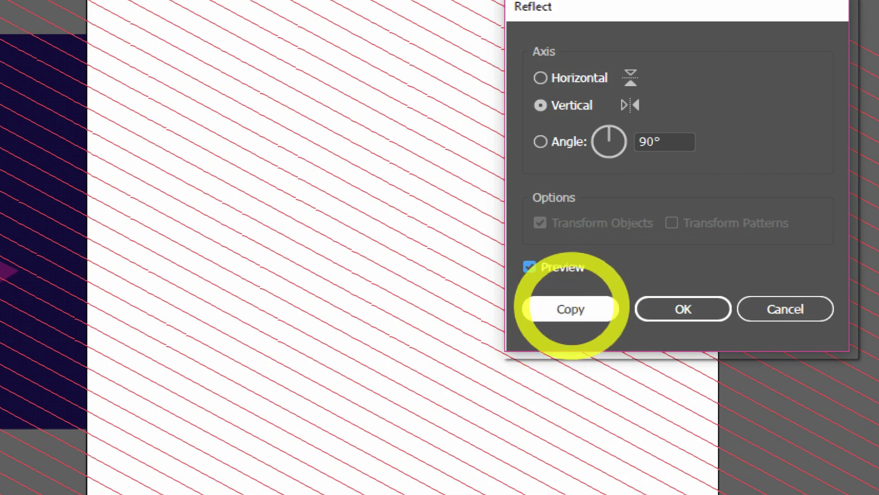
{"action": "left_click", "coordinate": [570, 309]}
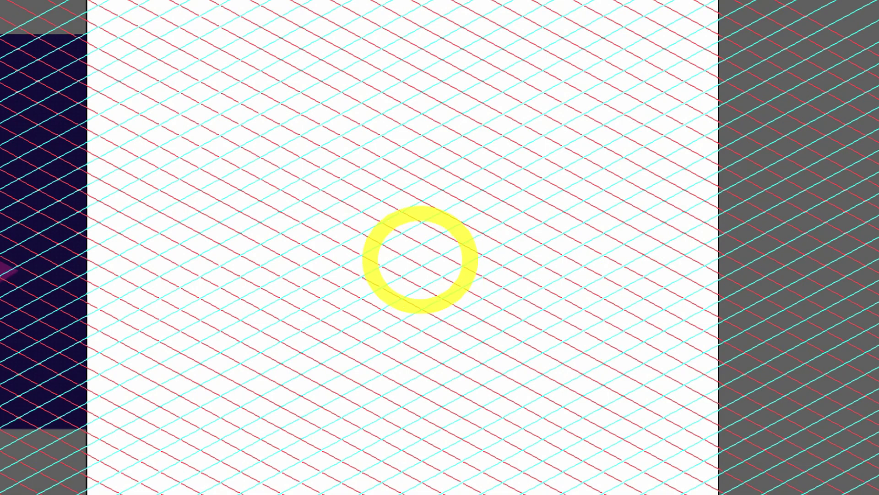
Delete the stray long guide and zoom in on the isometric grid
{"action": "scroll", "coordinate": [420, 259], "scroll_direction": "down", "scroll_amount": 1}
{"action": "scroll", "coordinate": [420, 259], "scroll_direction": "down", "scroll_amount": 2}
{"action": "scroll", "coordinate": [420, 259], "scroll_direction": "down", "scroll_amount": 2}
{"action": "scroll", "coordinate": [419, 258], "scroll_direction": "up", "scroll_amount": 3}
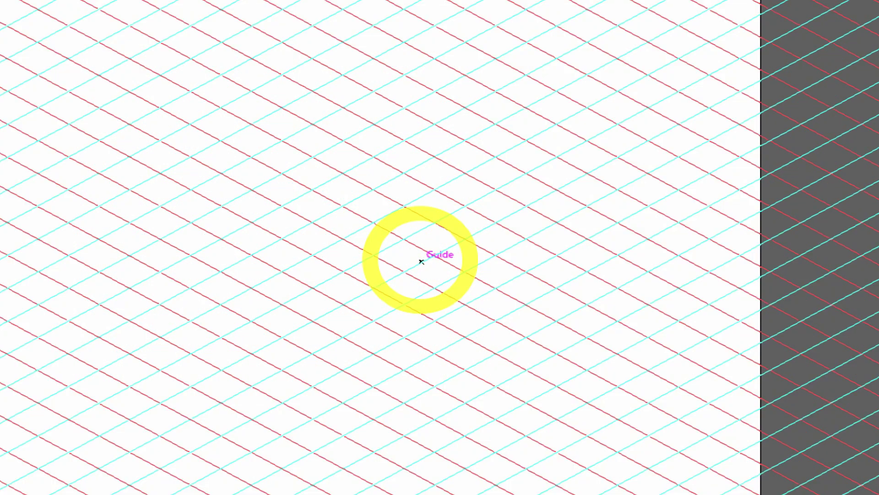
{"action": "scroll", "coordinate": [421, 261], "scroll_direction": "up", "scroll_amount": 1}
{"action": "scroll", "coordinate": [421, 261], "scroll_direction": "down", "scroll_amount": 3}
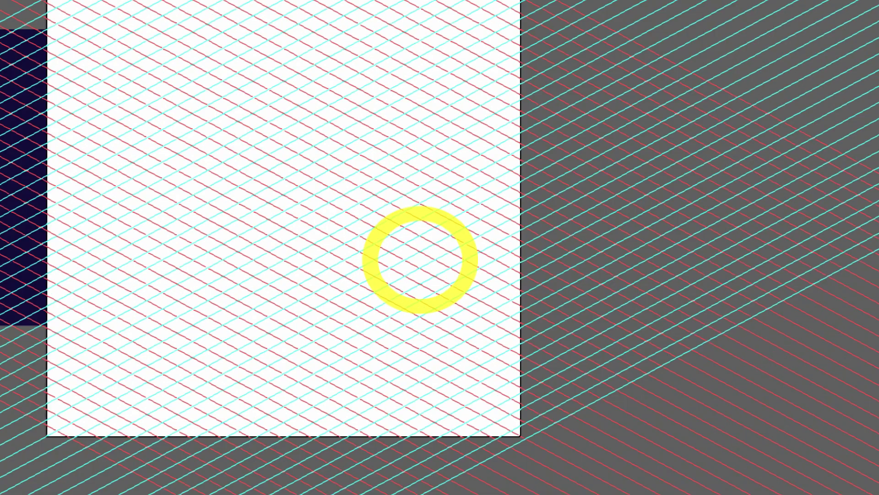
{"action": "scroll", "coordinate": [421, 261], "scroll_direction": "down", "scroll_amount": 2}
{"action": "left_click", "coordinate": [184, 51]}
{"action": "key", "text": "Delete"}
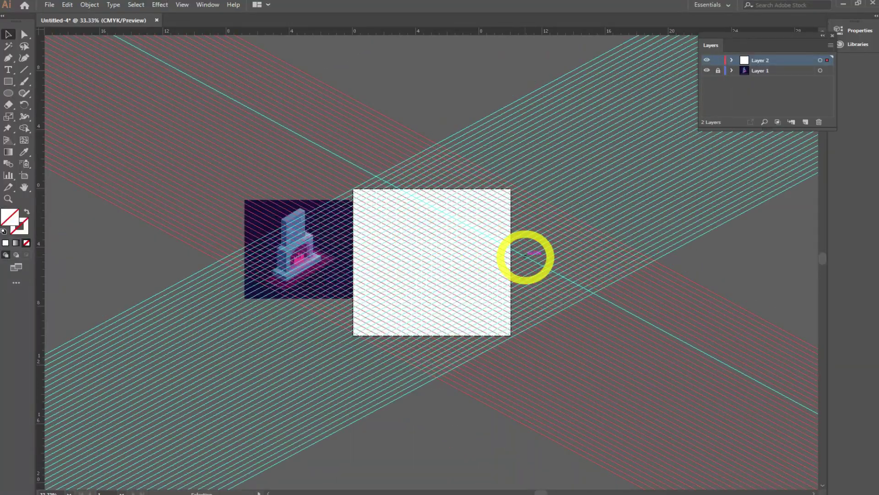
{"action": "left_click_drag", "start_coordinate": [398, 226], "coordinate": [527, 322]}
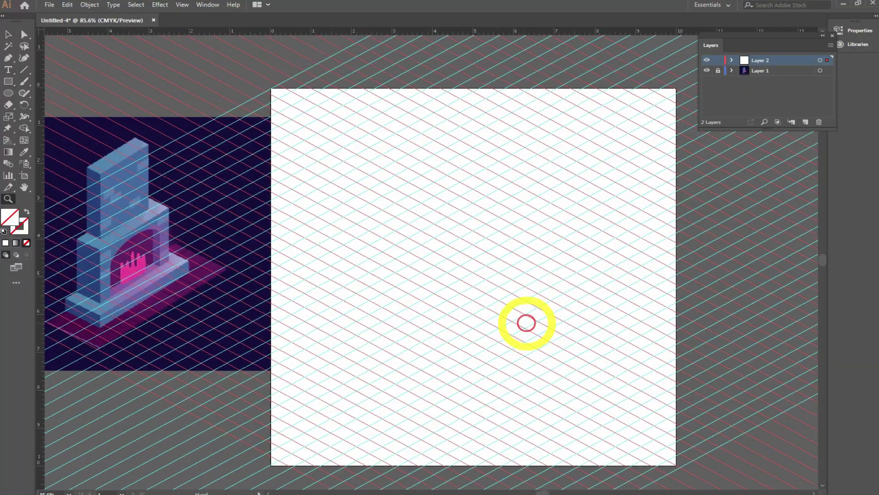
Move the leftover stray guide out of the grid
{"action": "key", "text": "ctrl+minus"}
{"action": "key", "text": "ctrl+minus"}
{"action": "left_click", "coordinate": [8, 34]}
{"action": "left_click", "coordinate": [397, 301]}
{"action": "left_click_drag", "start_coordinate": [419, 327], "coordinate": [476, 459]}
Lock all guides, unlock Layer 1, and nudge the fireplace reference down-right
{"action": "right_click", "coordinate": [466, 97]}
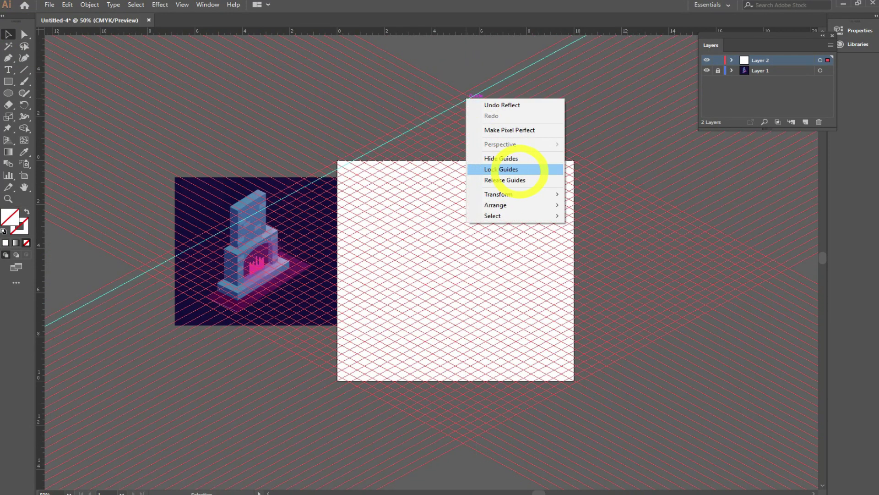
{"action": "left_click", "coordinate": [519, 169]}
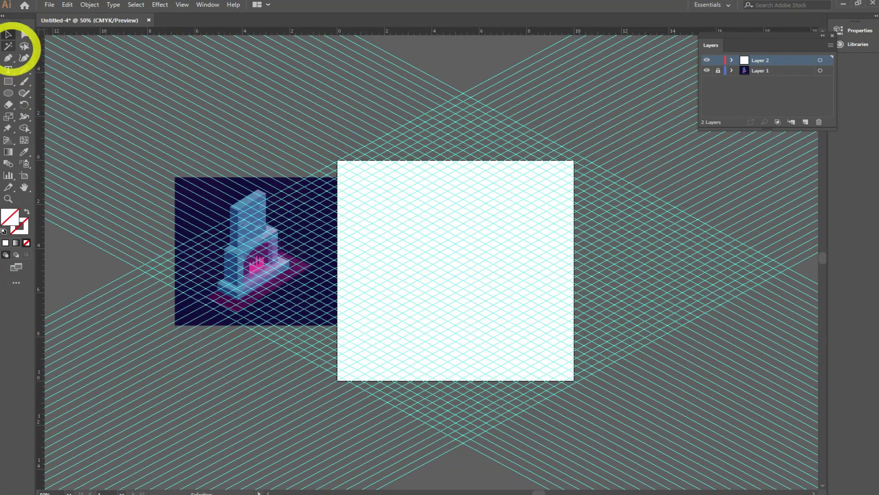
{"action": "left_click", "coordinate": [718, 70]}
{"action": "mouse_move", "coordinate": [188, 198]}
{"action": "left_mouse_down"}
{"action": "mouse_move", "coordinate": [228, 218]}
{"action": "mouse_move", "coordinate": [209, 222]}
{"action": "left_mouse_up"}
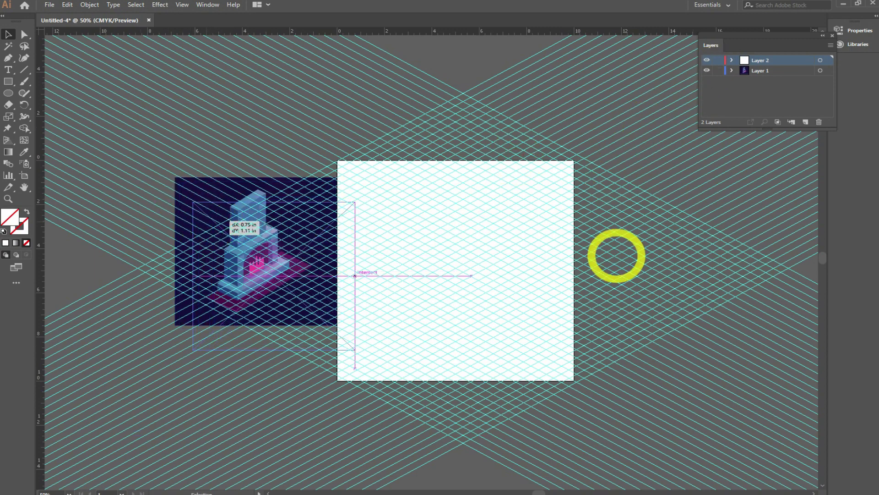
Lock Layers 1 and 2, add Layer 3, and zoom to about 100% on the fireplace
{"action": "left_click", "coordinate": [718, 70]}
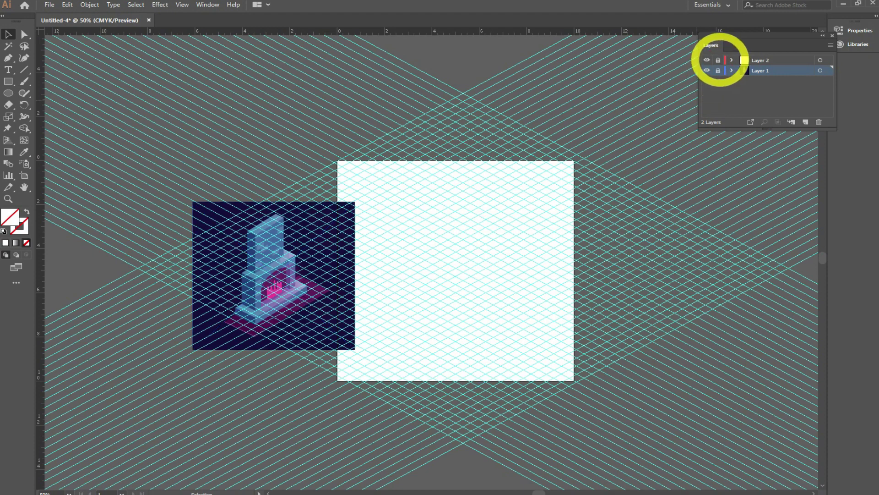
{"action": "left_click", "coordinate": [806, 122]}
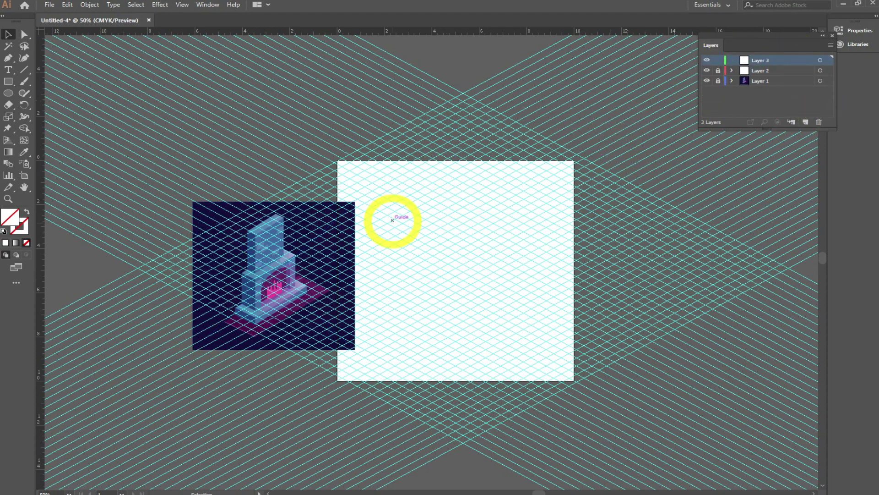
{"action": "key", "text": "z"}
{"action": "left_click", "coordinate": [420, 309]}
{"action": "left_click_drag", "start_coordinate": [420, 309], "coordinate": [533, 314]}
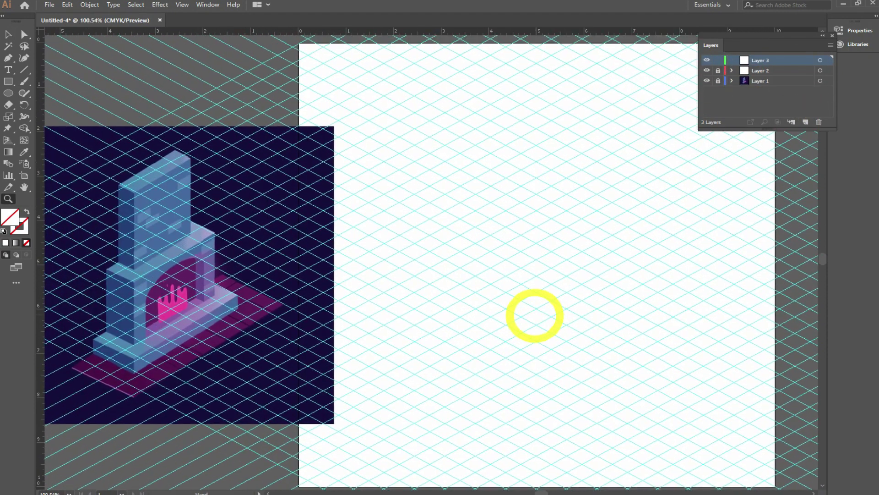
{"action": "left_click_drag", "start_coordinate": [742, 35], "coordinate": [838, 66]}
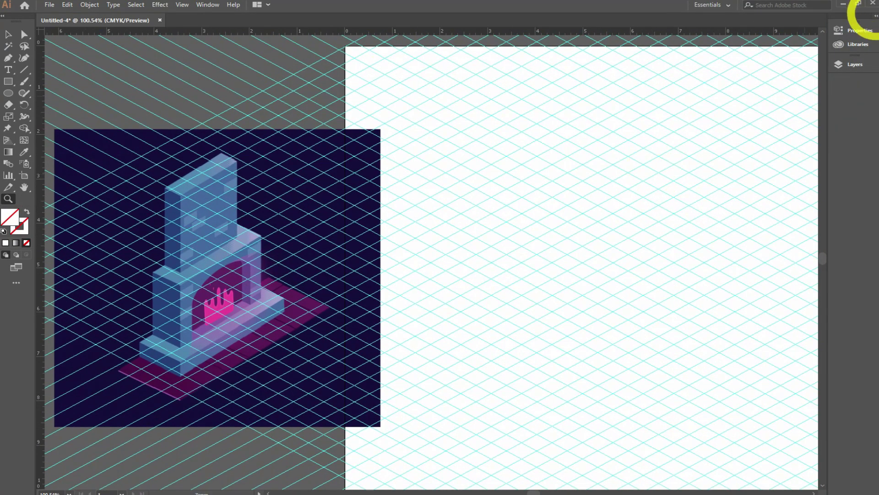
{"action": "left_click", "coordinate": [858, 30]}
{"action": "left_click_drag", "start_coordinate": [677, 190], "coordinate": [621, 190]}
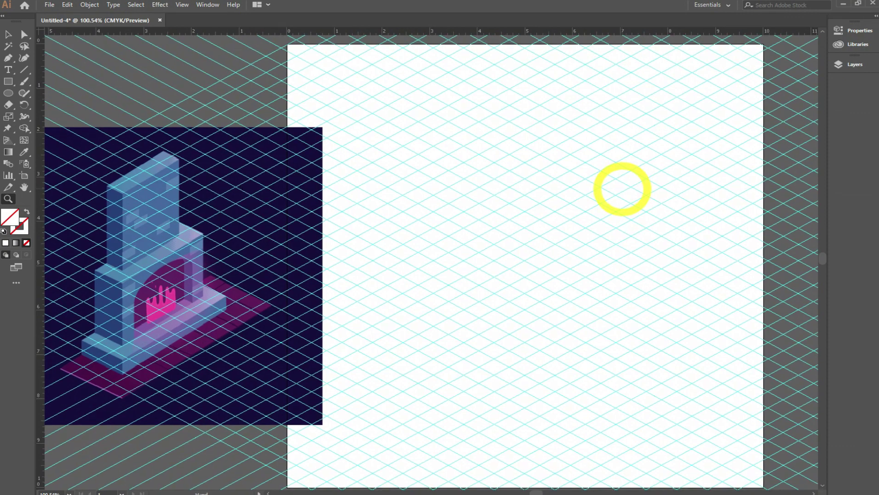
{"action": "left_click_drag", "start_coordinate": [9, 58], "coordinate": [54, 59]}
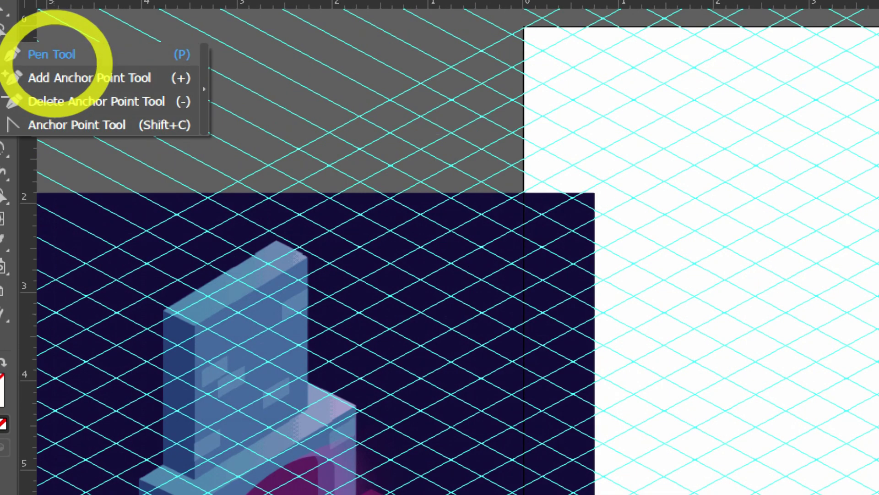
Pen-draw the slab's thin front strip on the grid and fill it with the reference base blue
{"action": "left_click", "coordinate": [53, 58]}
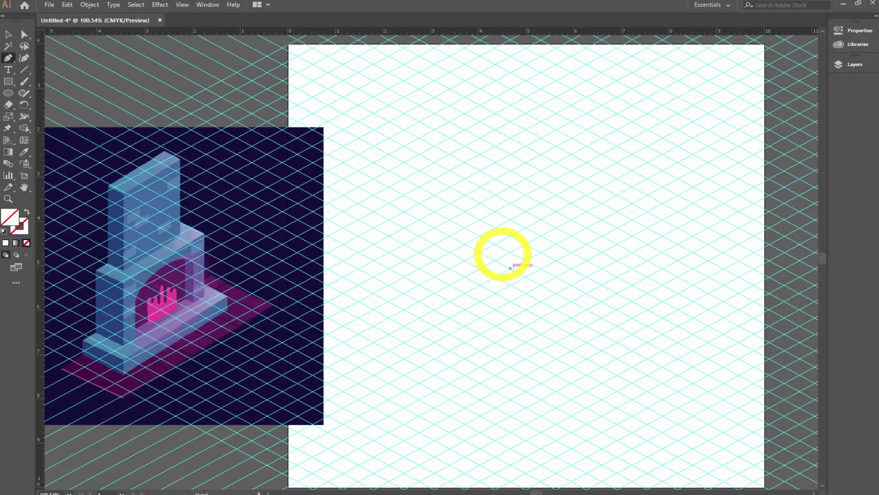
{"action": "left_click", "coordinate": [493, 253]}
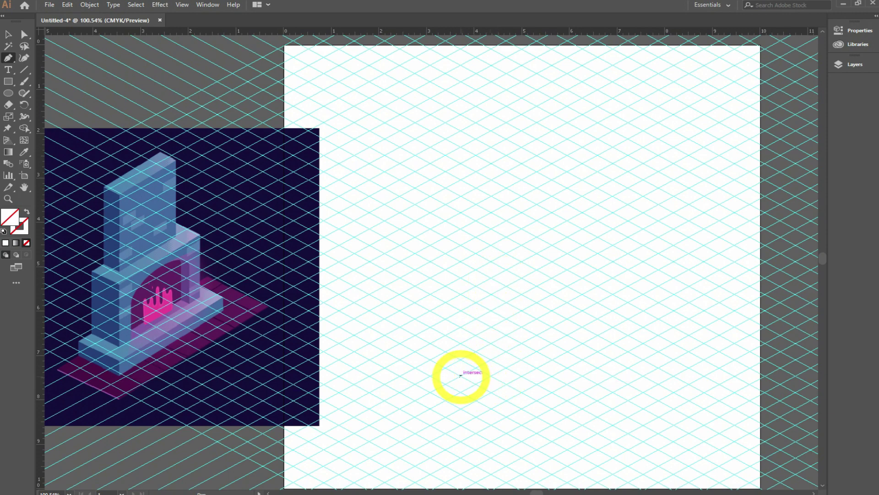
{"action": "left_click_drag", "start_coordinate": [461, 375], "coordinate": [464, 361]}
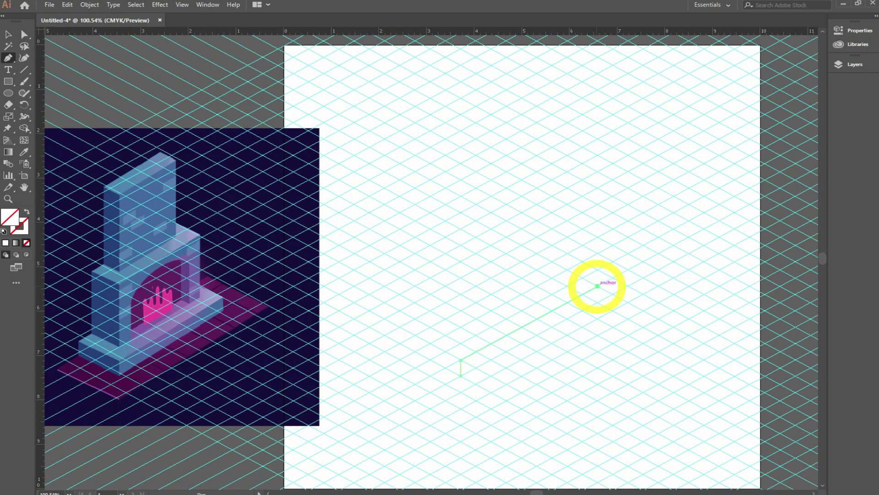
{"action": "left_click", "coordinate": [597, 302]}
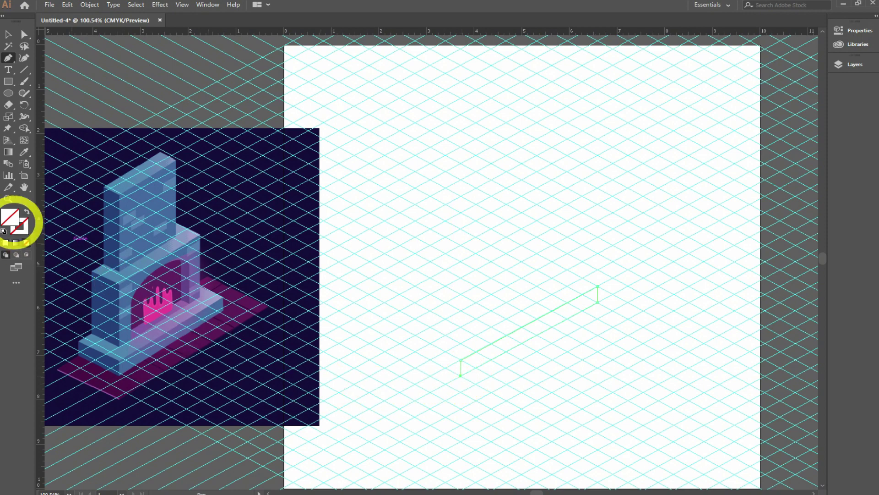
{"action": "left_click", "coordinate": [24, 152]}
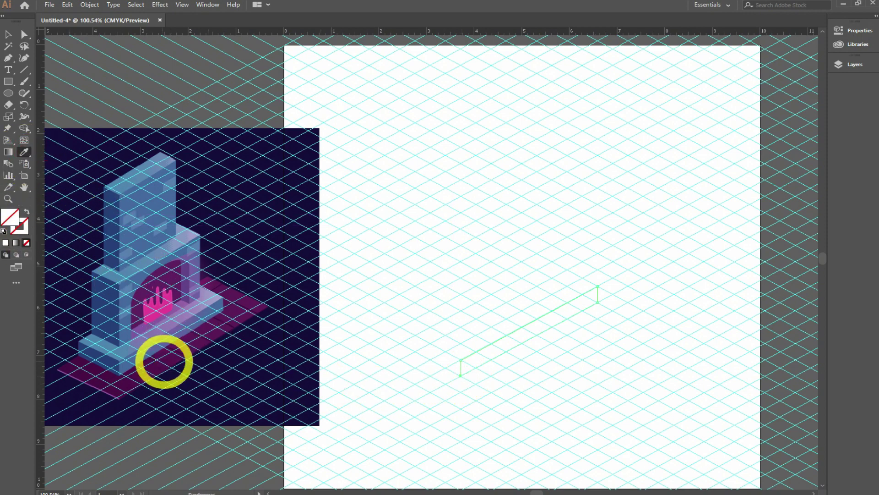
{"action": "left_click", "coordinate": [125, 367]}
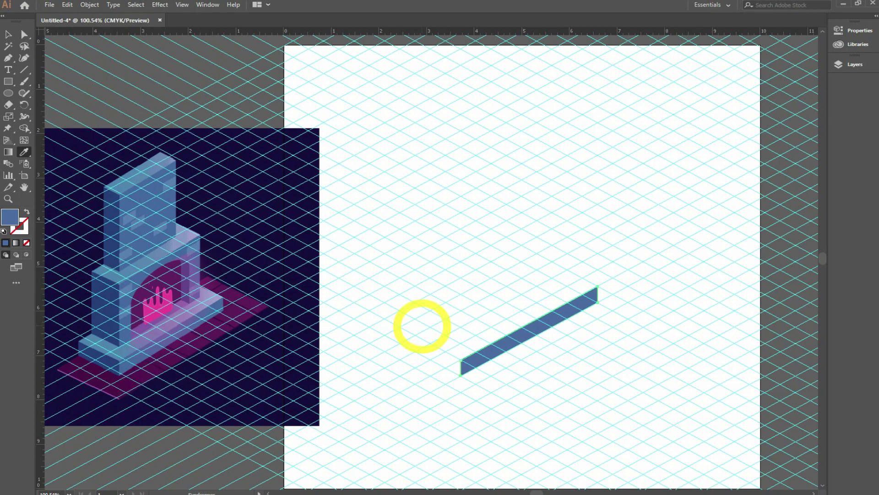
{"action": "key", "text": "v"}
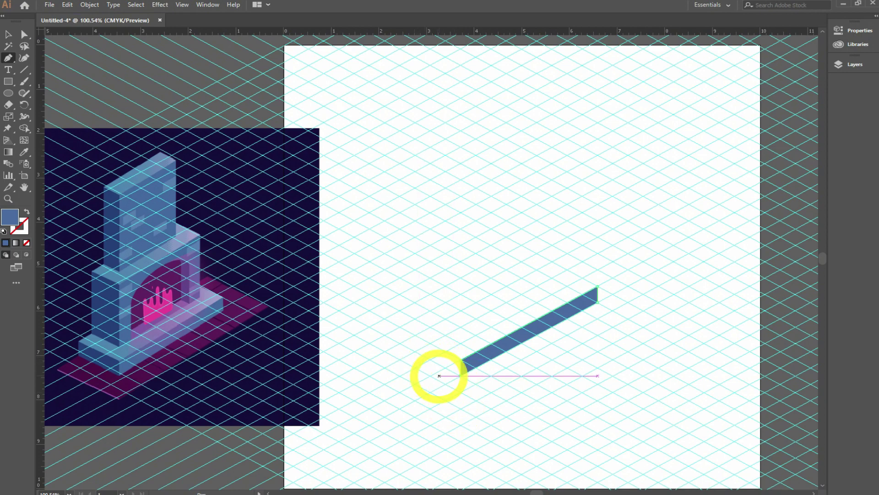
Draw the slab's left side face and fill it with darker reference blue
{"action": "left_click", "coordinate": [400, 342]}
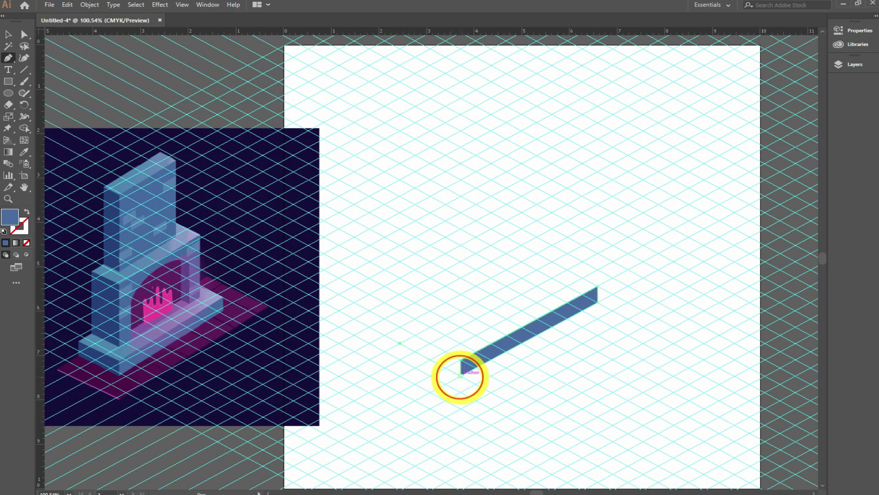
{"action": "left_click", "coordinate": [461, 360]}
{"action": "left_click", "coordinate": [400, 327]}
{"action": "left_click", "coordinate": [399, 342]}
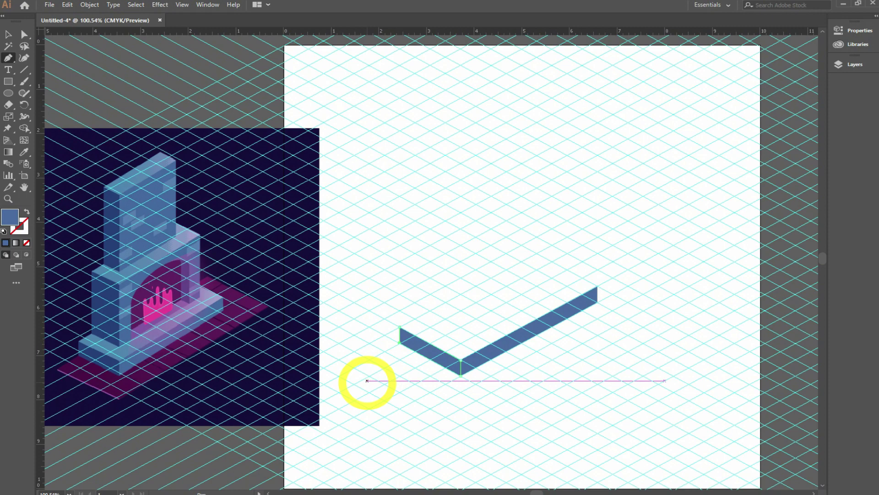
{"action": "key", "text": "i"}
{"action": "left_click", "coordinate": [94, 357]}
{"action": "left_click", "coordinate": [24, 34]}
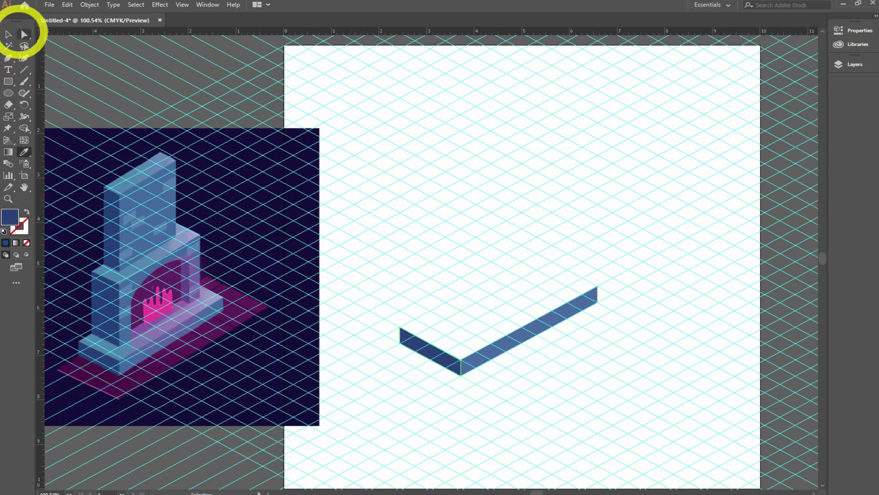
{"action": "left_click", "coordinate": [434, 250]}
Draw the slab's top face and fill it with light reference blue
{"action": "left_click", "coordinate": [7, 58]}
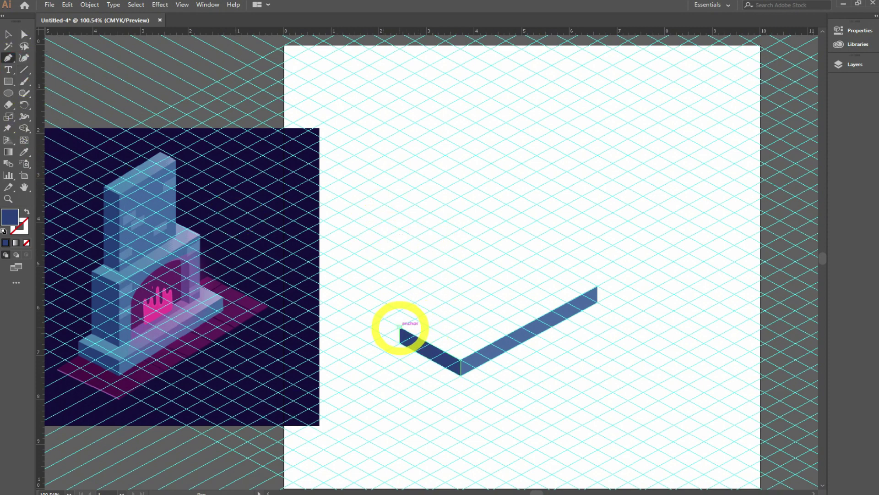
{"action": "left_click", "coordinate": [400, 328]}
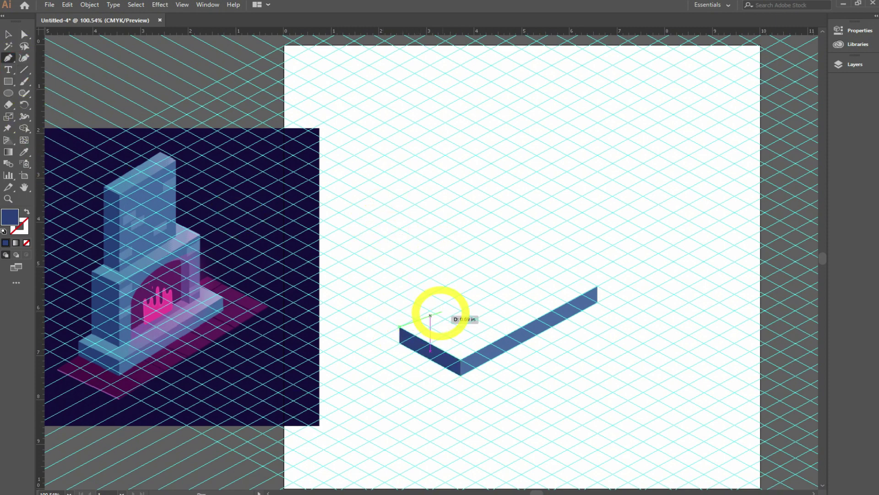
{"action": "left_click", "coordinate": [537, 254]}
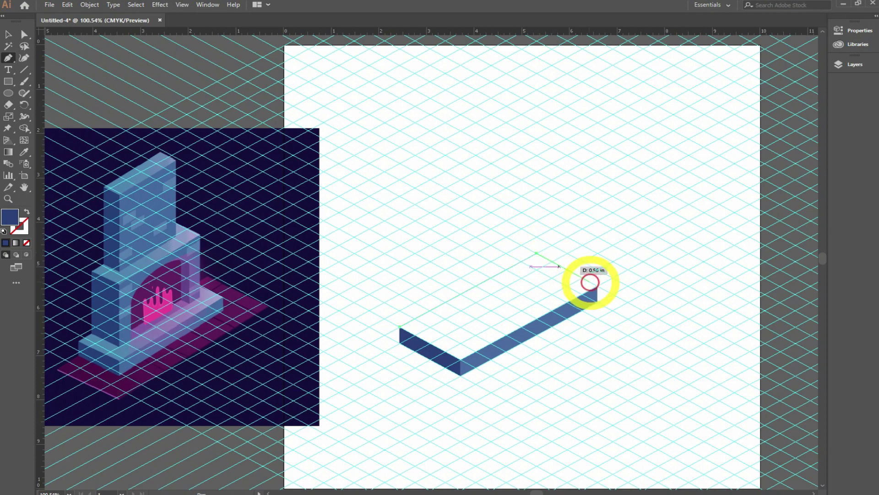
{"action": "left_click", "coordinate": [597, 286]}
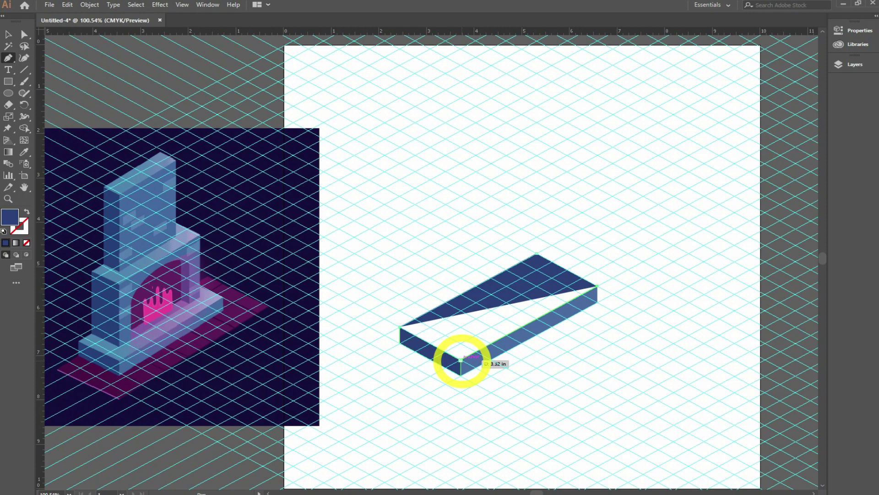
{"action": "left_click", "coordinate": [460, 360]}
{"action": "left_click", "coordinate": [24, 152]}
{"action": "left_click", "coordinate": [129, 349]}
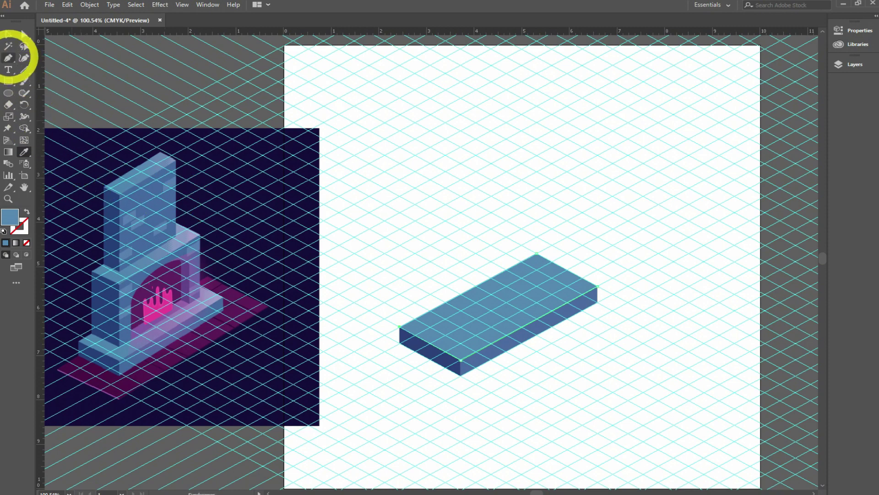
{"action": "left_click", "coordinate": [24, 35]}
{"action": "left_click", "coordinate": [398, 186]}
Pen-draw the upright panel from the slab's left corner and fill it with the reference's dark blue
{"action": "left_click", "coordinate": [8, 57]}
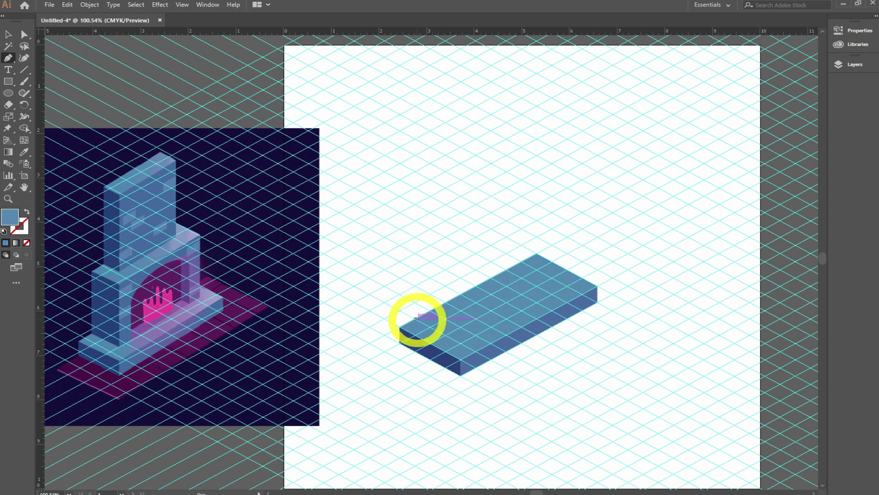
{"action": "left_click", "coordinate": [415, 318]}
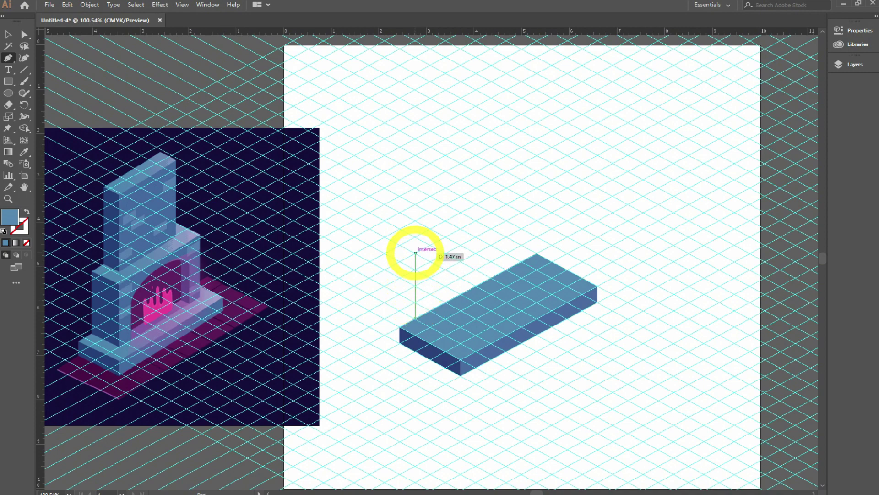
{"action": "left_click", "coordinate": [415, 253]}
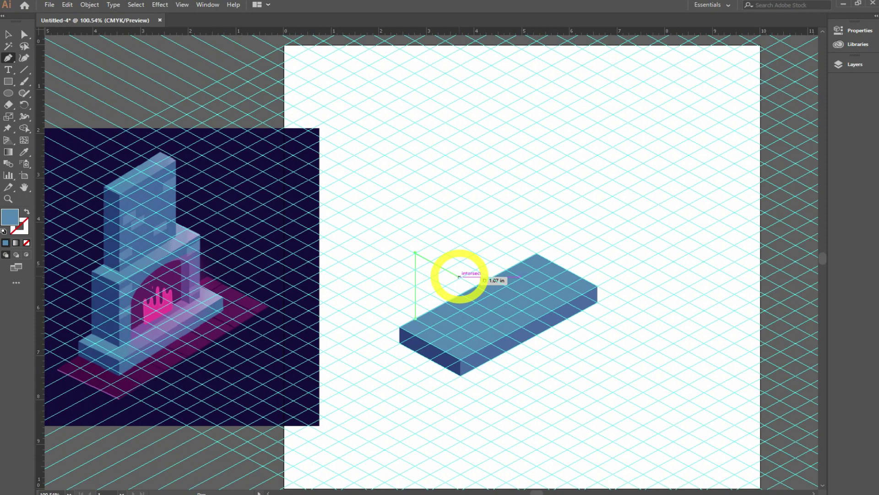
{"action": "left_click", "coordinate": [459, 277]}
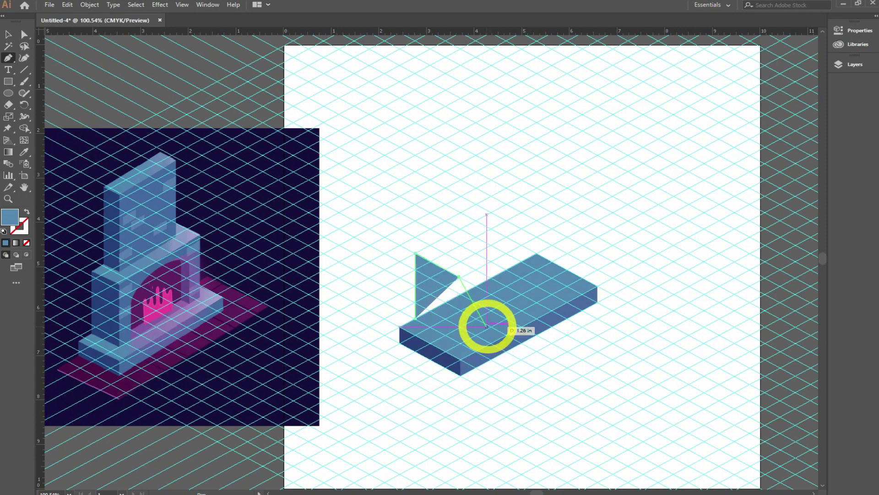
{"action": "key", "text": "ctrl+z"}
{"action": "left_click", "coordinate": [460, 278]}
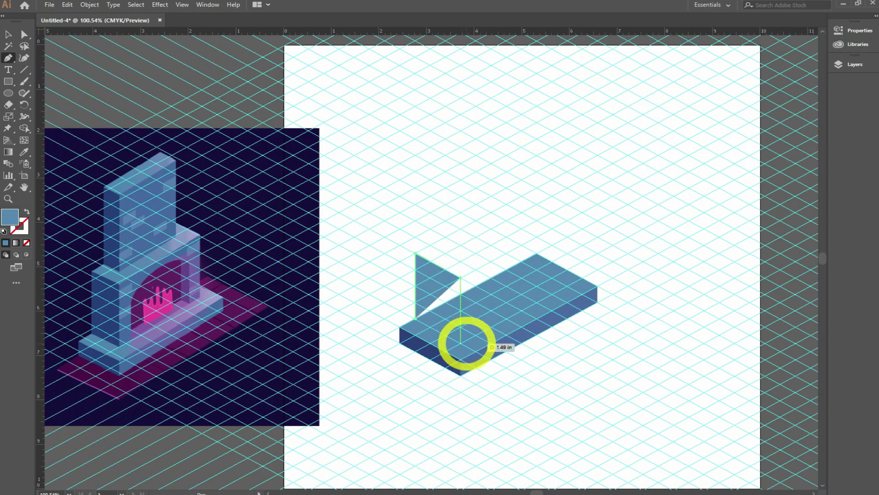
{"action": "left_click", "coordinate": [461, 343]}
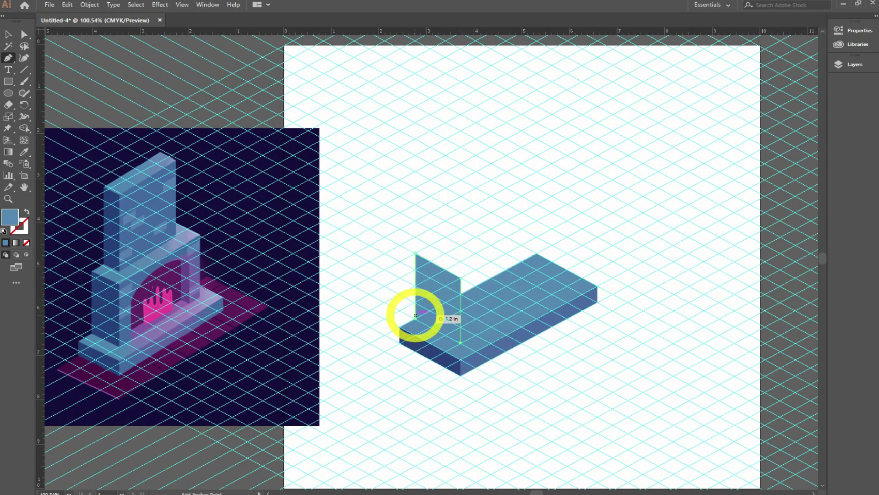
{"action": "left_click", "coordinate": [414, 317]}
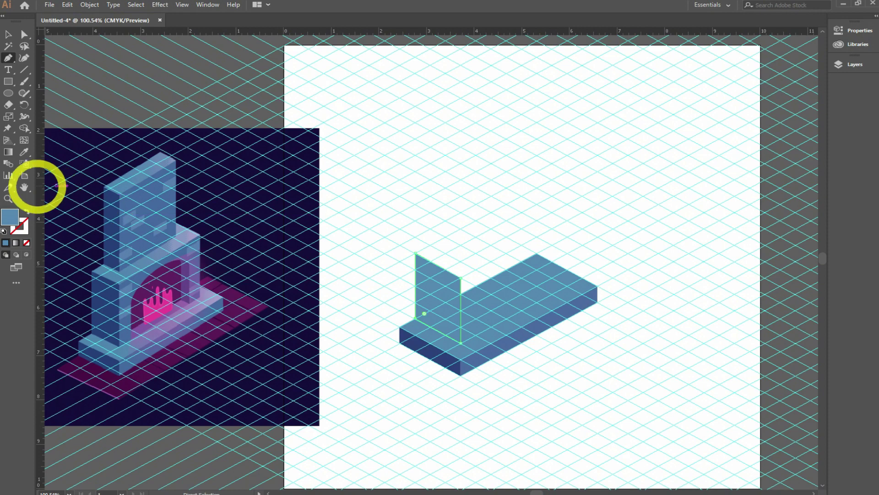
{"action": "left_click", "coordinate": [24, 151]}
{"action": "left_click", "coordinate": [110, 293]}
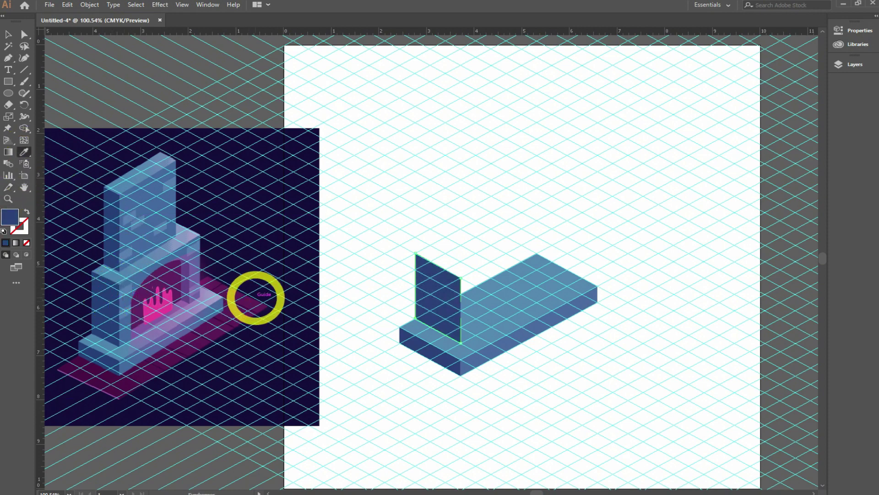
{"action": "left_click", "coordinate": [24, 34]}
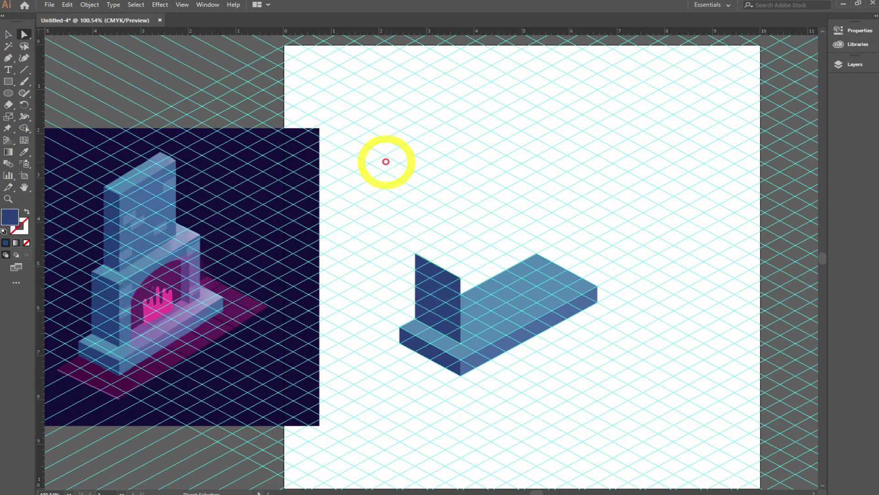
{"action": "left_click", "coordinate": [7, 58]}
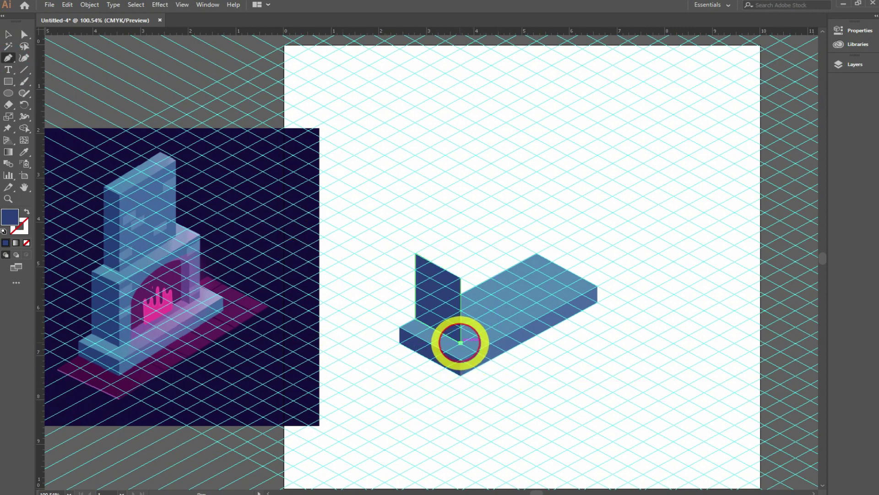
Draw the long front wall beside the panel and fill it with lighter reference blue
{"action": "left_click", "coordinate": [461, 342]}
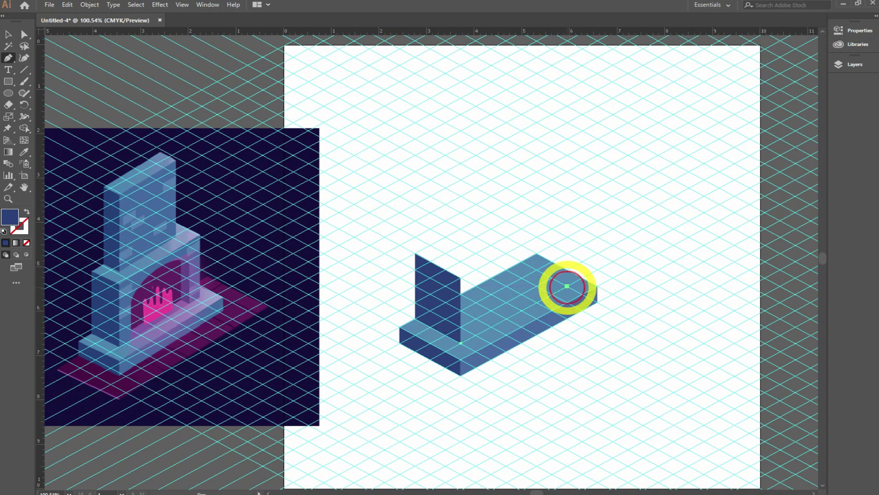
{"action": "left_click", "coordinate": [567, 286]}
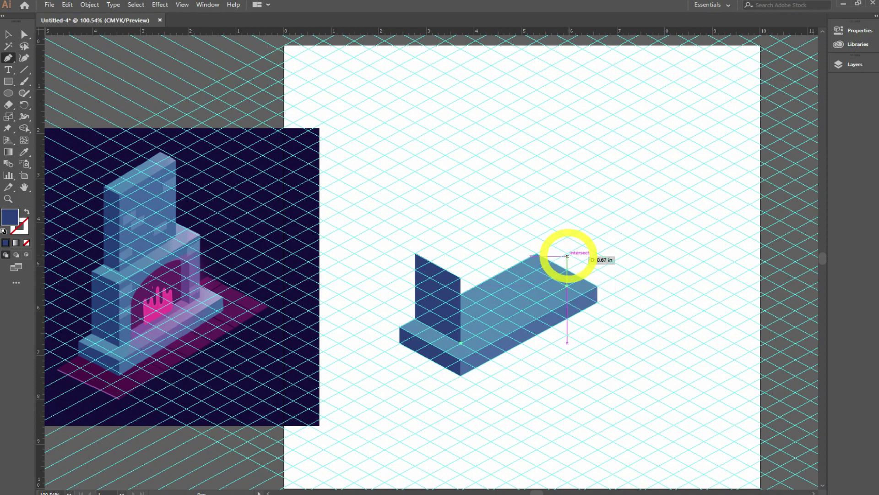
{"action": "left_click", "coordinate": [567, 220]}
{"action": "left_click", "coordinate": [460, 277]}
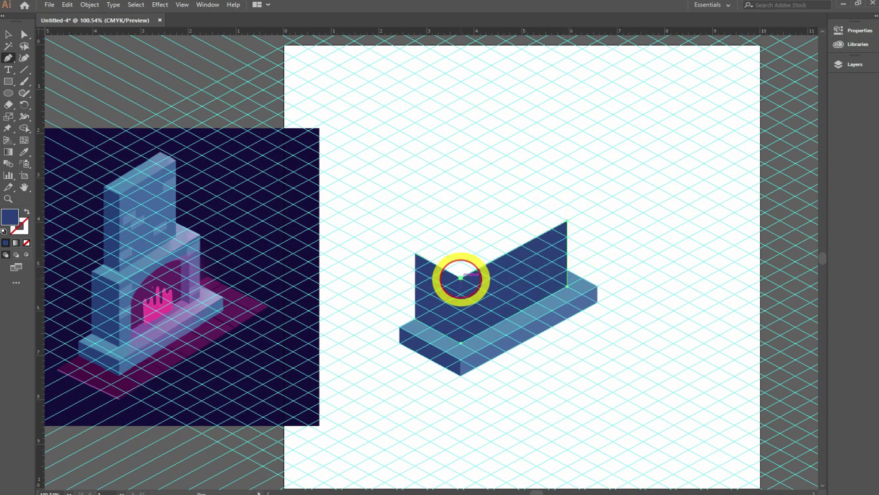
{"action": "left_click", "coordinate": [460, 342]}
{"action": "key", "text": "i"}
{"action": "left_click", "coordinate": [127, 337]}
{"action": "left_click", "coordinate": [7, 58]}
Draw the block's top face and fill it with a lighter blue sampled from the reference
{"action": "left_click", "coordinate": [415, 253]}
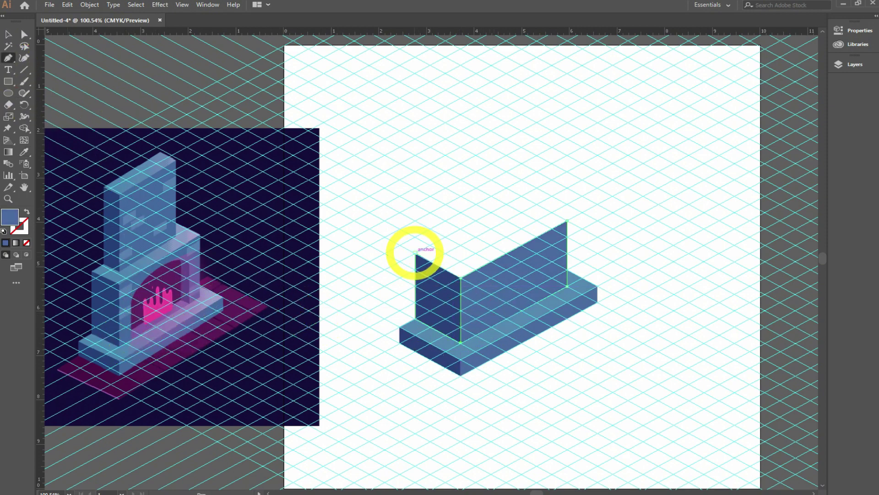
{"action": "left_click", "coordinate": [460, 277]}
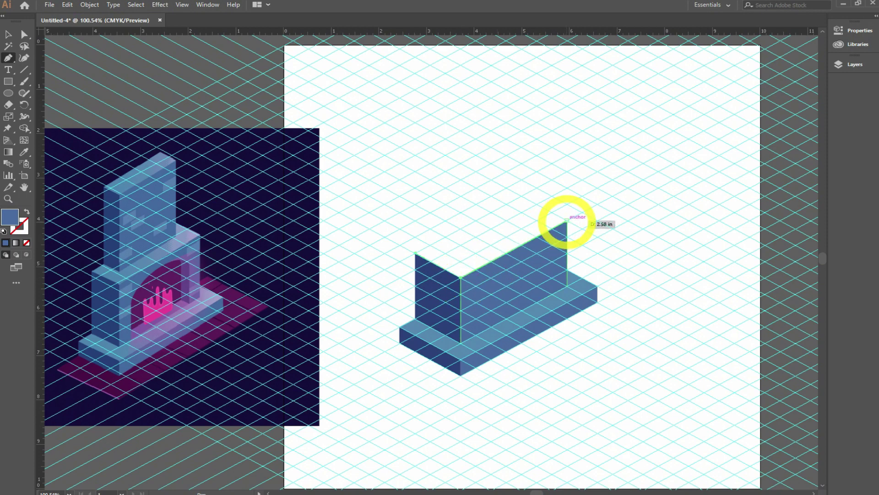
{"action": "left_click", "coordinate": [567, 222]}
{"action": "left_click", "coordinate": [522, 197]}
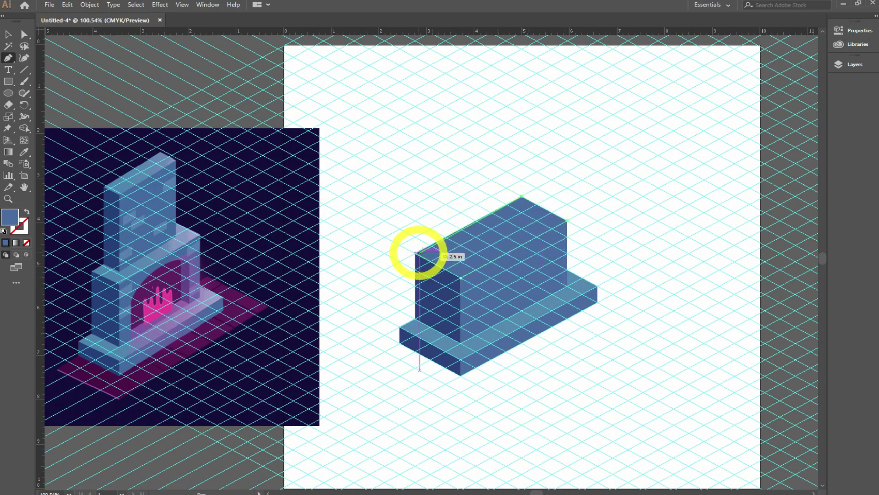
{"action": "left_click", "coordinate": [416, 253]}
{"action": "key", "text": "i"}
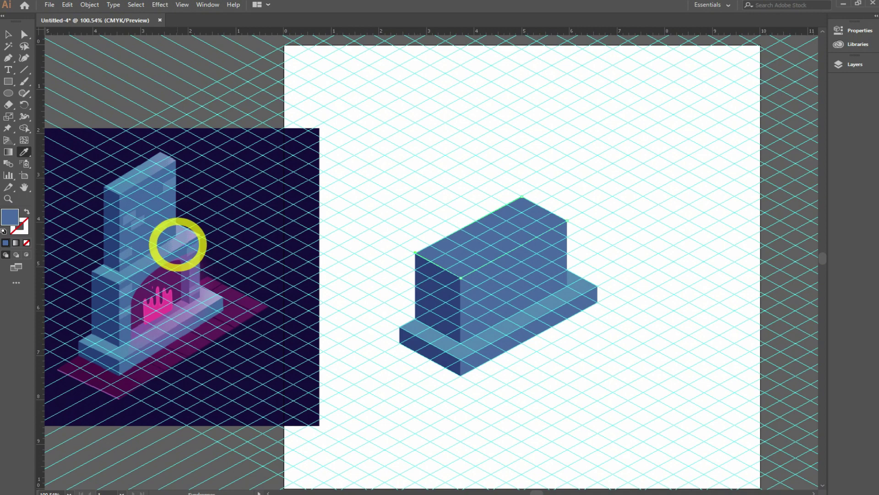
{"action": "left_click", "coordinate": [176, 245]}
{"action": "left_click", "coordinate": [8, 34]}
Draw the narrow chimney side face and colour it dark blue from the reference
{"action": "left_click", "coordinate": [468, 151]}
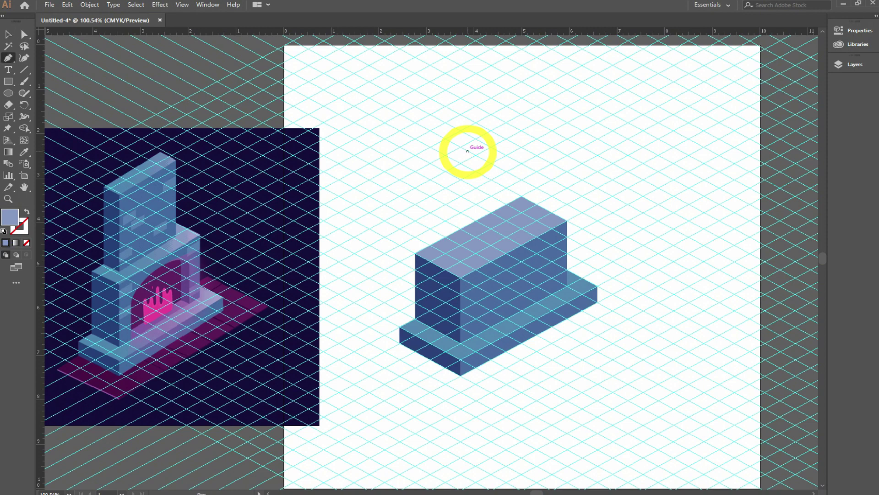
{"action": "left_click", "coordinate": [430, 246]}
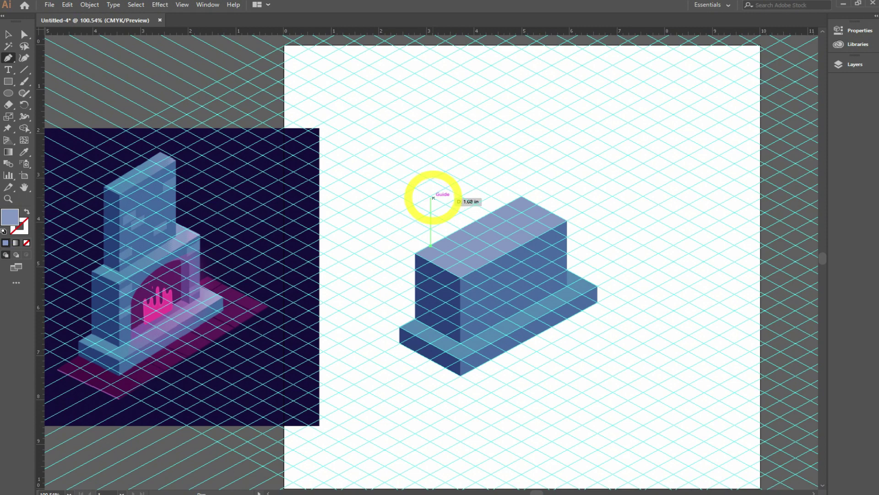
{"action": "left_click", "coordinate": [430, 163]}
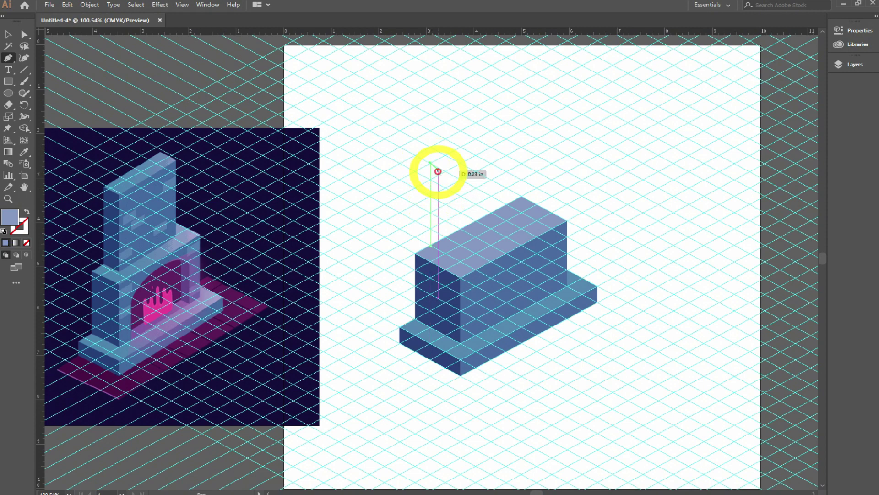
{"action": "left_click", "coordinate": [446, 171]}
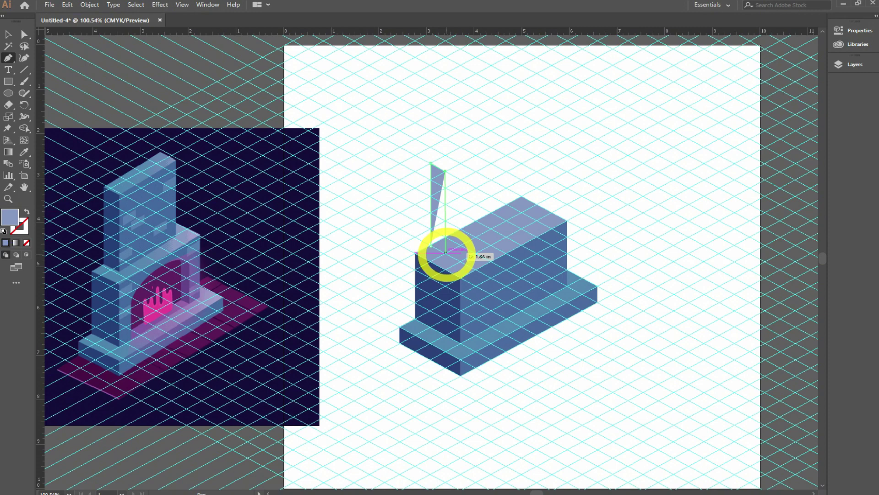
{"action": "left_click", "coordinate": [445, 252]}
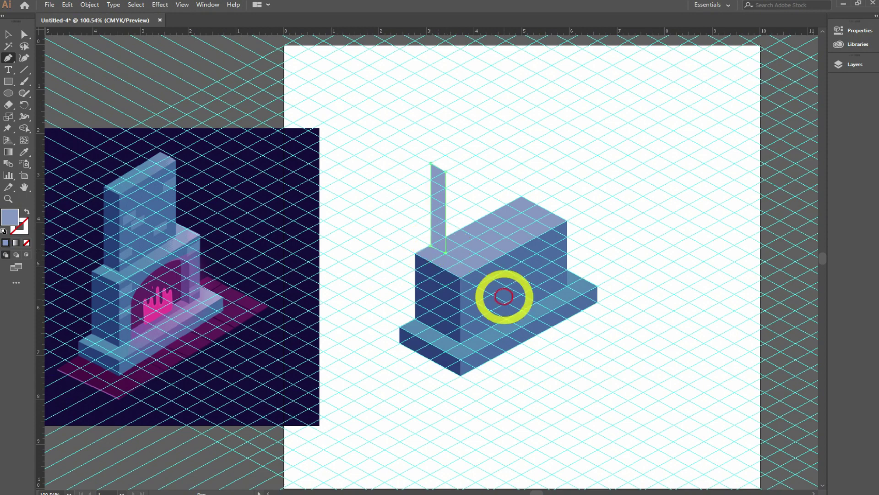
{"action": "left_click", "coordinate": [25, 152]}
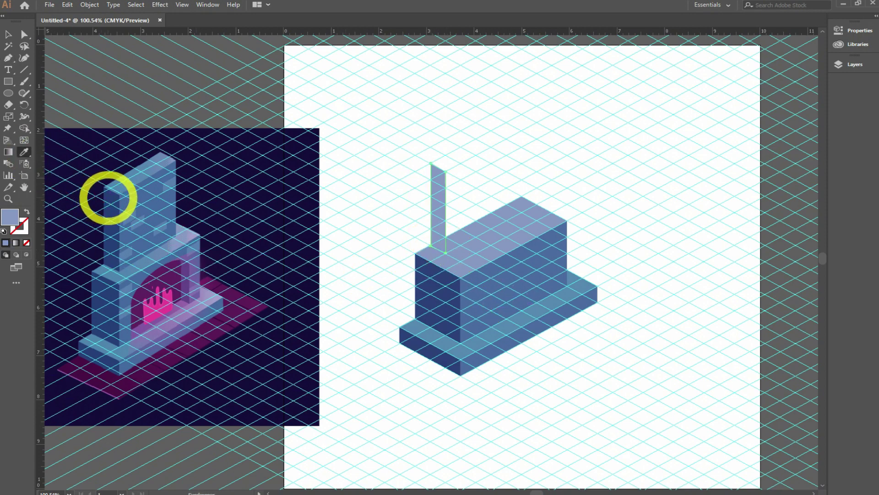
{"action": "left_click", "coordinate": [110, 197]}
{"action": "left_click", "coordinate": [24, 33]}
{"action": "left_click", "coordinate": [102, 79]}
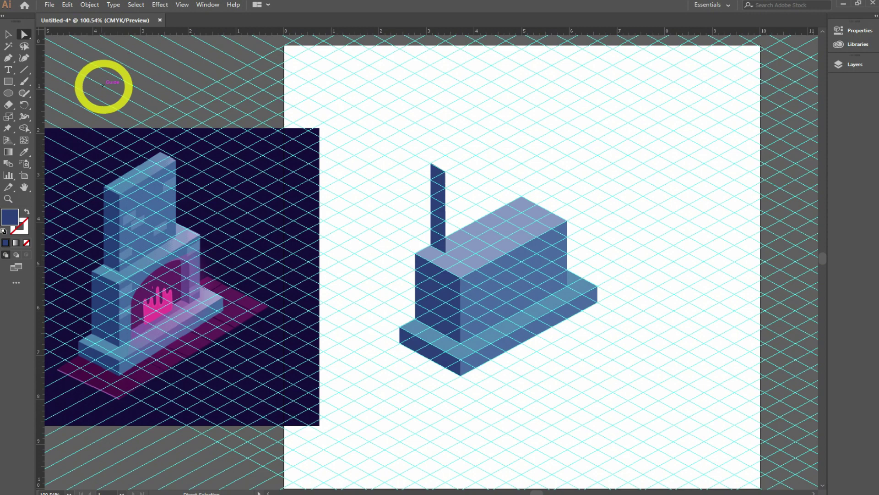
{"action": "left_click", "coordinate": [8, 57]}
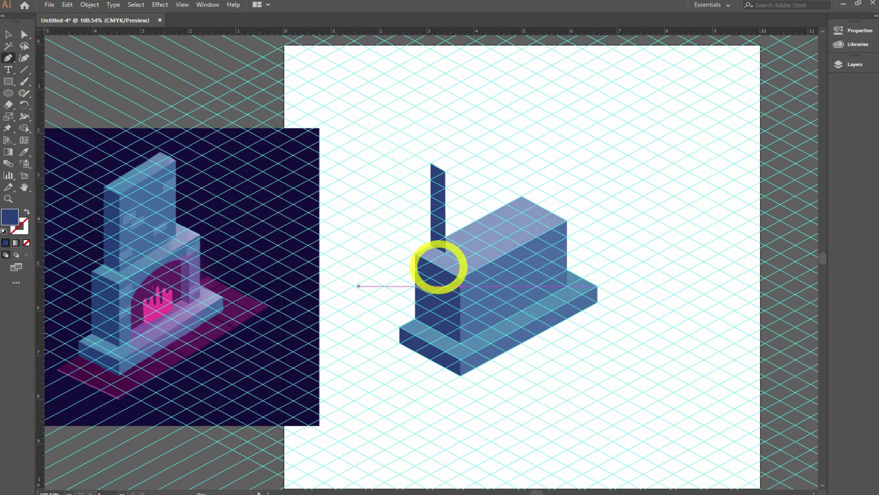
Draw the chimney's front wall down to the mantel top and fill it lighter blue
{"action": "left_click", "coordinate": [445, 252]}
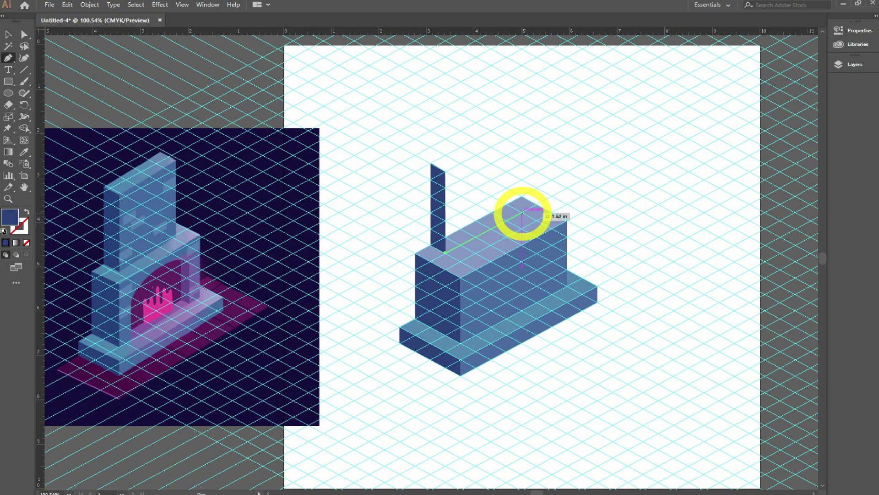
{"action": "left_click", "coordinate": [522, 212]}
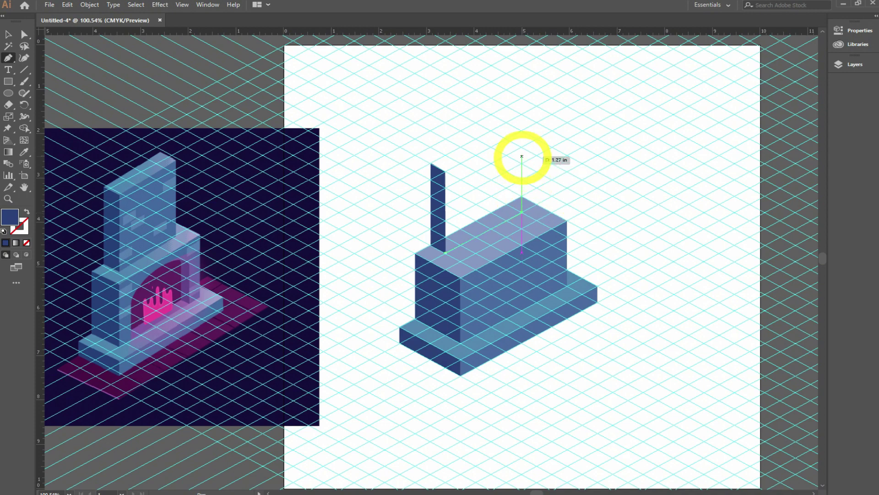
{"action": "left_click", "coordinate": [521, 131]}
{"action": "left_click", "coordinate": [445, 171]}
{"action": "left_click", "coordinate": [445, 253]}
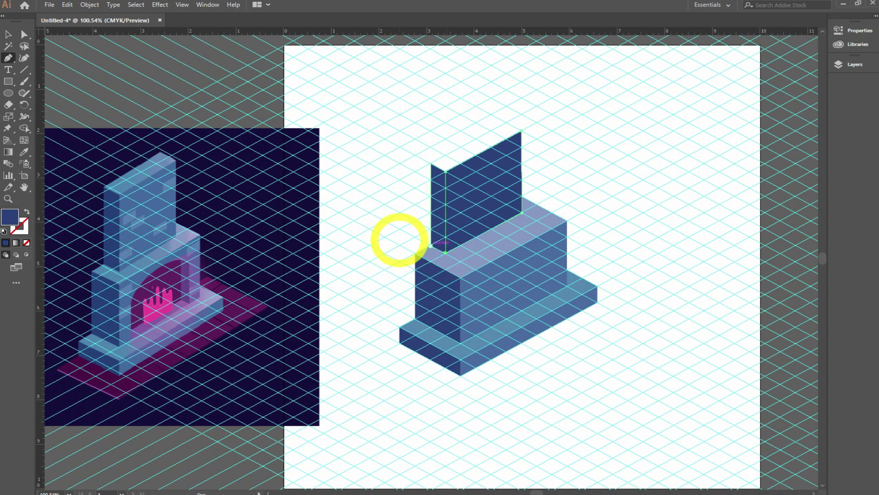
{"action": "left_click", "coordinate": [23, 151]}
{"action": "left_click", "coordinate": [156, 187]}
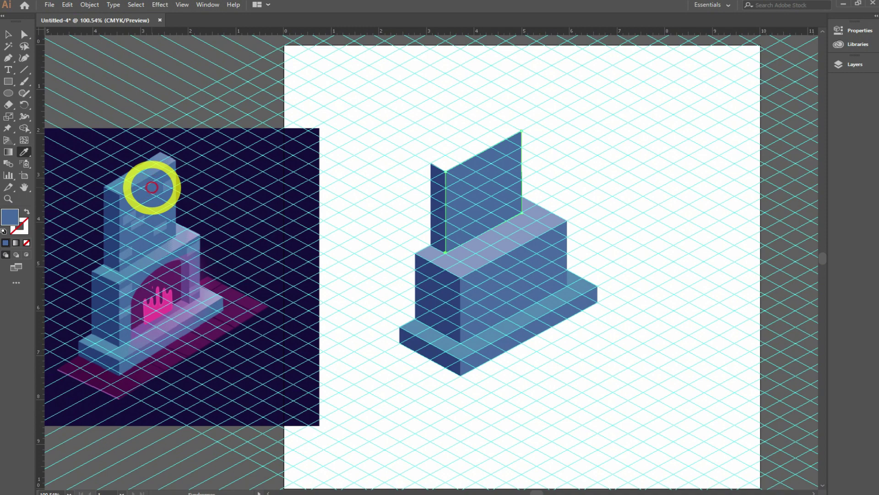
{"action": "left_click", "coordinate": [8, 58]}
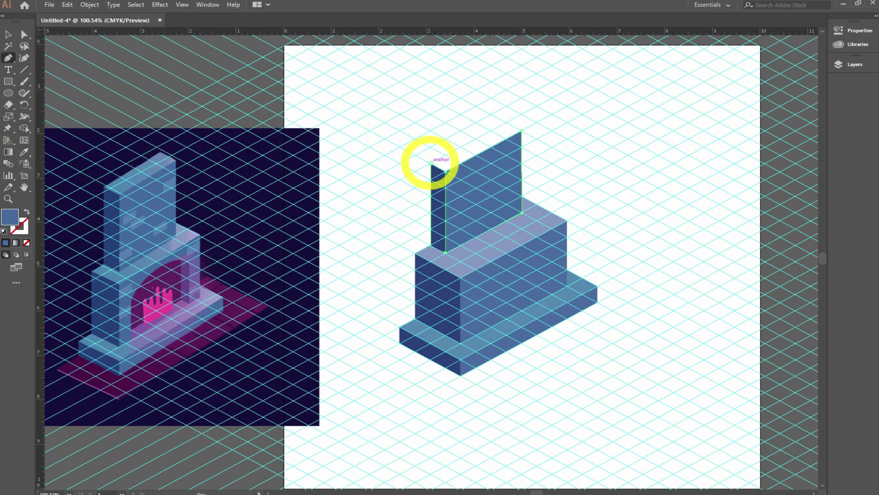
Draw the chimney's top face and fill it with light reference blue
{"action": "left_click", "coordinate": [431, 163]}
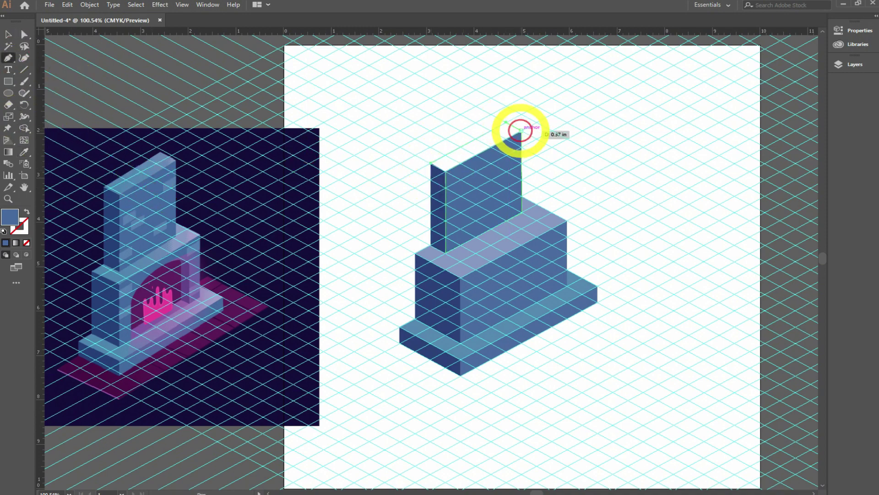
{"action": "left_click", "coordinate": [522, 131]}
{"action": "left_click", "coordinate": [445, 171]}
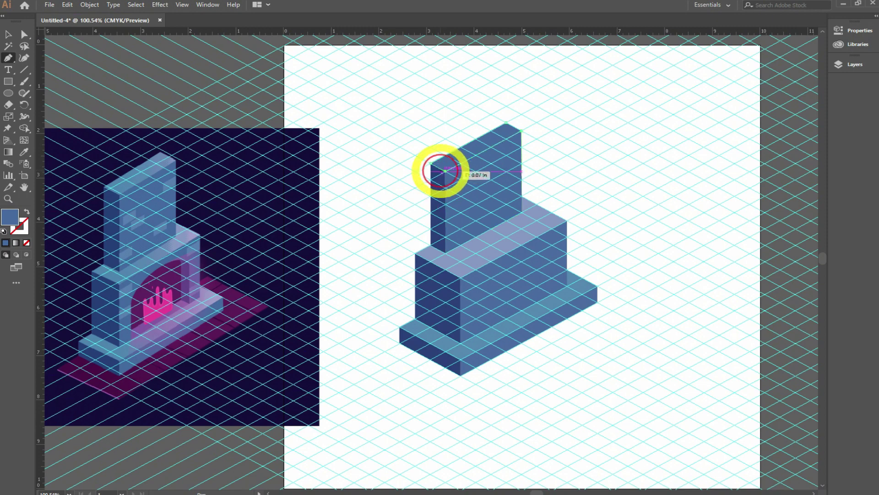
{"action": "left_click", "coordinate": [430, 163]}
{"action": "left_click", "coordinate": [24, 152]}
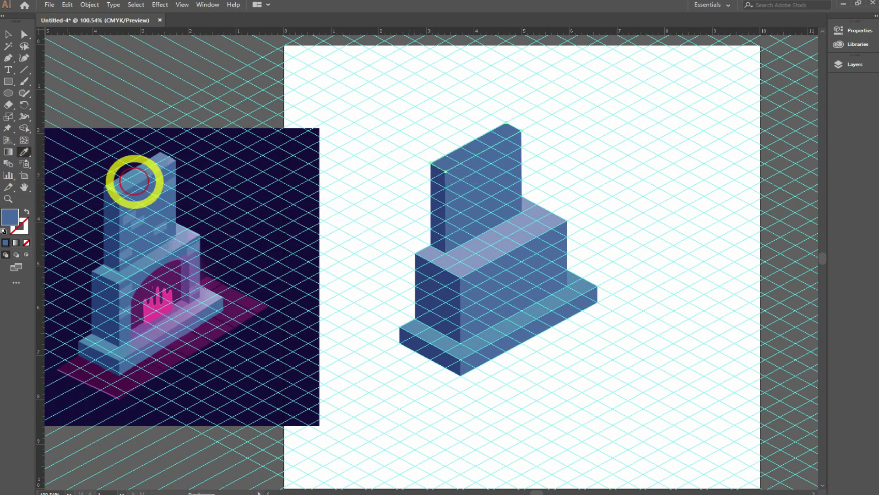
{"action": "left_click", "coordinate": [141, 177]}
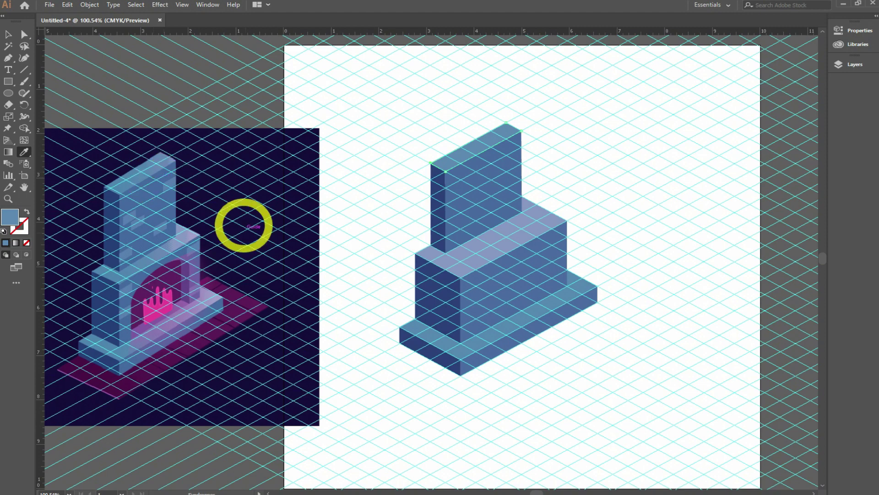
{"action": "key", "text": "a"}
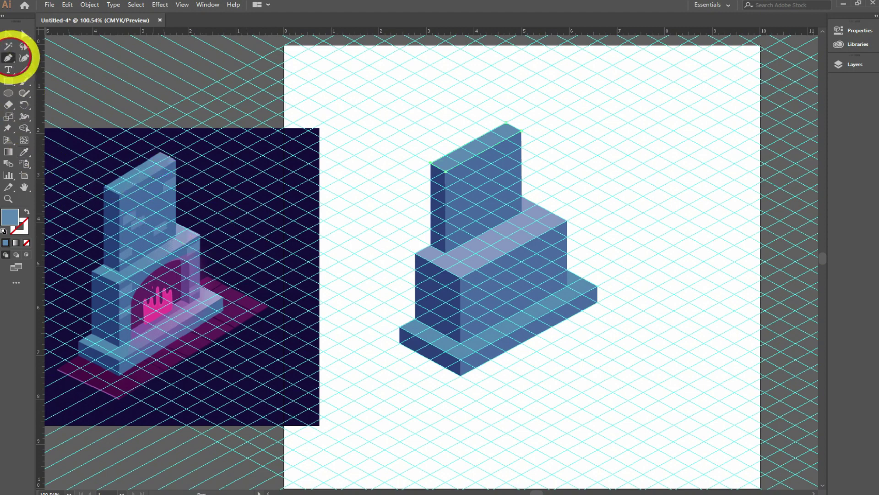
Outline the rug's floor shape around the fireplace base
{"action": "left_click", "coordinate": [400, 343]}
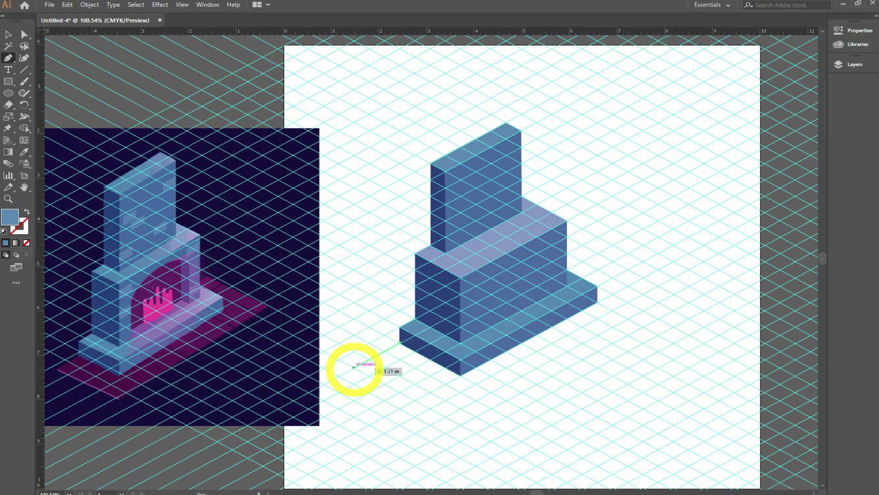
{"action": "left_click", "coordinate": [369, 359]}
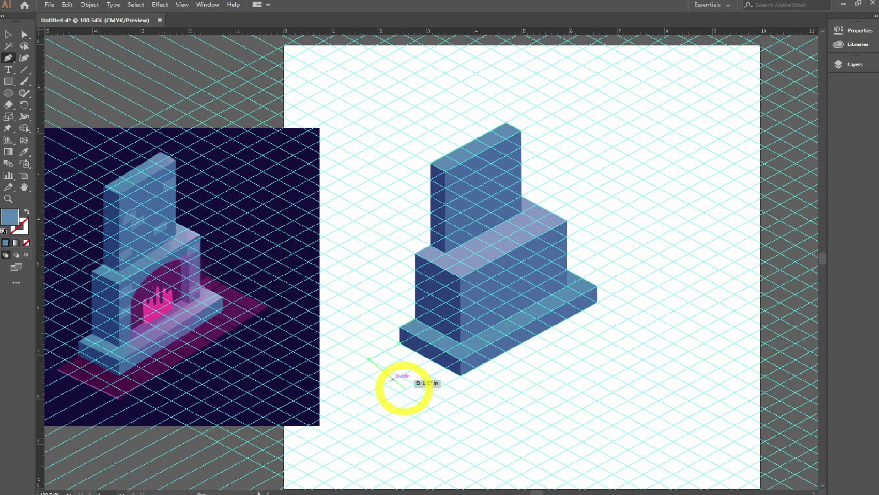
{"action": "left_click", "coordinate": [460, 411]}
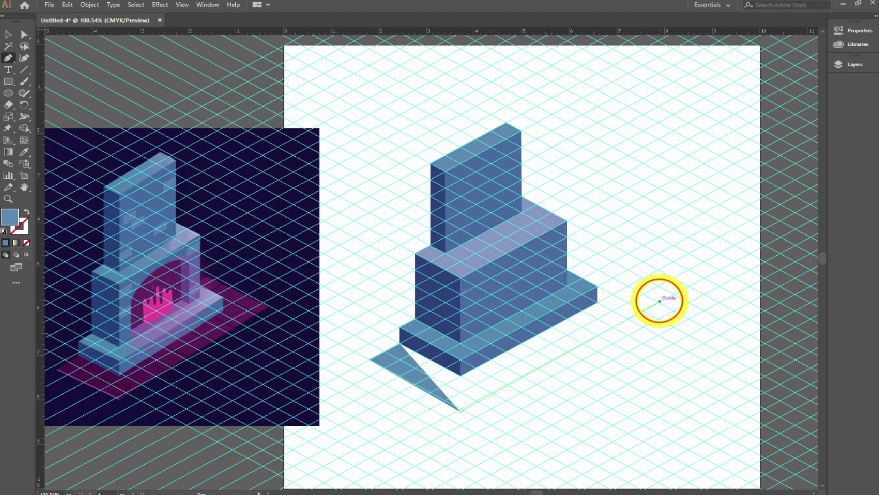
{"action": "left_click", "coordinate": [659, 301]}
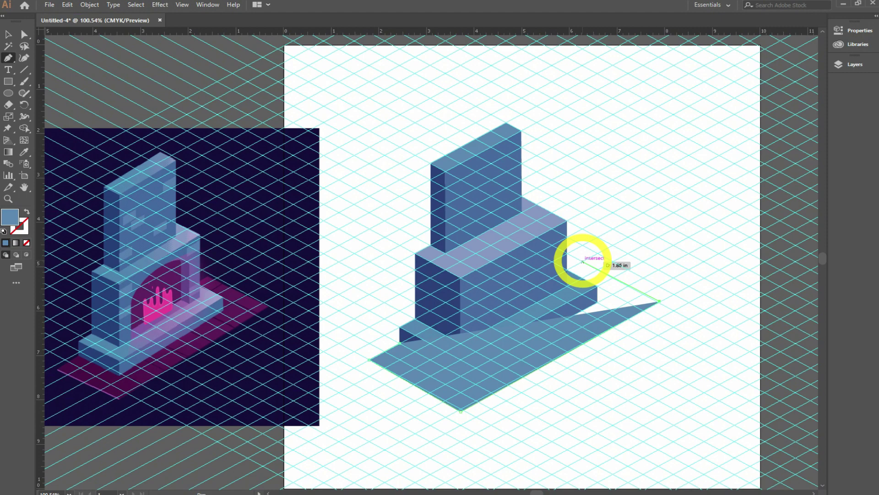
{"action": "left_click", "coordinate": [567, 252]}
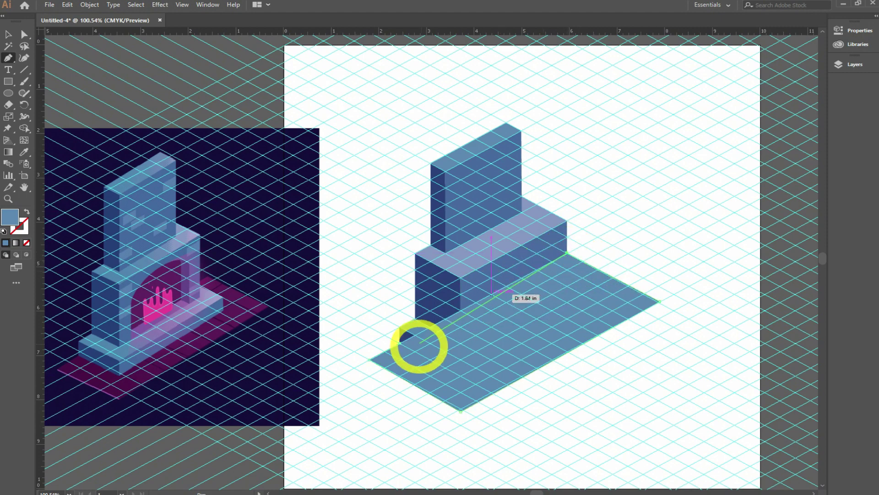
{"action": "left_click", "coordinate": [400, 342]}
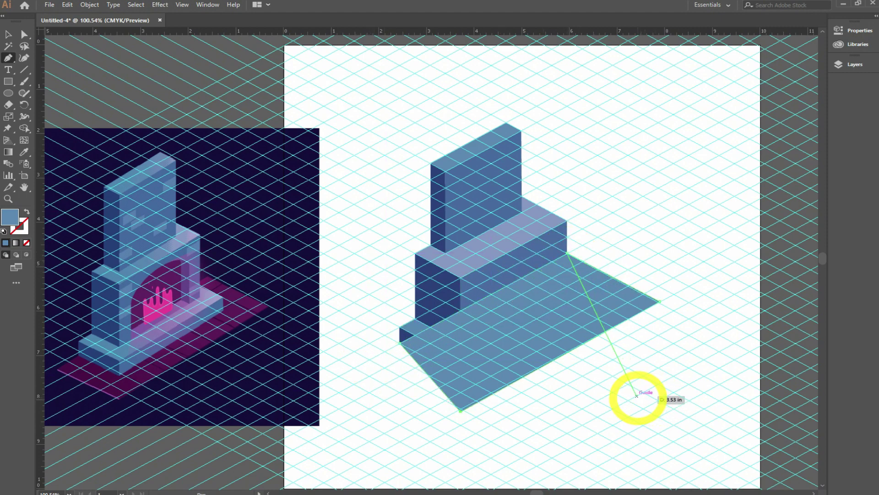
{"action": "left_click", "coordinate": [369, 359]}
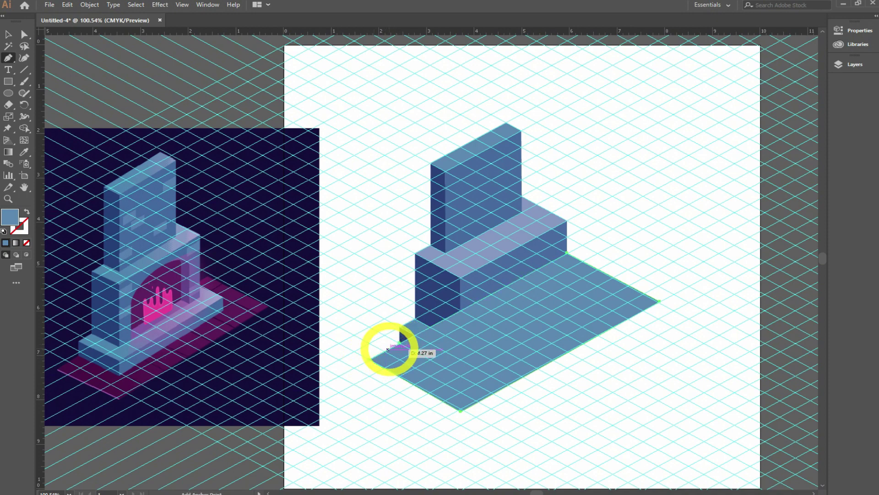
Send the rug back twice behind the base faces and fill it with the reference's purple
{"action": "left_click", "coordinate": [7, 35]}
{"action": "left_click", "coordinate": [590, 352]}
{"action": "key", "text": "a"}
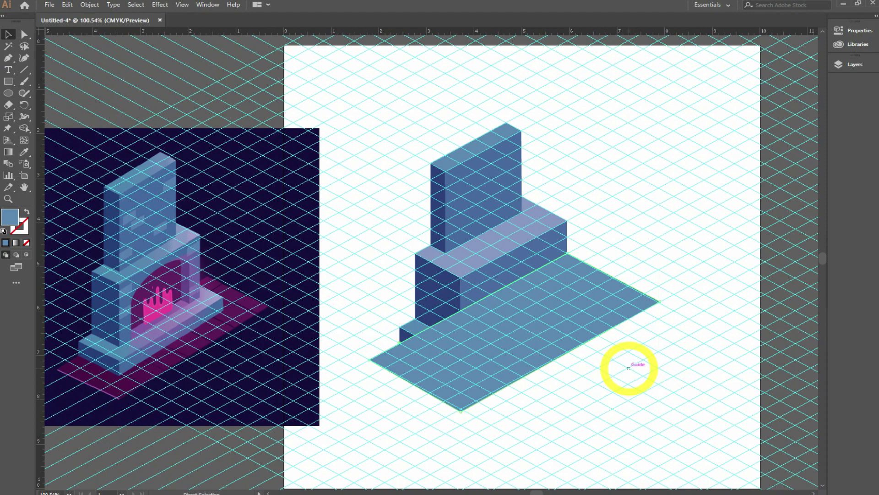
{"action": "key", "text": "ctrl+bracketleft"}
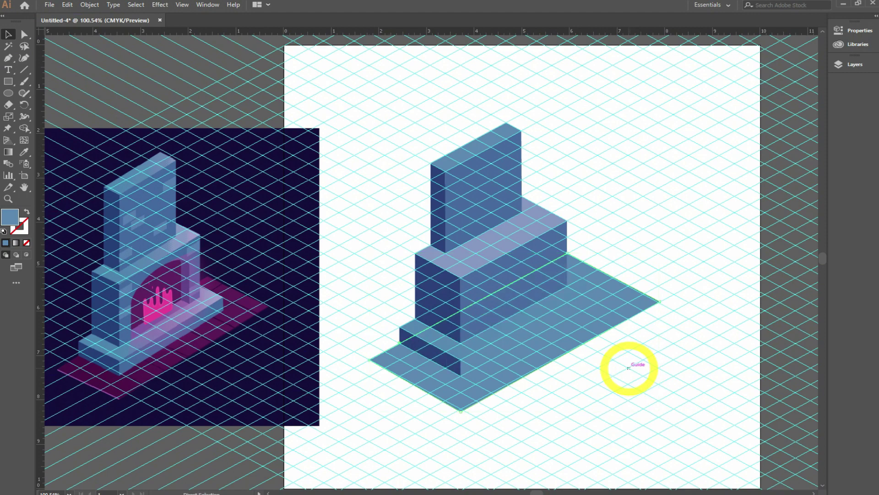
{"action": "key", "text": "ctrl+bracketleft"}
{"action": "left_click", "coordinate": [24, 152]}
{"action": "left_click", "coordinate": [214, 326]}
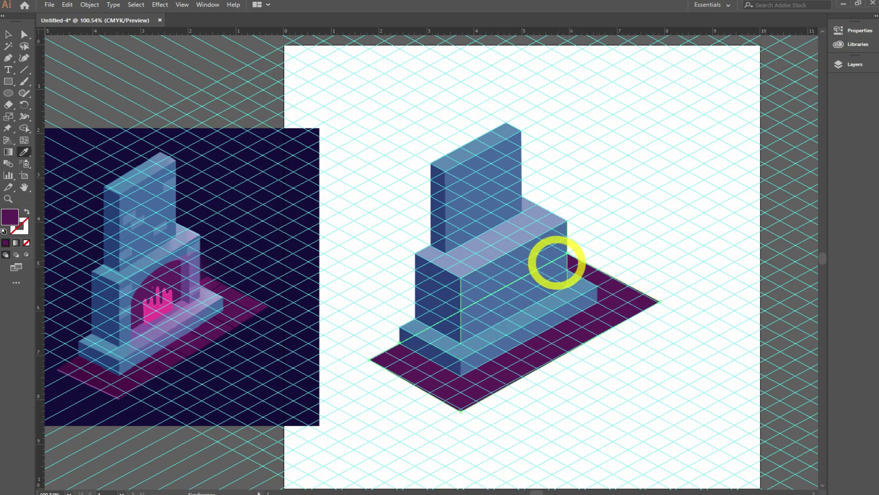
{"action": "left_click", "coordinate": [24, 34]}
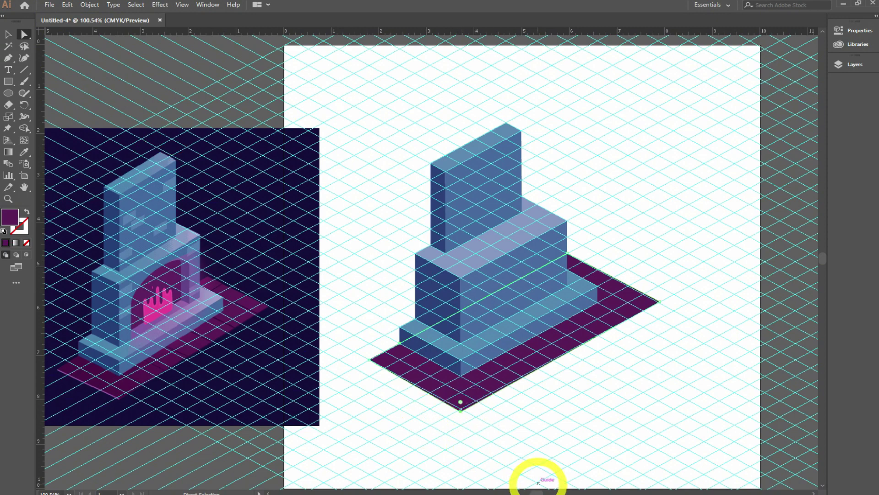
Adjust the rug's front corner point and nudge the view
{"action": "left_click_drag", "start_coordinate": [460, 411], "coordinate": [461, 410]}
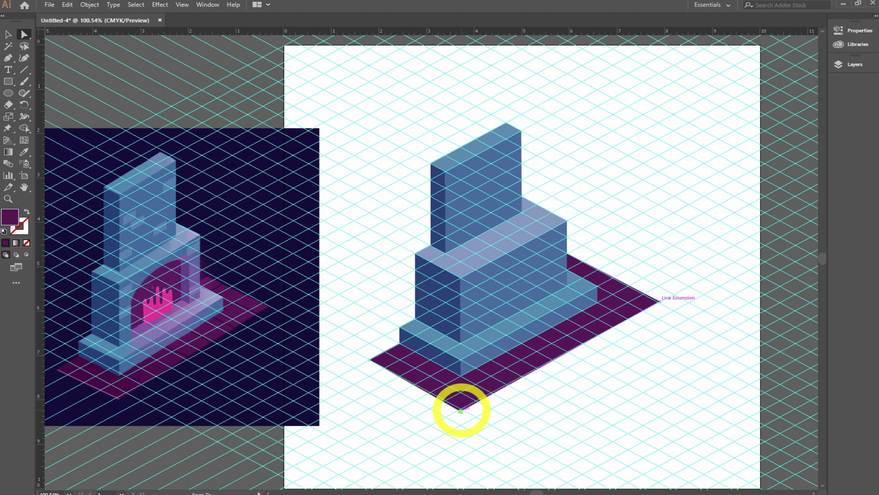
{"action": "left_click", "coordinate": [586, 456]}
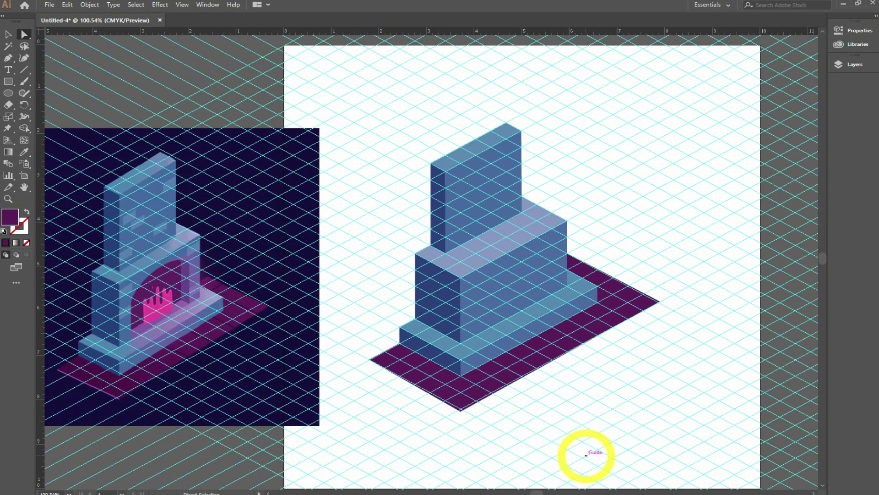
{"action": "mouse_move", "coordinate": [466, 419]}
{"action": "left_mouse_down"}
{"action": "mouse_move", "coordinate": [453, 411]}
{"action": "mouse_move", "coordinate": [462, 407]}
{"action": "left_mouse_up"}
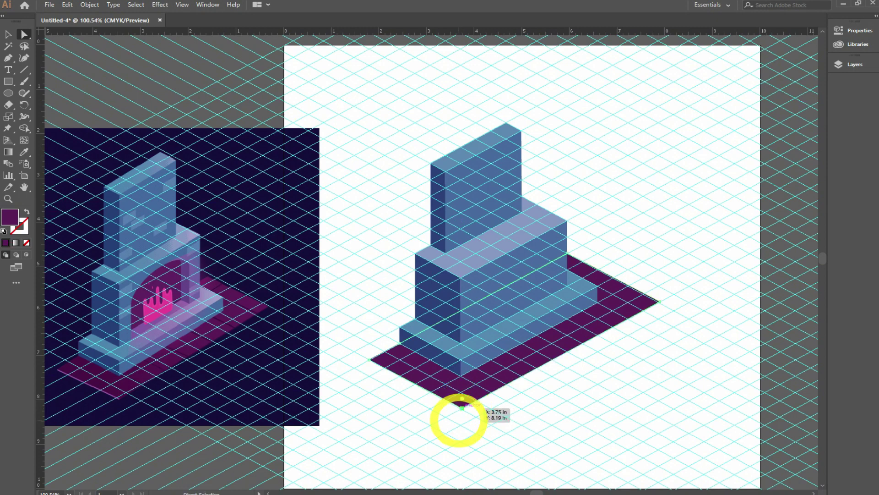
{"action": "left_click", "coordinate": [691, 345]}
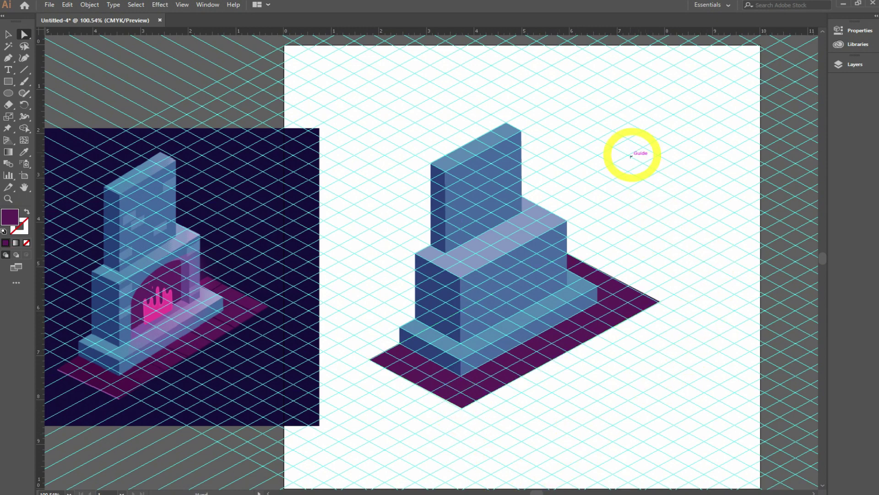
{"action": "left_click_drag", "start_coordinate": [631, 155], "coordinate": [629, 164]}
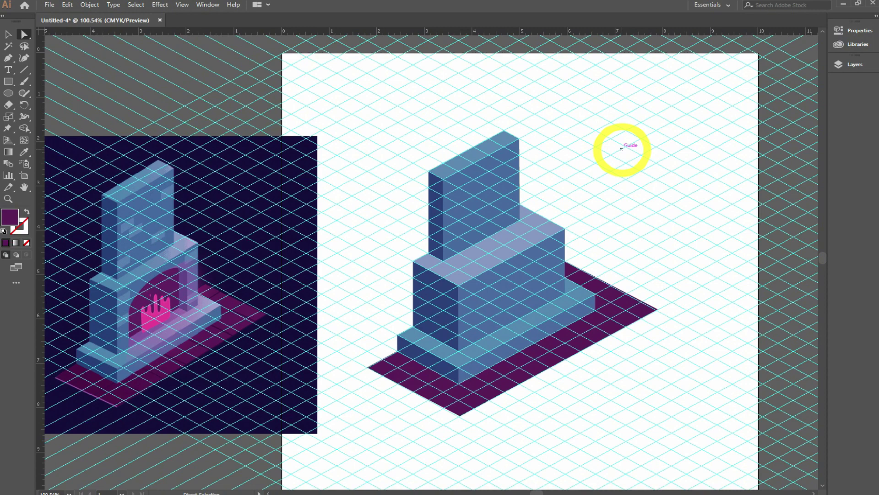
Select the chimney's top anchors, undo an accidental skew, and move the chimney right and down
{"action": "left_click_drag", "start_coordinate": [399, 134], "coordinate": [532, 180]}
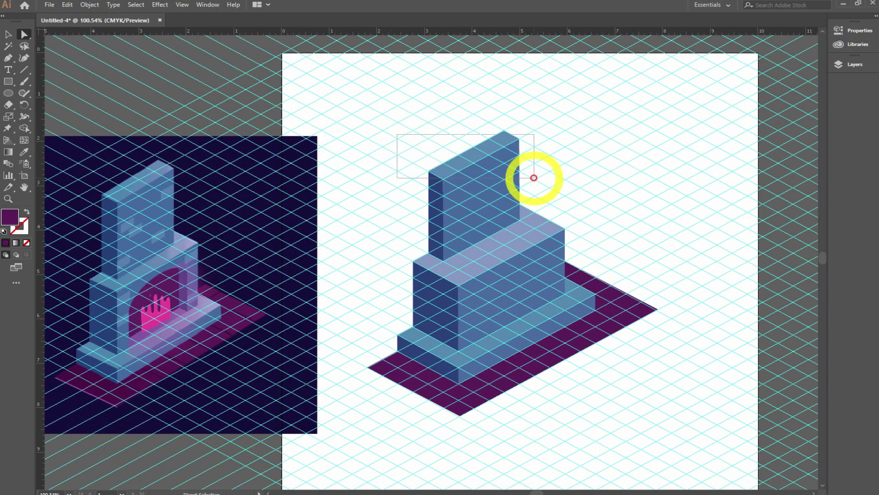
{"action": "left_click_drag", "start_coordinate": [462, 202], "coordinate": [455, 264]}
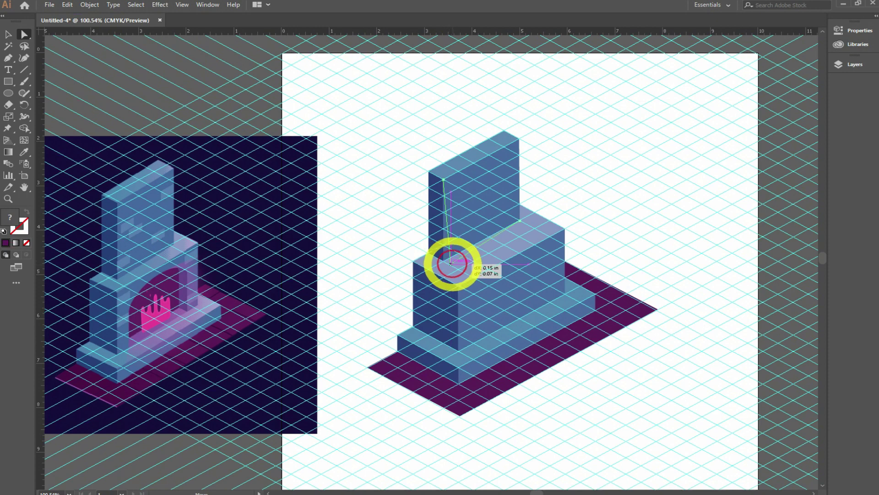
{"action": "key", "text": "ctrl+z"}
{"action": "left_click_drag", "start_coordinate": [398, 126], "coordinate": [534, 175]}
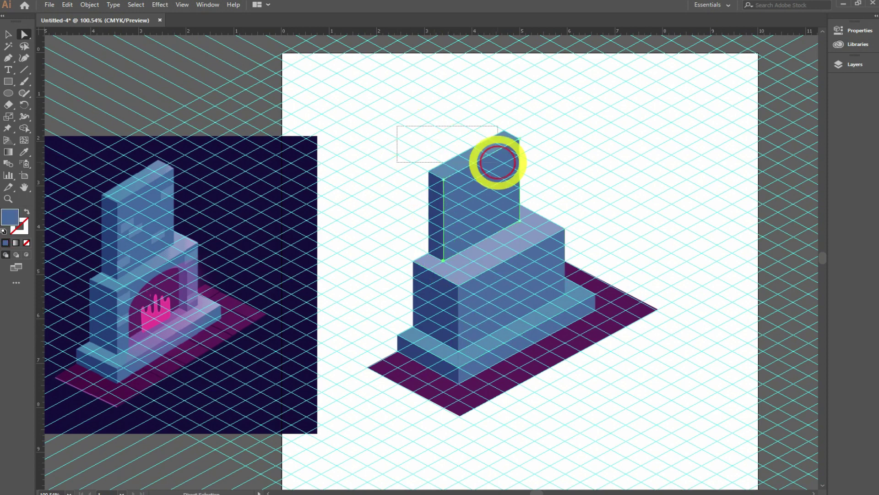
{"action": "left_click_drag", "start_coordinate": [457, 245], "coordinate": [472, 253]}
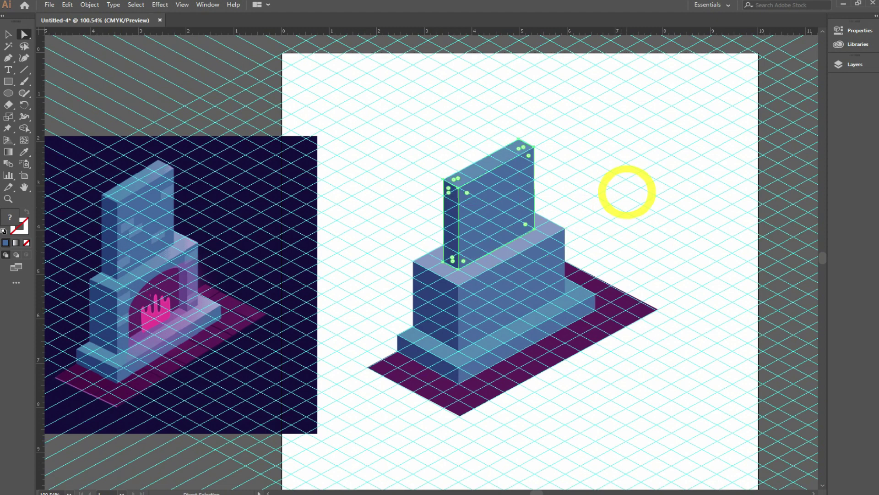
{"action": "left_click", "coordinate": [681, 172]}
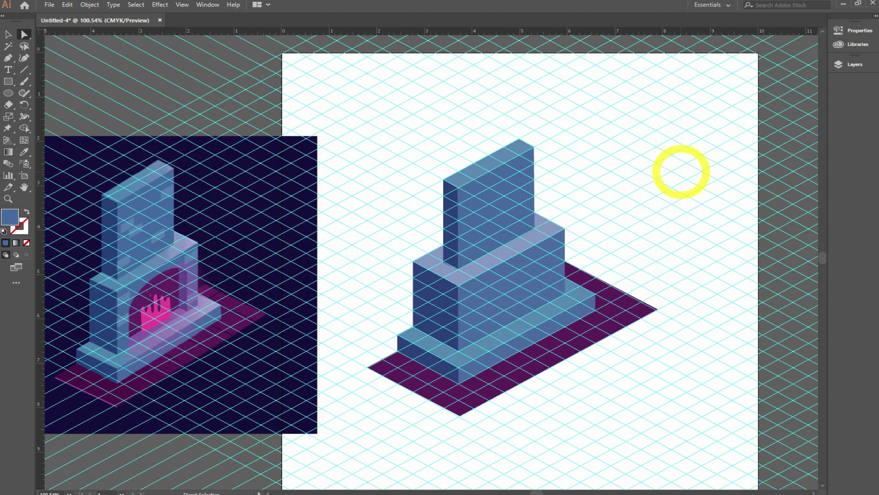
Pen-trace a four-corner firebox outline on the base's front face as an open path
{"action": "left_click", "coordinate": [9, 58]}
{"action": "left_click", "coordinate": [557, 379]}
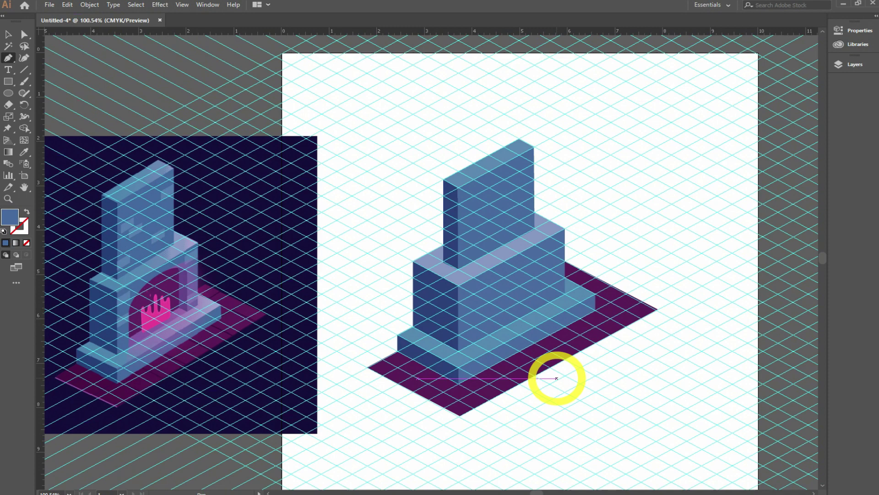
{"action": "left_click", "coordinate": [474, 341]}
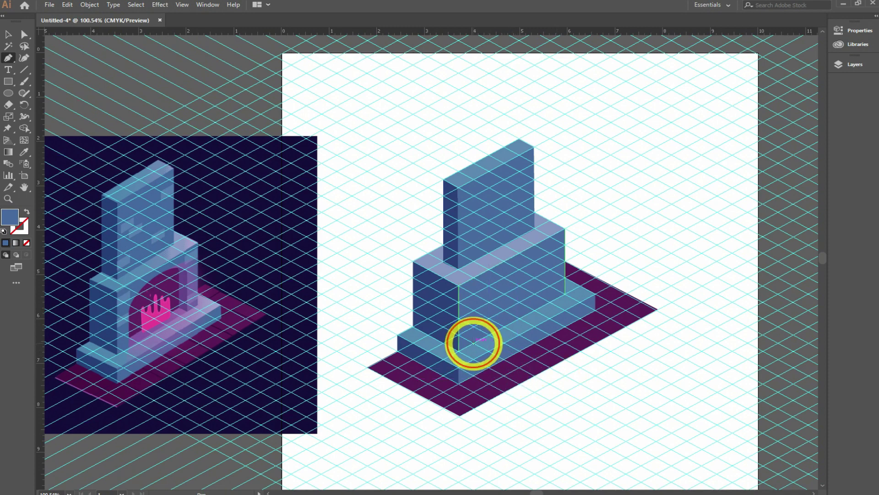
{"action": "left_click_drag", "start_coordinate": [551, 302], "coordinate": [550, 254]}
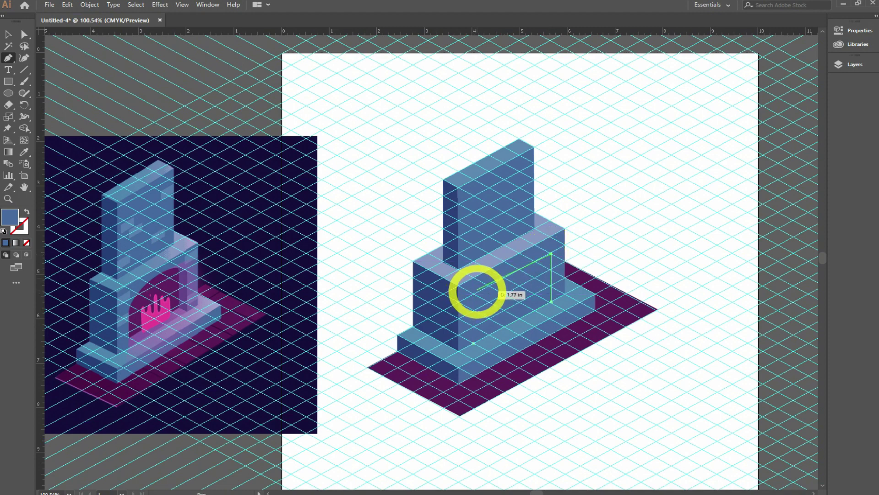
{"action": "left_click", "coordinate": [474, 294]}
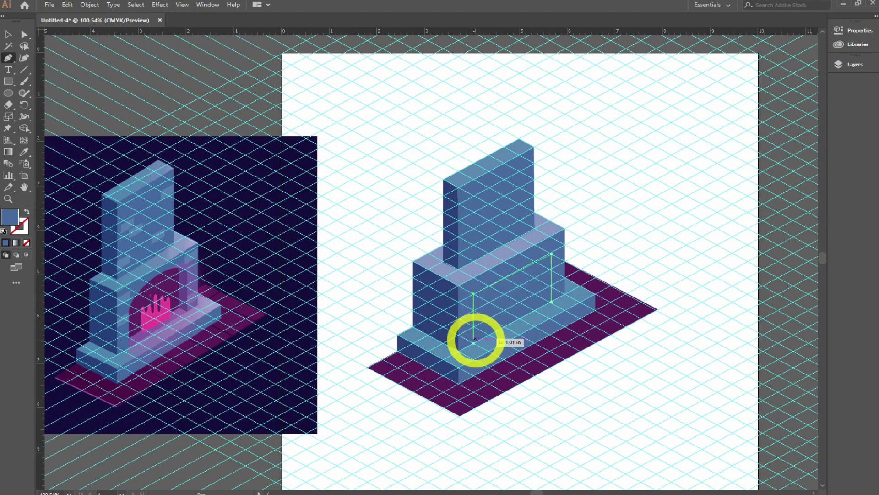
{"action": "key", "text": "Escape"}
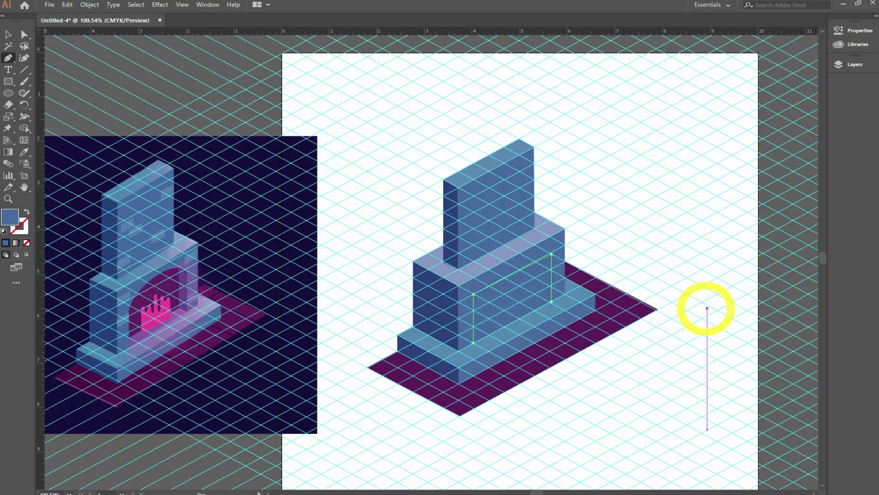
{"action": "left_click", "coordinate": [8, 58]}
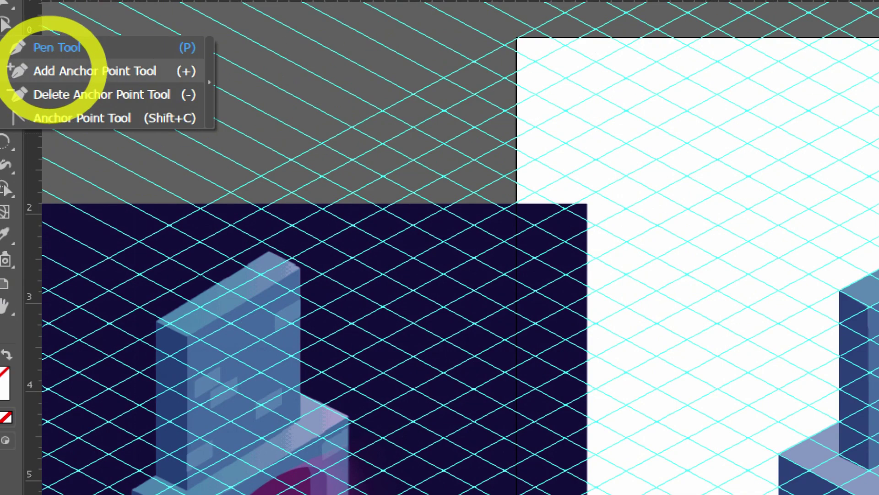
Add a top anchor to the firebox outline, raise it, and round the corners into an arch
{"action": "left_click", "coordinate": [49, 58]}
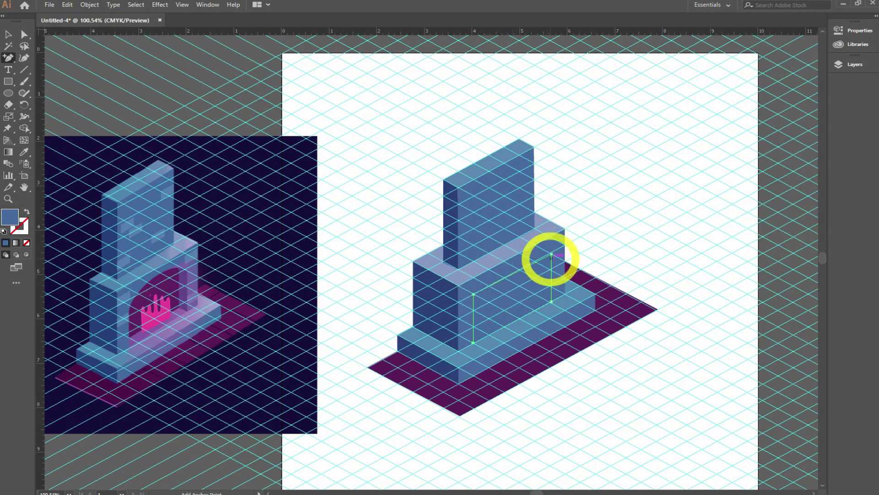
{"action": "left_click", "coordinate": [512, 274]}
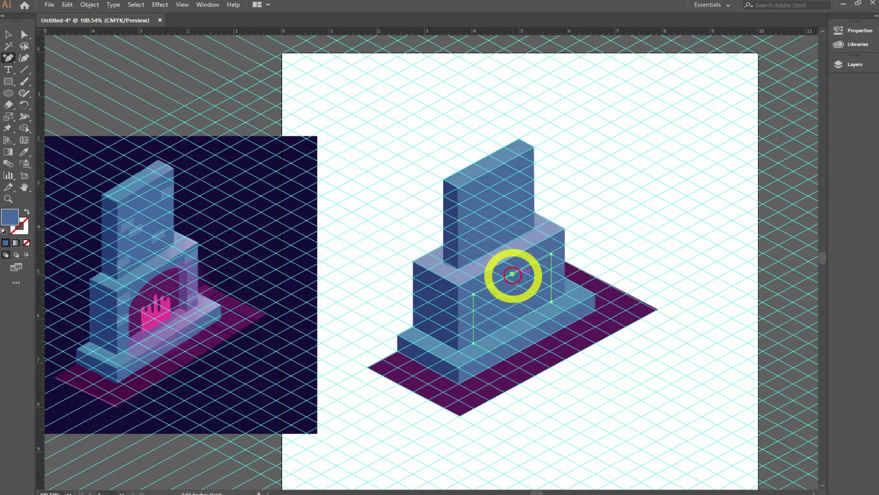
{"action": "left_click", "coordinate": [24, 35]}
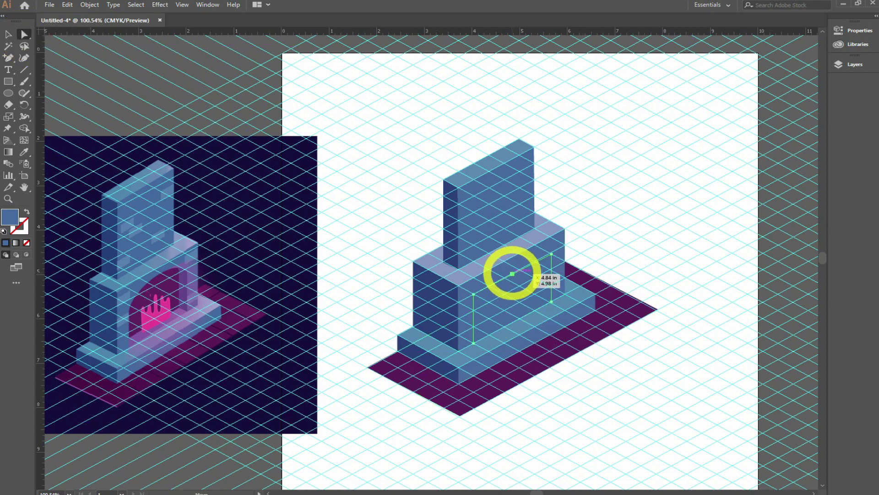
{"action": "left_click_drag", "start_coordinate": [512, 268], "coordinate": [512, 266]}
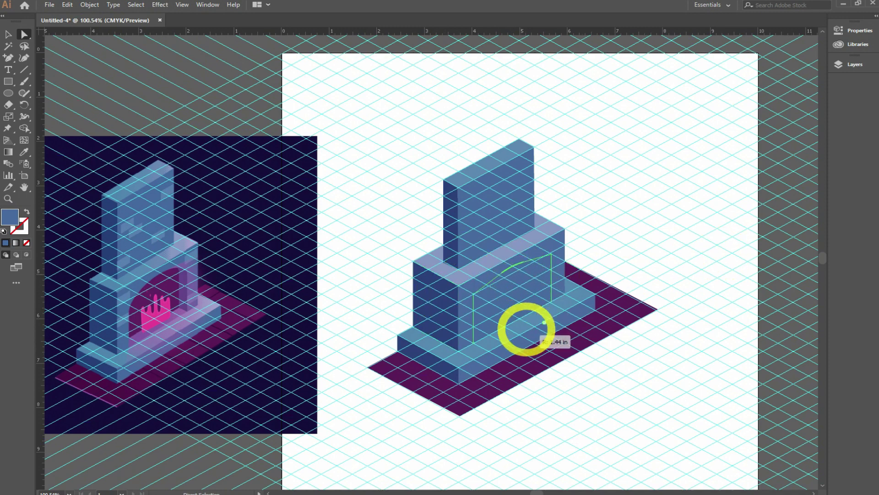
{"action": "left_click_drag", "start_coordinate": [520, 278], "coordinate": [549, 429]}
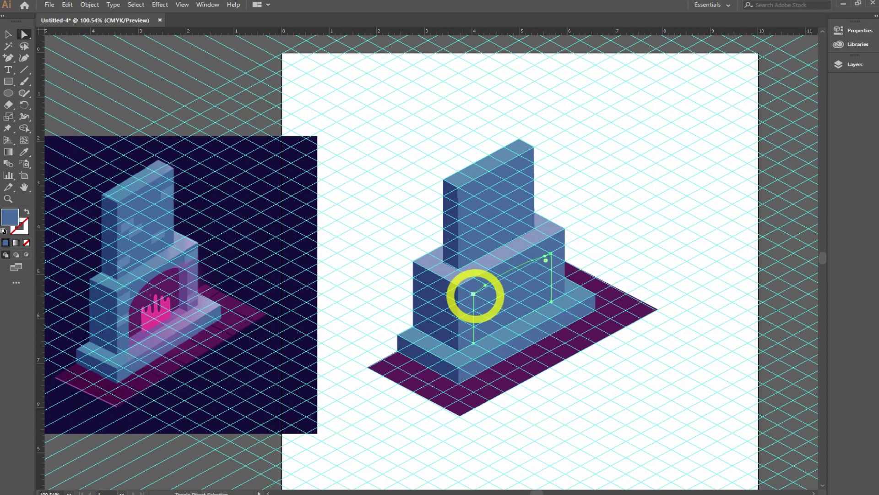
{"action": "left_click_drag", "start_coordinate": [482, 296], "coordinate": [499, 336]}
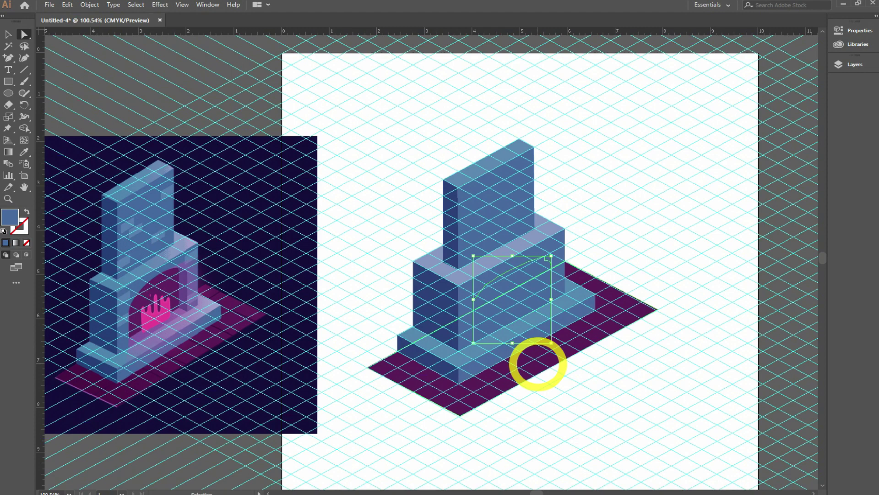
{"action": "key", "text": "a"}
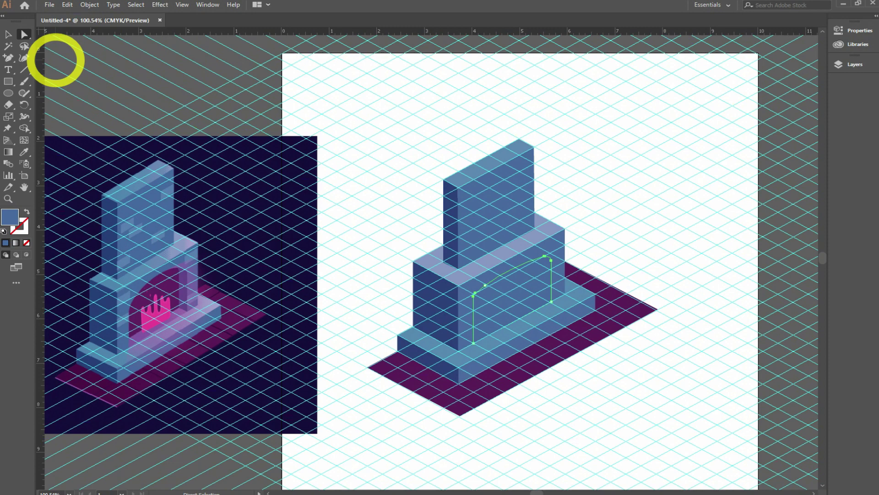
Fill the arch with the reference's dark purple and start a pen path along its bottom edge
{"action": "key", "text": "i"}
{"action": "left_click", "coordinate": [172, 286]}
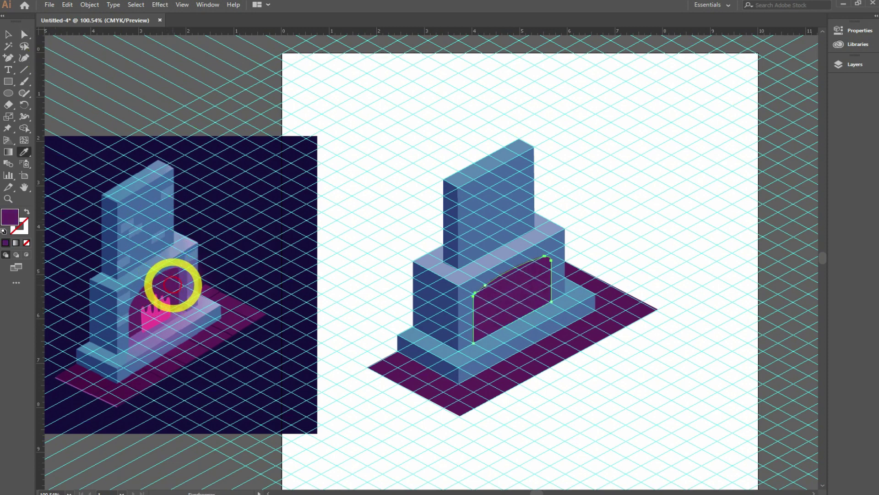
{"action": "left_click", "coordinate": [8, 34]}
{"action": "left_click", "coordinate": [704, 189]}
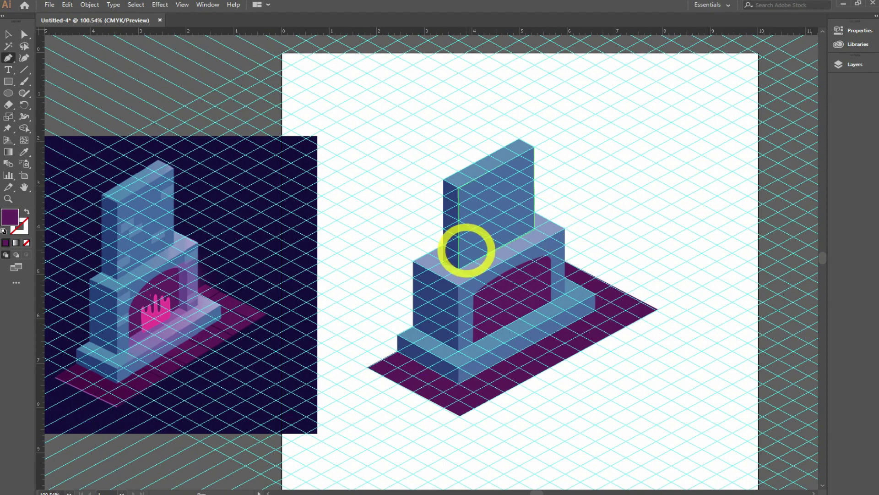
{"action": "left_click", "coordinate": [551, 302]}
{"action": "left_click_drag", "start_coordinate": [551, 301], "coordinate": [535, 295]}
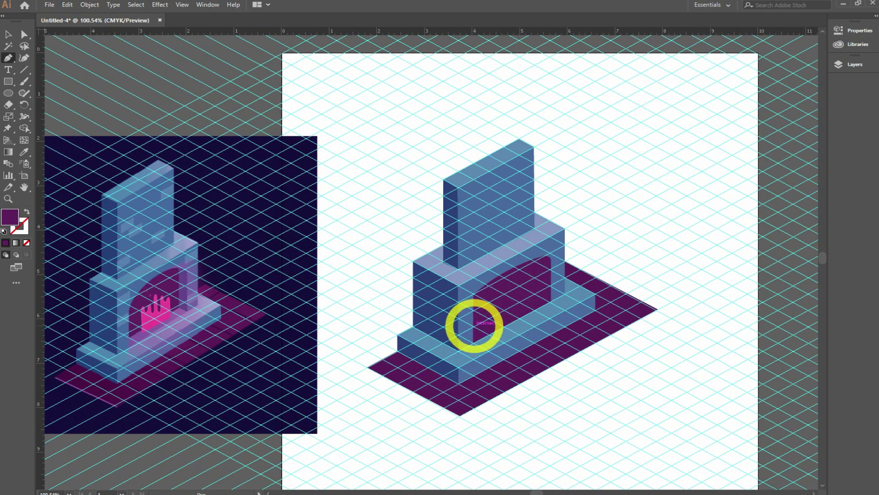
{"action": "left_click", "coordinate": [474, 325]}
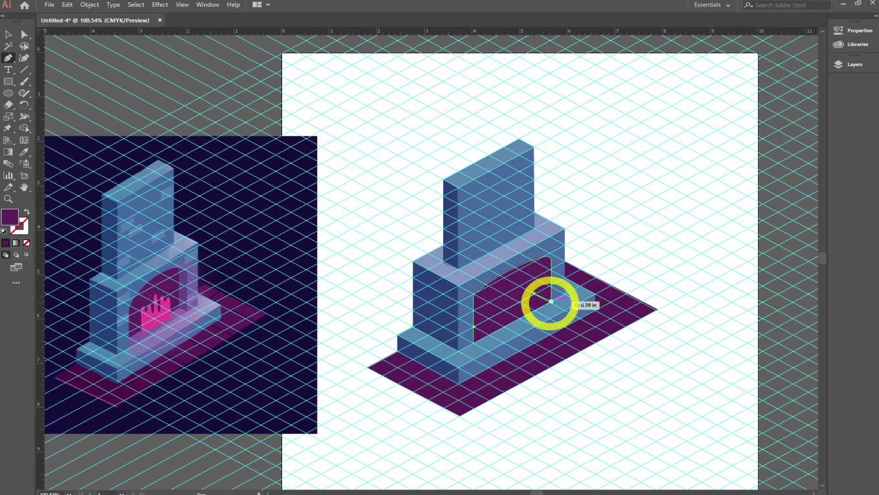
Close the firebox floor outline, then zoom out and pan to show the whole fireplace
{"action": "scroll", "coordinate": [551, 301], "scroll_direction": "up", "scroll_amount": 3, "text": "alt"}
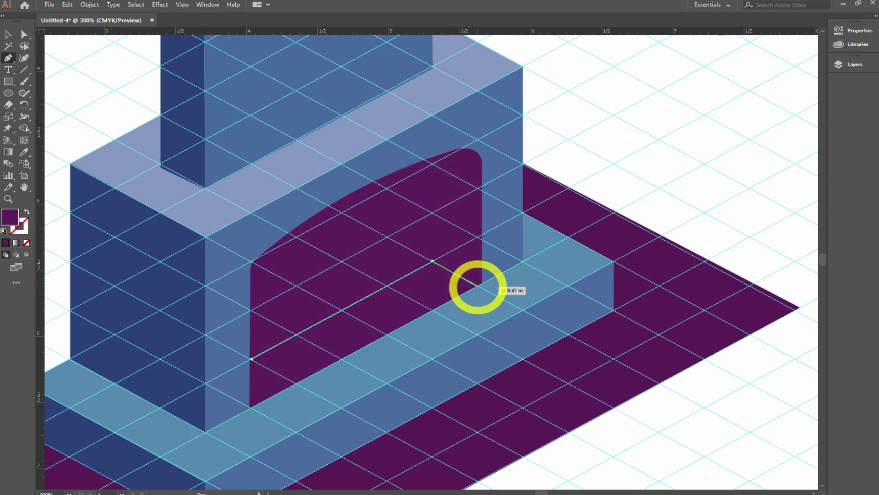
{"action": "left_click", "coordinate": [477, 286]}
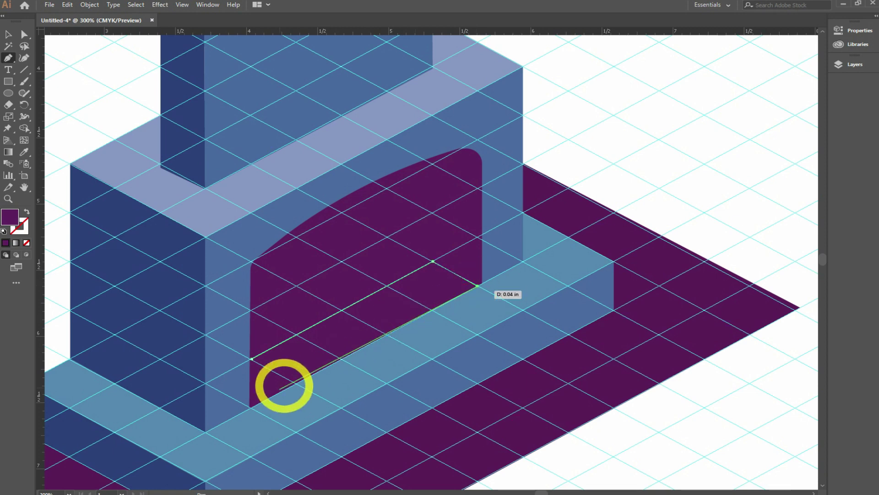
{"action": "left_click", "coordinate": [249, 407]}
{"action": "left_click", "coordinate": [251, 359]}
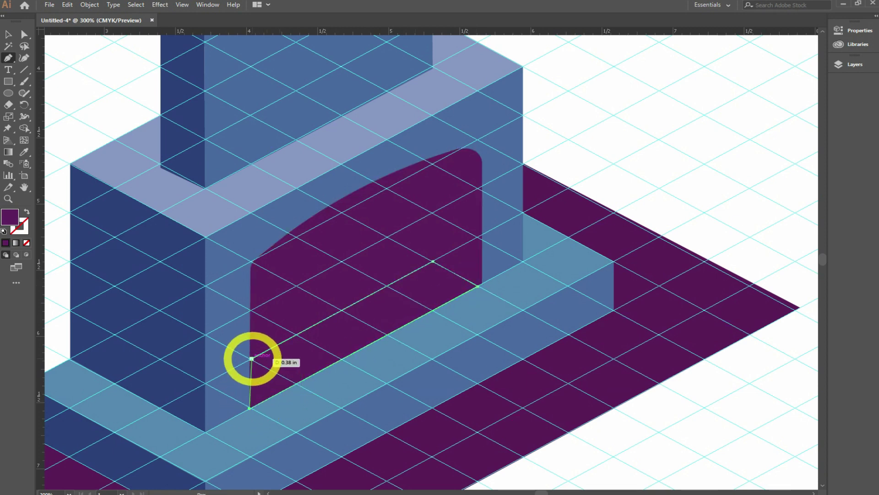
{"action": "left_click", "coordinate": [24, 35]}
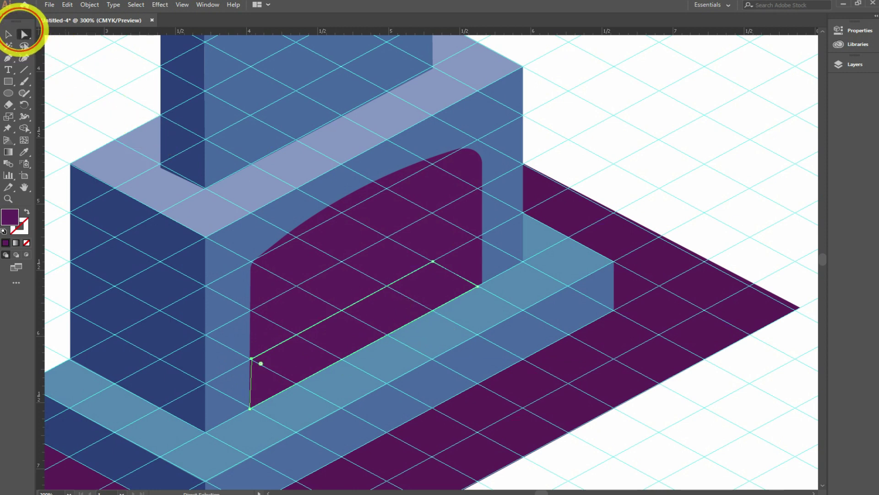
{"action": "left_click", "coordinate": [252, 359]}
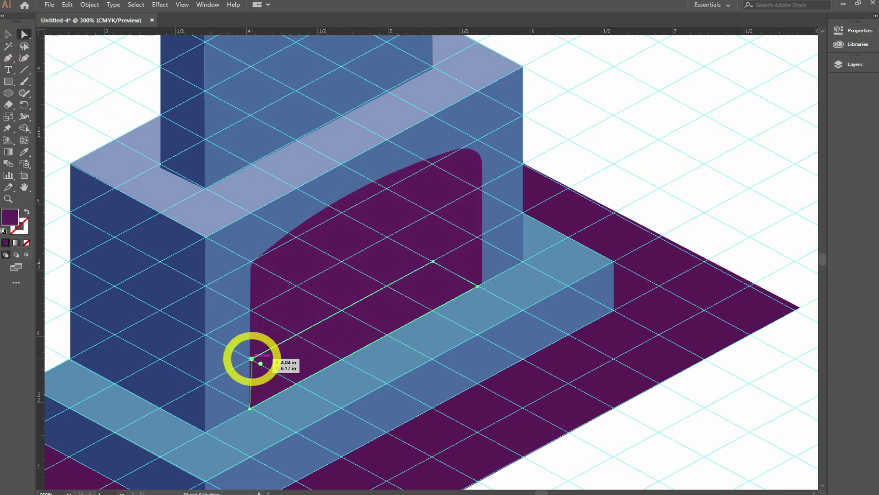
{"action": "left_click", "coordinate": [323, 348]}
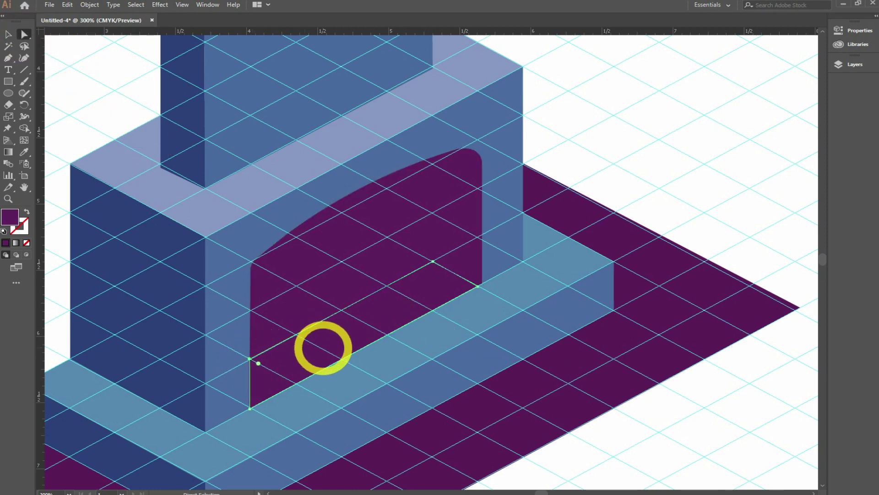
{"action": "key", "text": "ctrl+minus"}
{"action": "key", "text": "ctrl+minus"}
{"action": "mouse_move", "coordinate": [260, 252]}
{"action": "left_mouse_down"}
{"action": "mouse_move", "coordinate": [281, 271]}
{"action": "mouse_move", "coordinate": [367, 306]}
{"action": "left_mouse_up"}
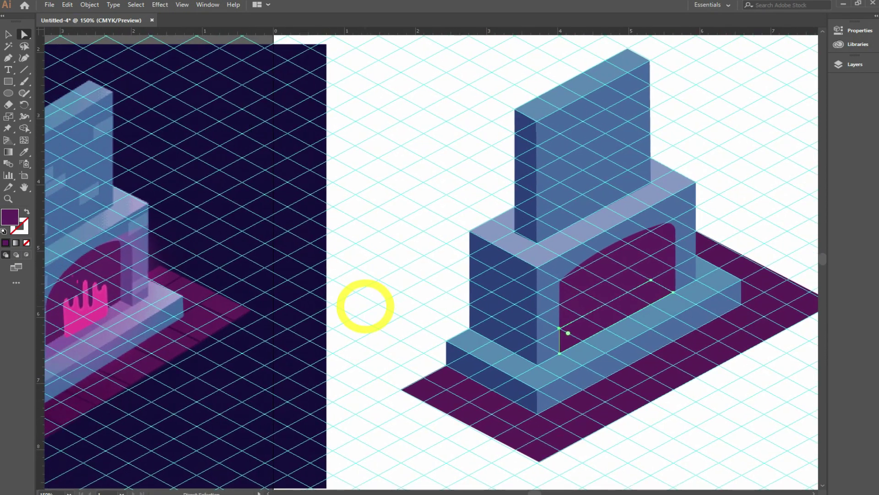
Refill the firebox floor with a lighter purple sampled from the reference
{"action": "key", "text": "i"}
{"action": "left_click", "coordinate": [121, 304]}
{"action": "left_click", "coordinate": [8, 58]}
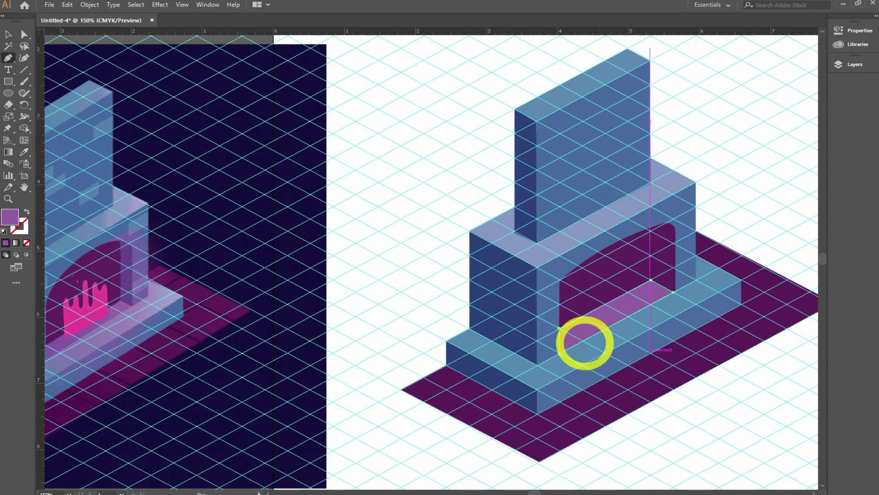
{"action": "left_click", "coordinate": [25, 34]}
{"action": "left_click", "coordinate": [432, 200]}
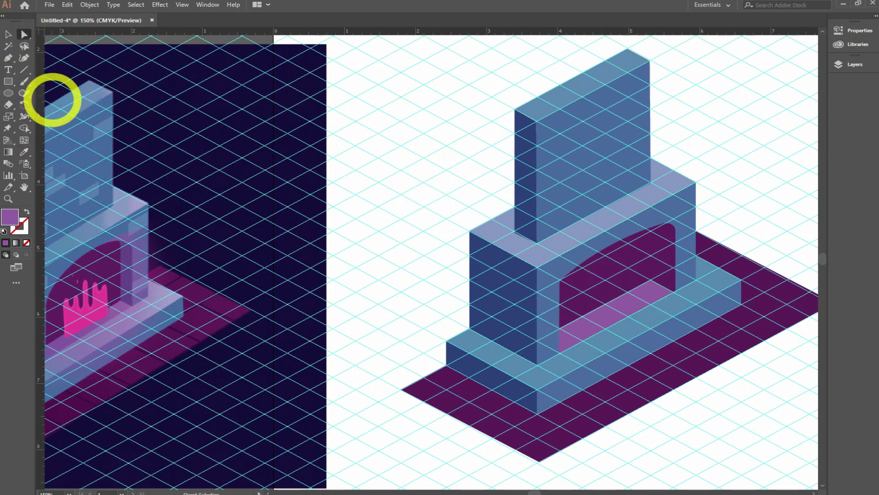
{"action": "left_click", "coordinate": [7, 58]}
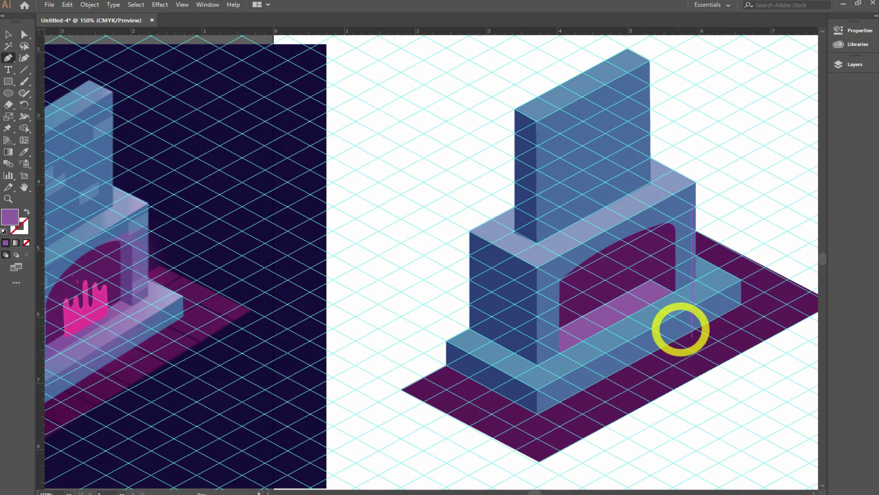
Draw a rounded-top inner side wall at the arch's right edge and fill it darker purple
{"action": "left_click", "coordinate": [650, 279]}
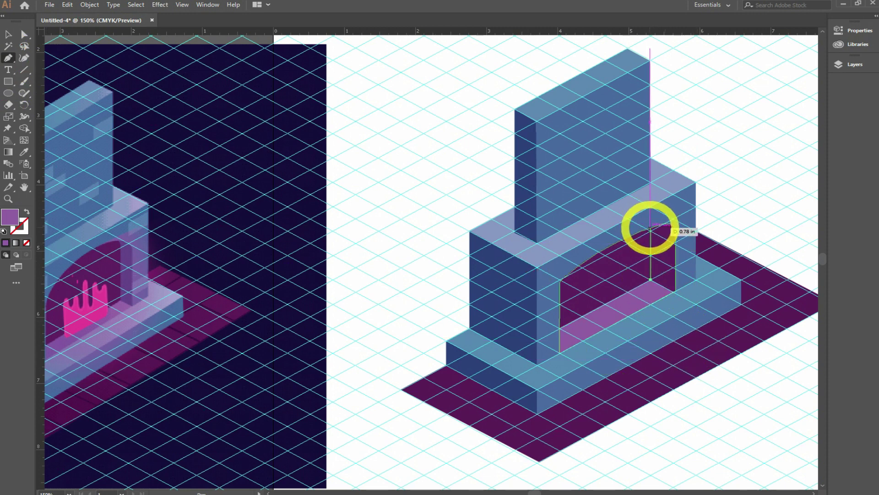
{"action": "left_click", "coordinate": [650, 228]}
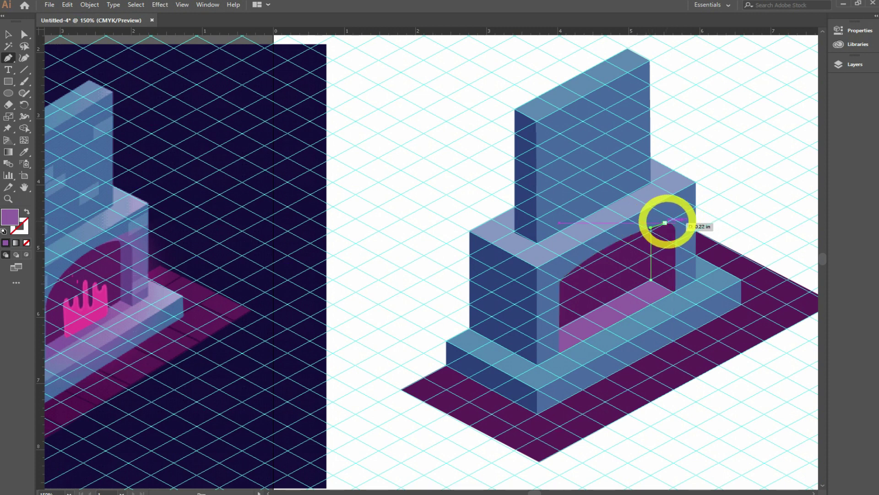
{"action": "left_click_drag", "start_coordinate": [675, 242], "coordinate": [678, 260]}
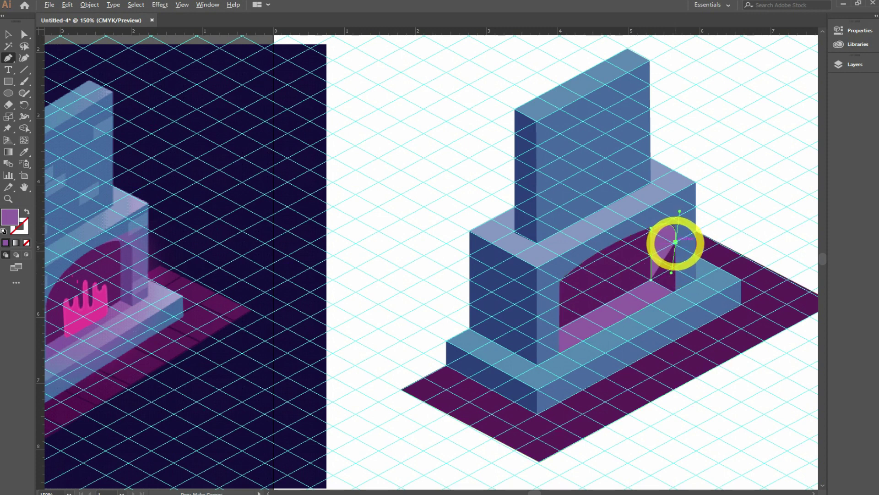
{"action": "left_click", "coordinate": [673, 291]}
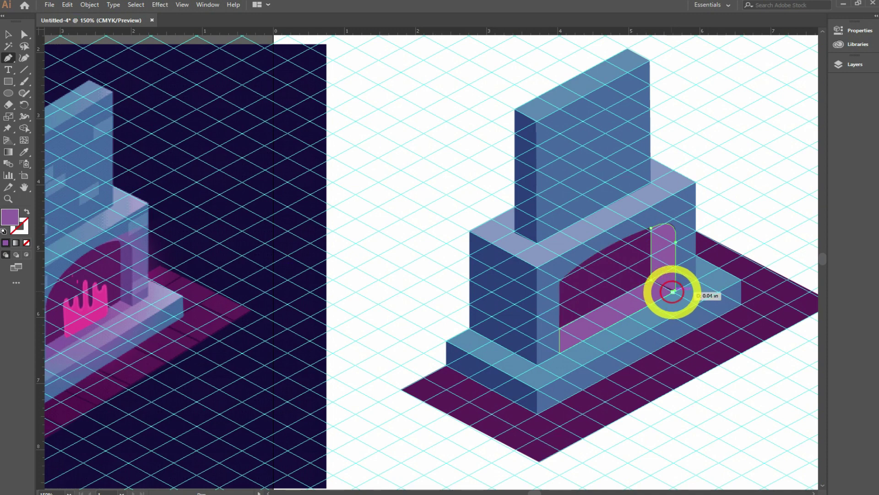
{"action": "left_click", "coordinate": [651, 279]}
{"action": "key", "text": "i"}
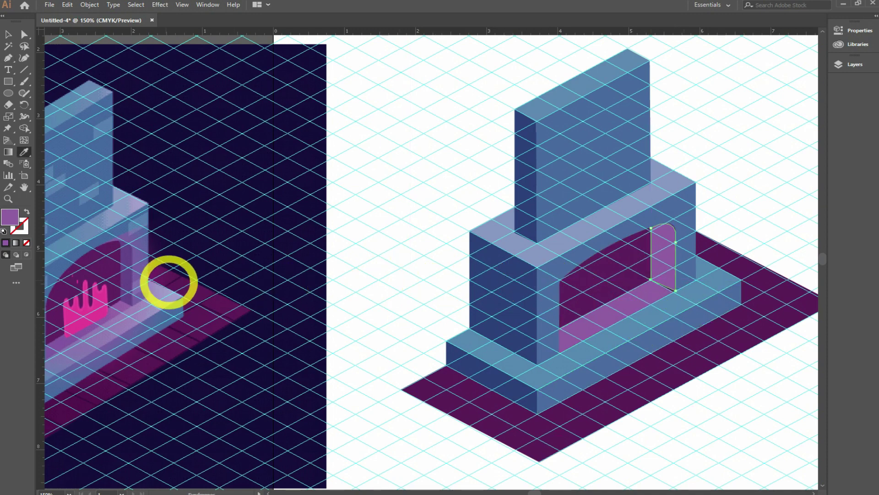
{"action": "left_click", "coordinate": [124, 255]}
{"action": "key", "text": "ctrl+equal"}
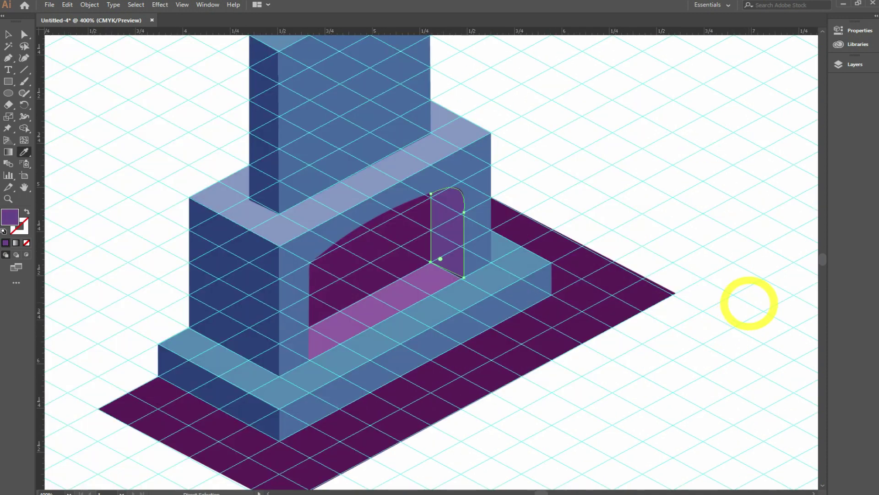
Zoom to 400% and direct-select the side wall's anchors behind the arch
{"action": "key", "text": "ctrl+equal"}
{"action": "key", "text": "ctrl+equal"}
{"action": "left_click", "coordinate": [25, 35]}
{"action": "mouse_move", "coordinate": [502, 348]}
{"action": "left_mouse_down"}
{"action": "mouse_move", "coordinate": [497, 291]}
{"action": "mouse_move", "coordinate": [491, 296]}
{"action": "left_mouse_up"}
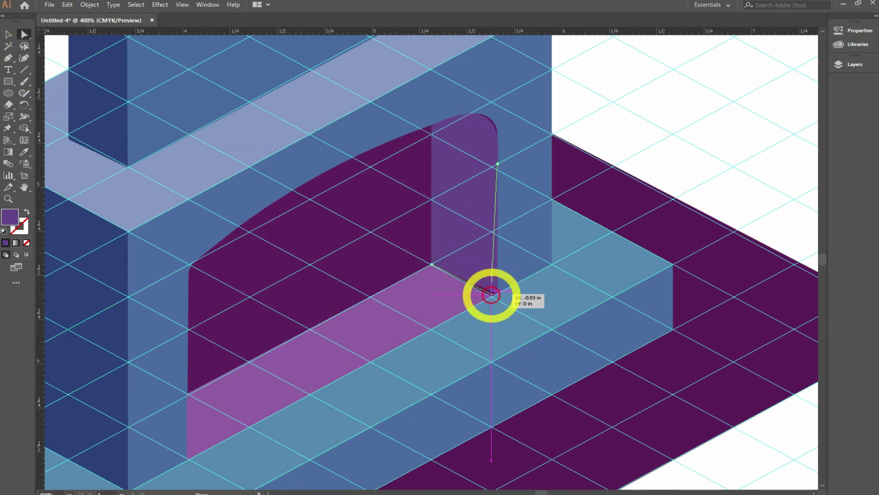
{"action": "left_click", "coordinate": [432, 126]}
{"action": "left_click", "coordinate": [509, 77]}
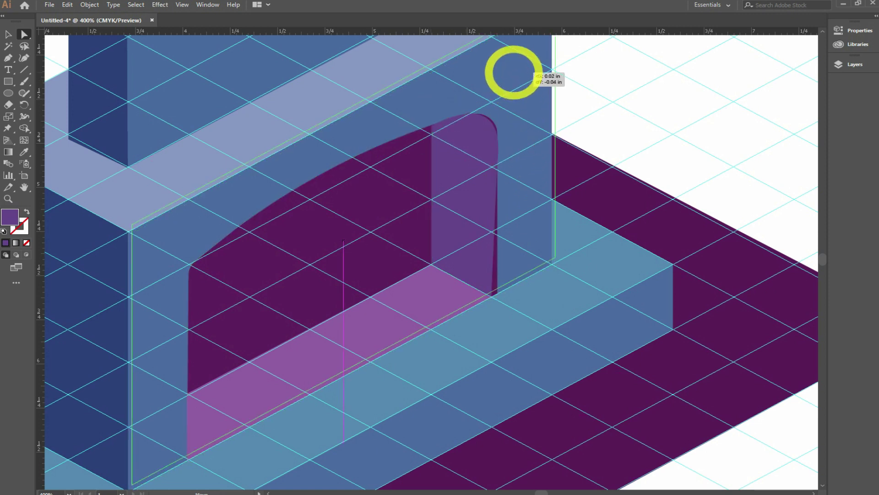
{"action": "left_click", "coordinate": [483, 149]}
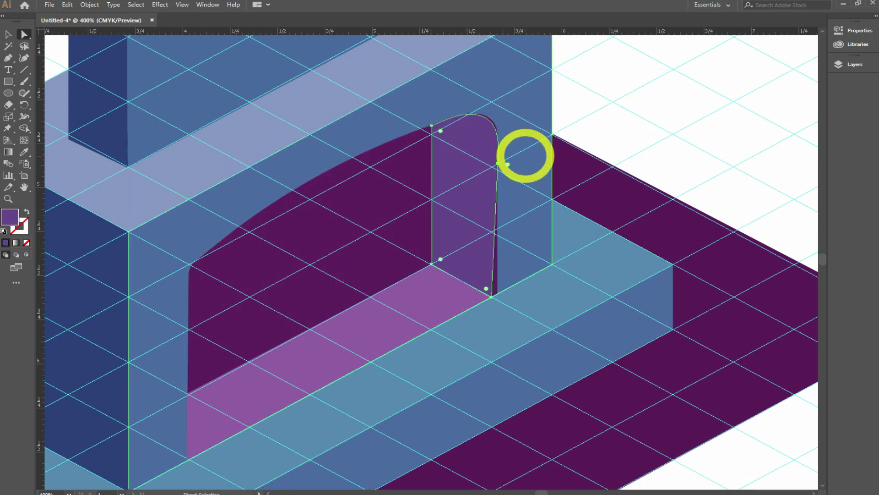
{"action": "left_click", "coordinate": [522, 281]}
{"action": "left_click", "coordinate": [563, 104]}
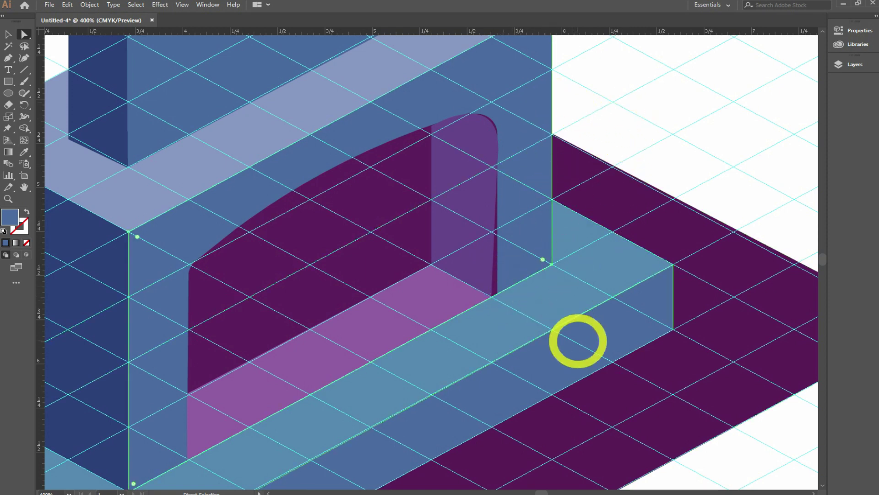
Move the arch's lower right anchor down onto the hearth edge
{"action": "left_click", "coordinate": [496, 289]}
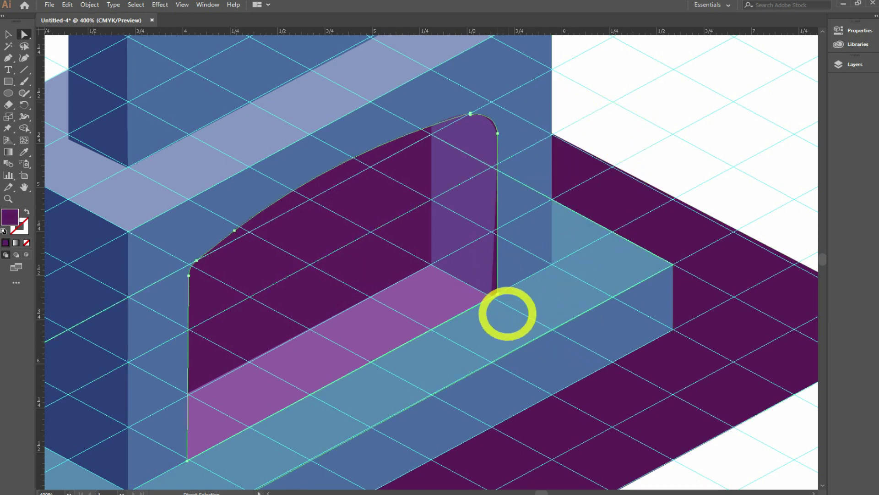
{"action": "left_click", "coordinate": [506, 283]}
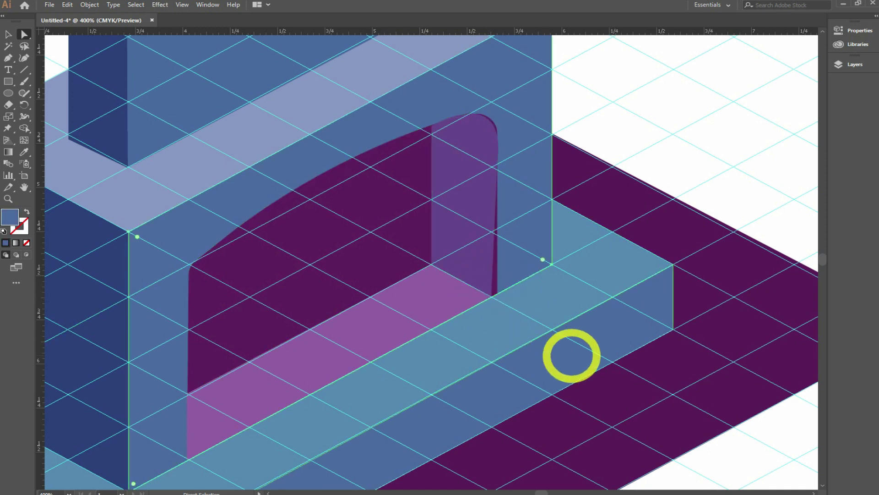
{"action": "left_click", "coordinate": [426, 257]}
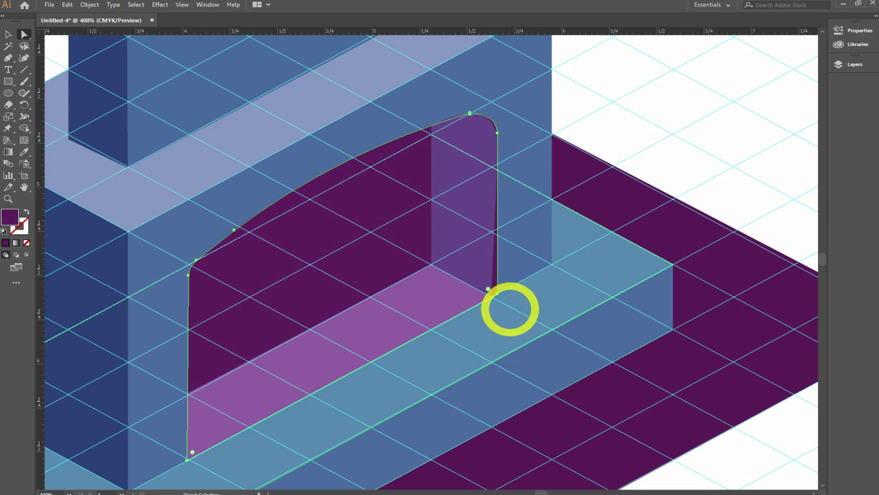
{"action": "left_click", "coordinate": [497, 293]}
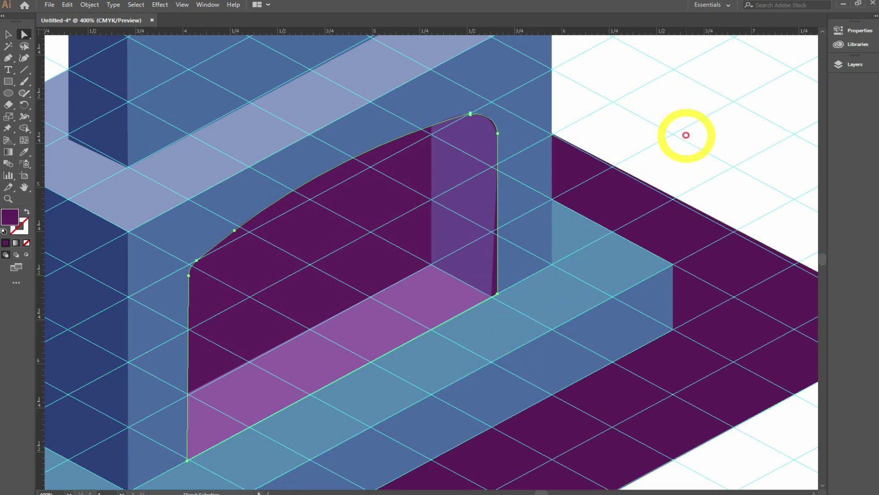
{"action": "left_click", "coordinate": [498, 294]}
{"action": "left_click_drag", "start_coordinate": [497, 294], "coordinate": [491, 296]}
Bend the side wall's right edge into a smooth curve, then zoom back out
{"action": "left_click", "coordinate": [641, 133]}
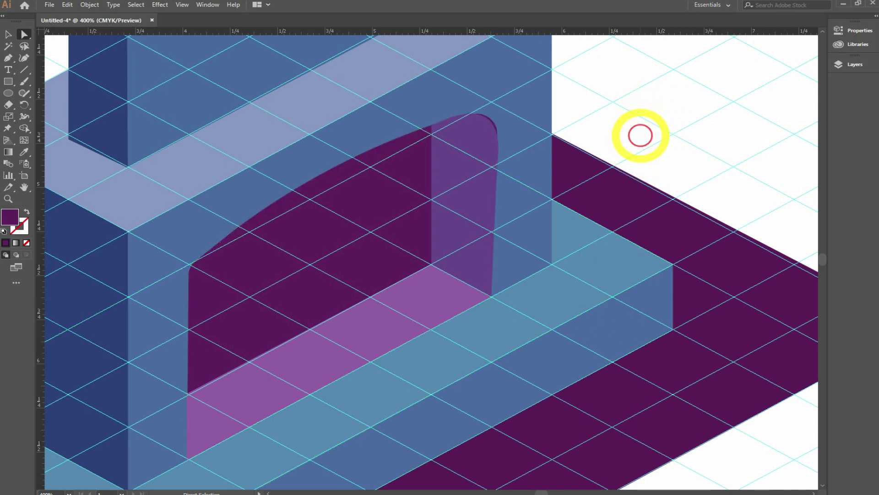
{"action": "left_click", "coordinate": [492, 146]}
{"action": "left_click", "coordinate": [497, 163]}
{"action": "left_click_drag", "start_coordinate": [497, 163], "coordinate": [510, 79]}
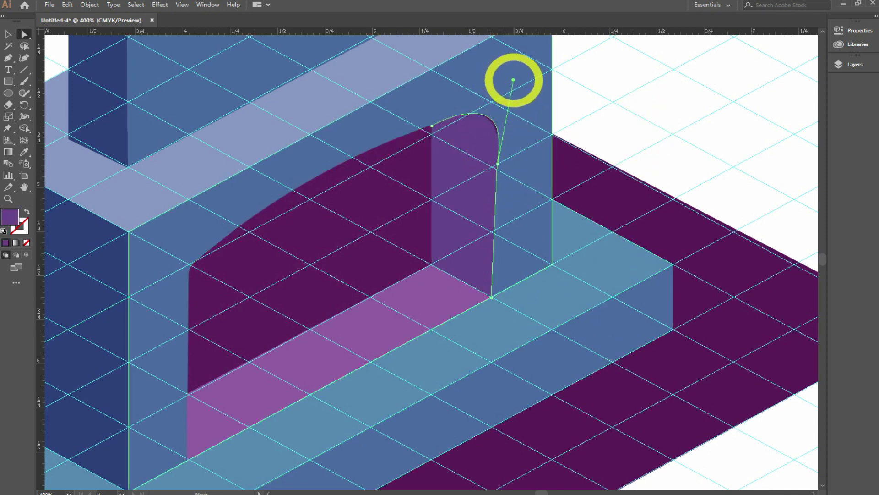
{"action": "left_click", "coordinate": [691, 163]}
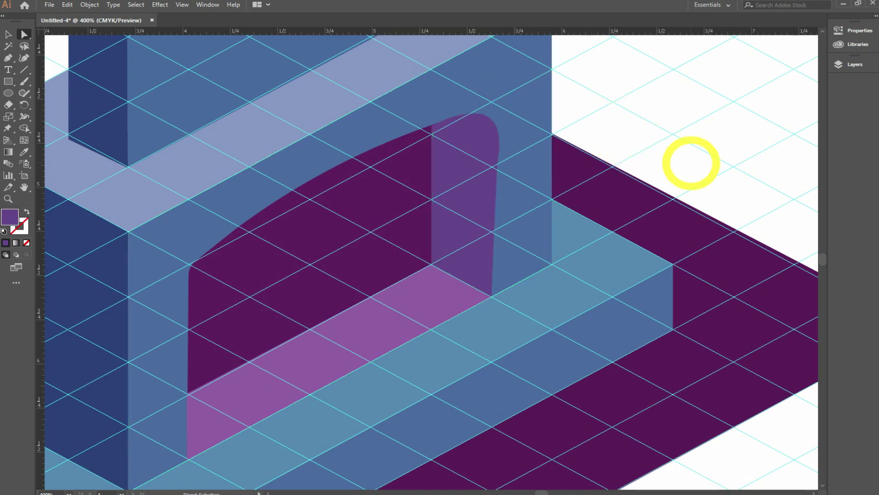
{"action": "key", "text": "ctrl+minus"}
{"action": "key", "text": "ctrl+minus"}
{"action": "key", "text": "ctrl+minus"}
{"action": "left_click_drag", "start_coordinate": [422, 196], "coordinate": [502, 196]}
{"action": "left_click_drag", "start_coordinate": [294, 206], "coordinate": [300, 204]}
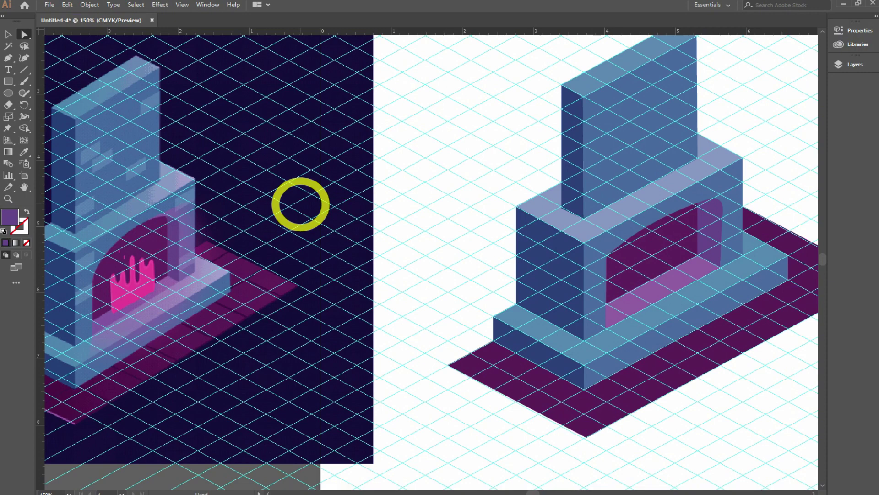
Select the chimney's top face and give it a freeform gradient
{"action": "key", "text": "ctrl+minus"}
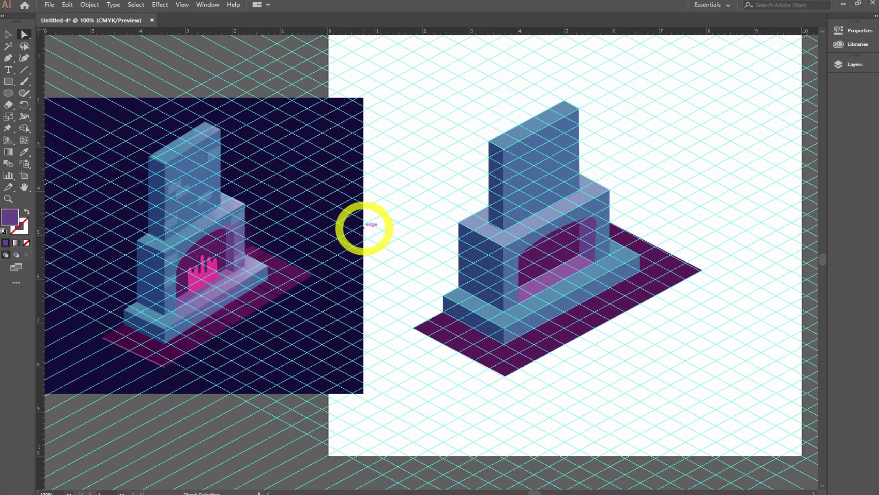
{"action": "left_click_drag", "start_coordinate": [351, 218], "coordinate": [343, 222]}
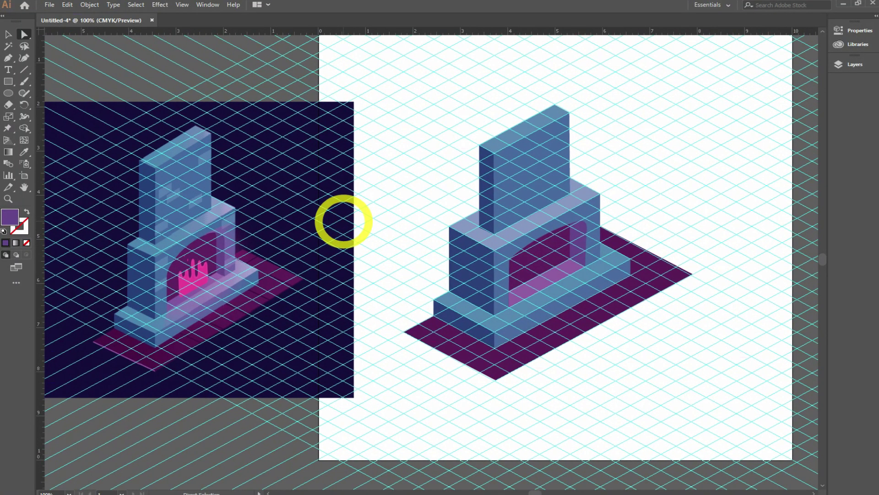
{"action": "left_click", "coordinate": [507, 130]}
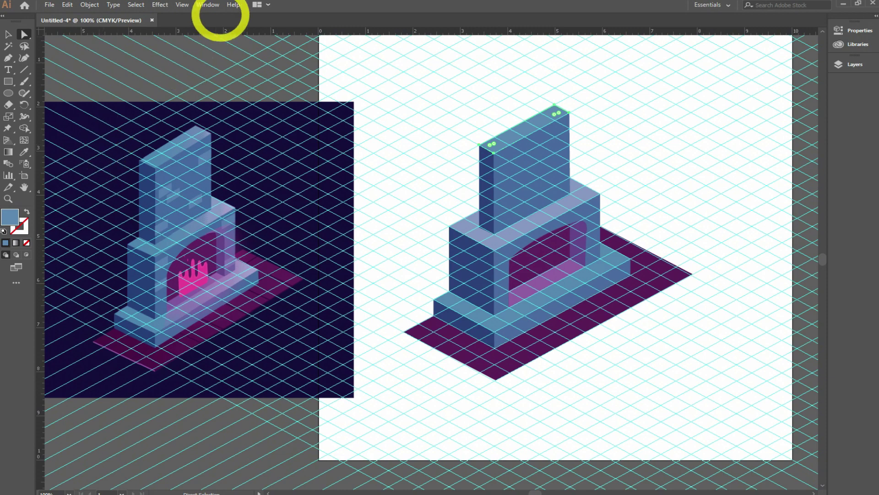
{"action": "left_click", "coordinate": [16, 242]}
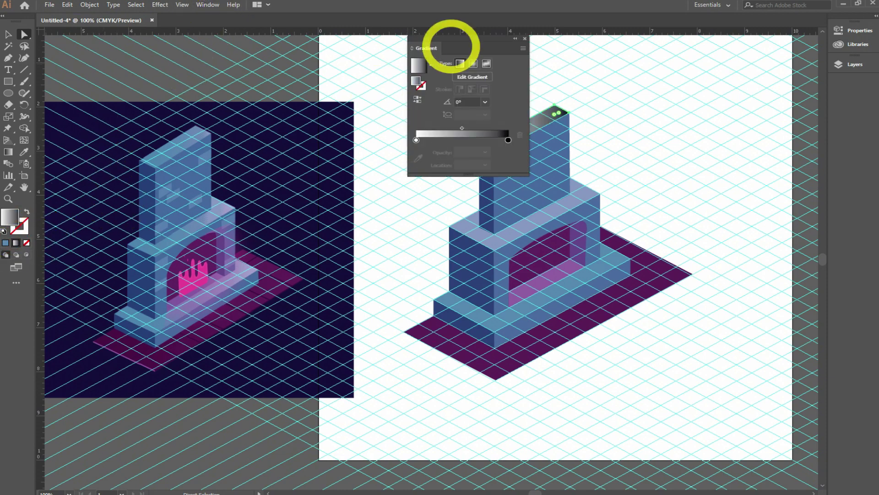
{"action": "left_click_drag", "start_coordinate": [460, 41], "coordinate": [349, 48]}
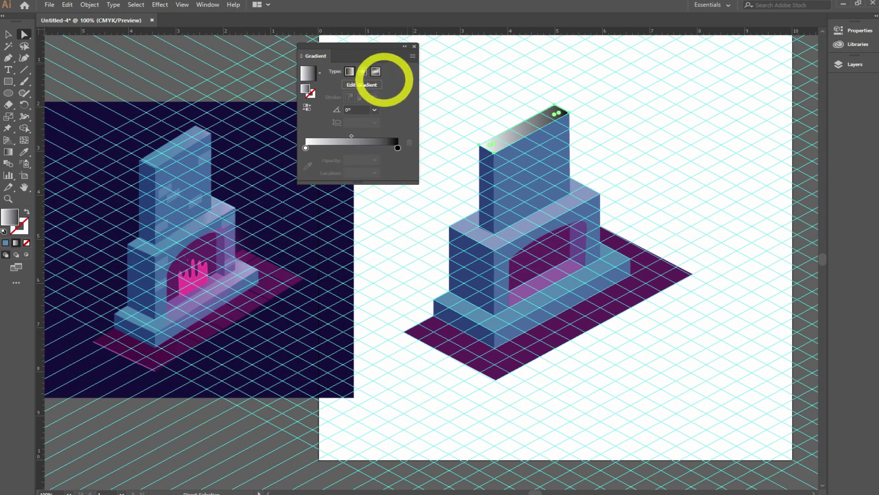
{"action": "left_click", "coordinate": [398, 147]}
{"action": "left_click", "coordinate": [376, 71]}
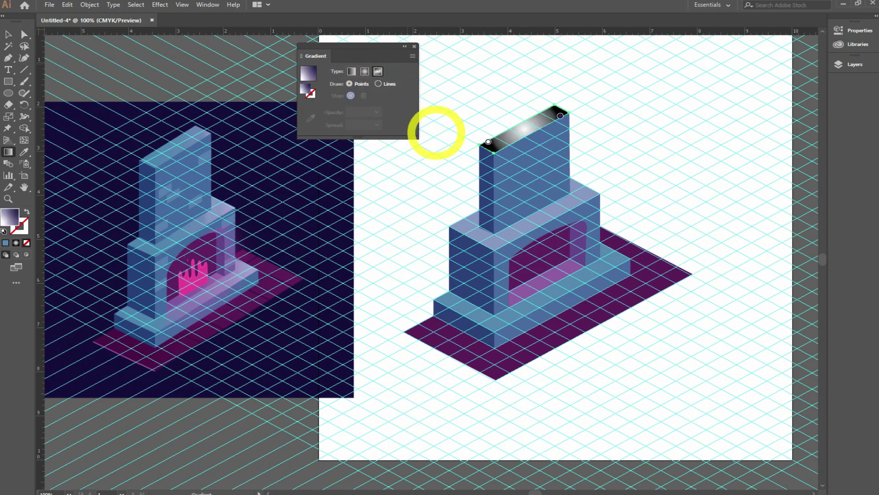
Recolour the chimney top's points with blue and light blue sampled from the reference
{"action": "left_click", "coordinate": [488, 141]}
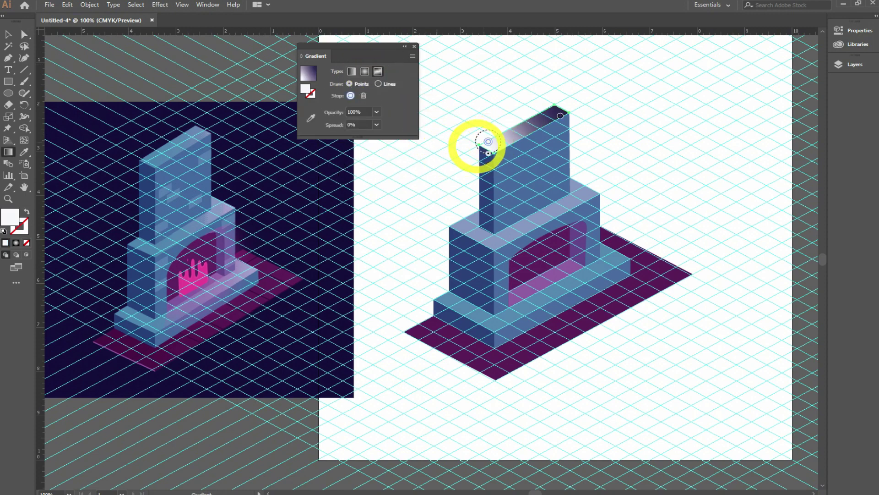
{"action": "left_click", "coordinate": [311, 118]}
{"action": "left_click", "coordinate": [152, 160]}
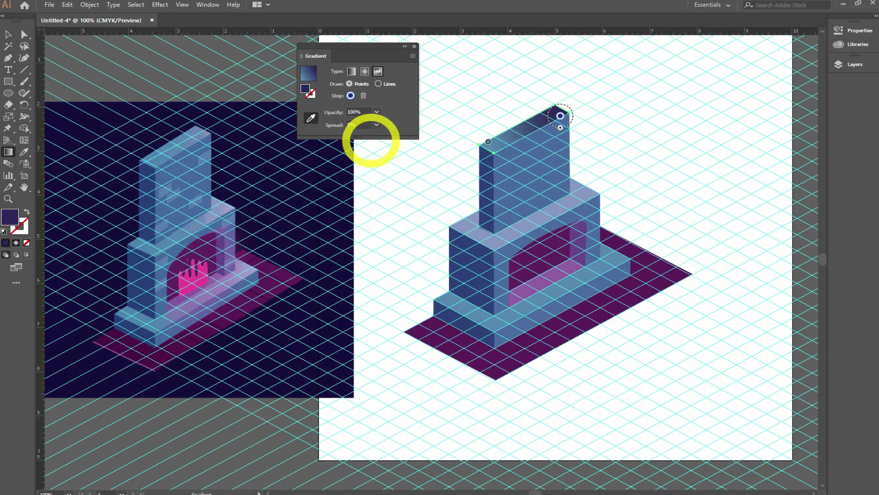
{"action": "left_click", "coordinate": [207, 135]}
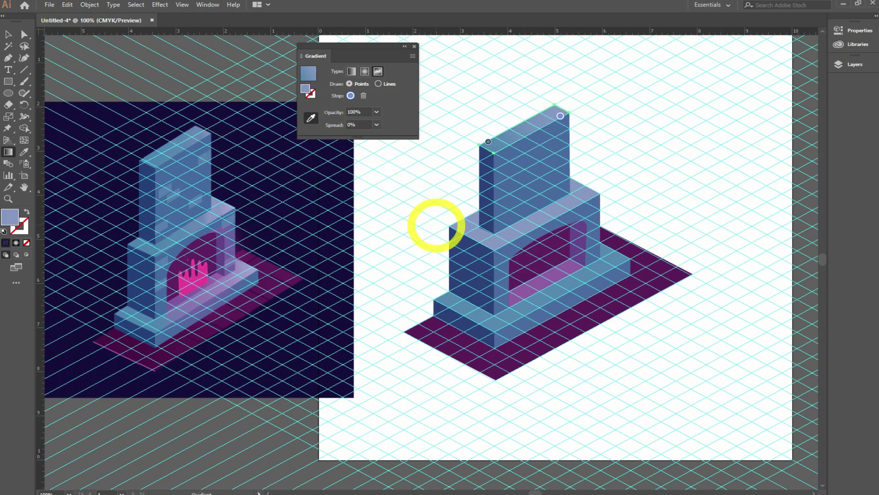
{"action": "left_click", "coordinate": [8, 35]}
{"action": "left_click", "coordinate": [92, 55]}
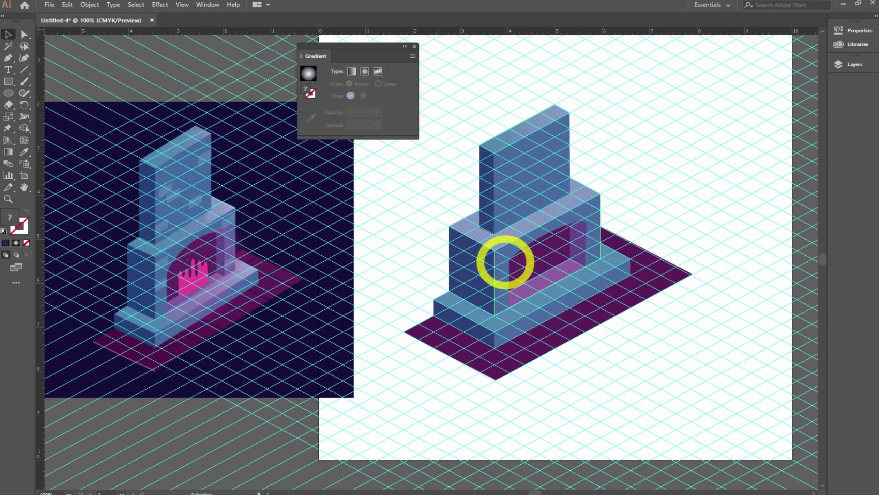
Apply a freeform gradient to the mantel ledge and sample lavender and blue into a point
{"action": "left_click", "coordinate": [480, 231]}
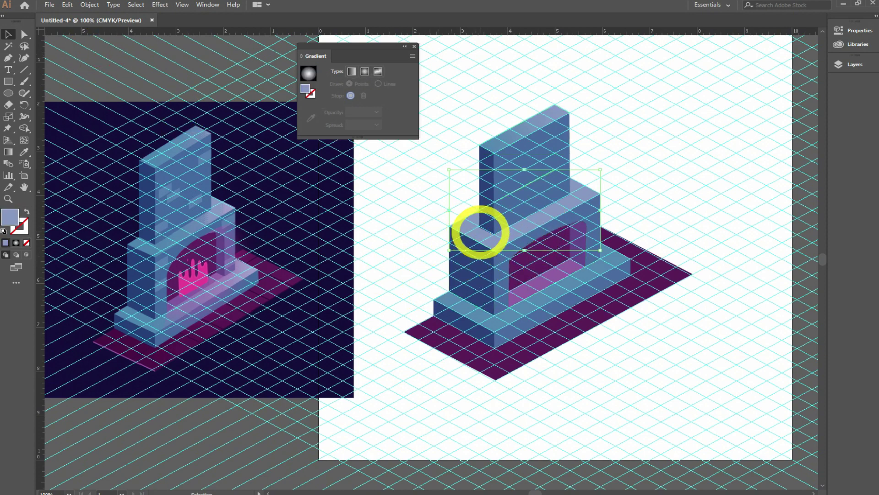
{"action": "left_click", "coordinate": [376, 72]}
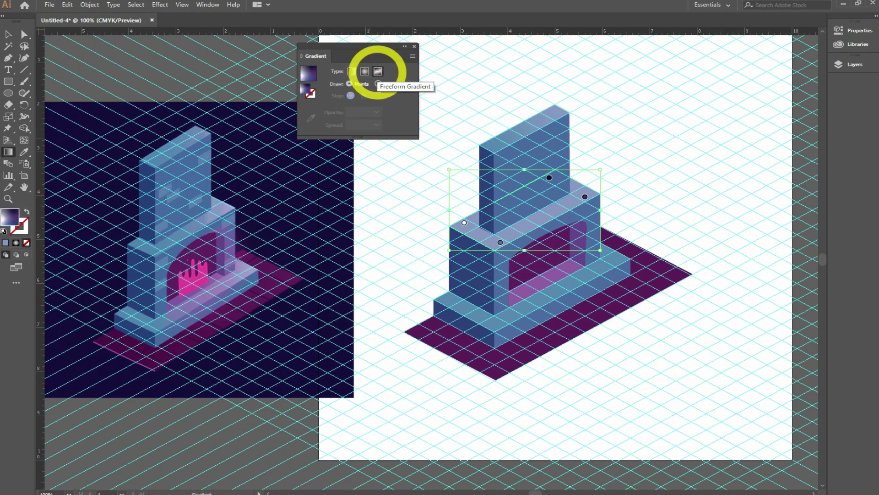
{"action": "left_click", "coordinate": [585, 197]}
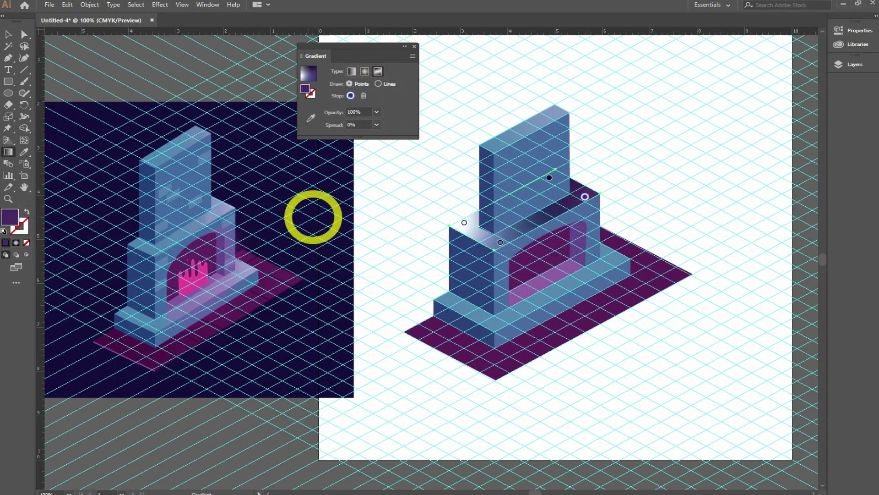
{"action": "left_click", "coordinate": [311, 118]}
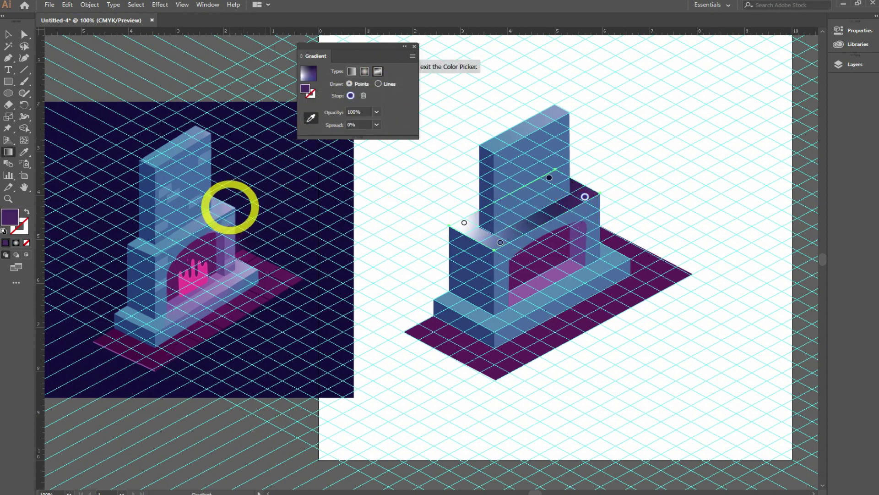
{"action": "left_click", "coordinate": [229, 208]}
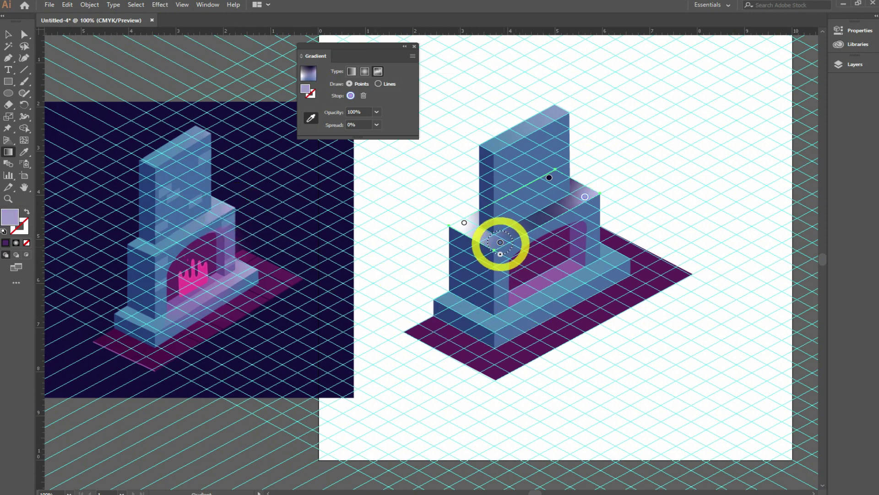
{"action": "left_click", "coordinate": [188, 231]}
Colour the mantel's upper point lavender and its left point blue from the reference
{"action": "left_click", "coordinate": [549, 177]}
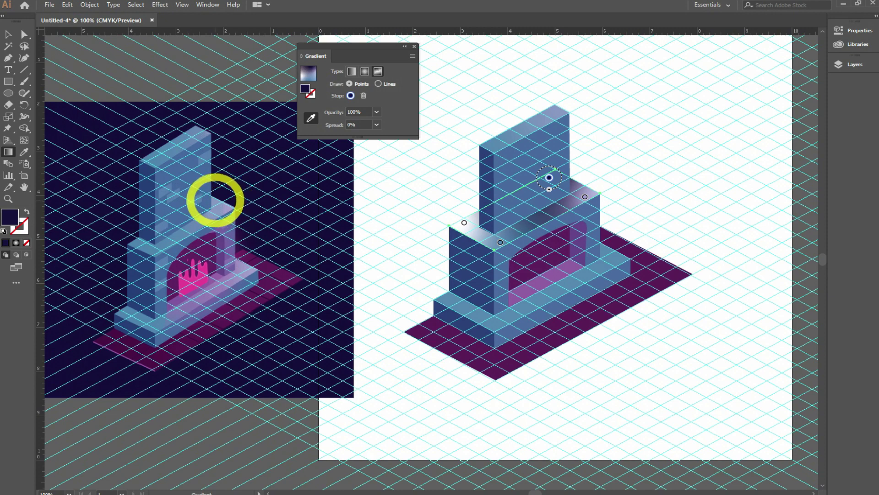
{"action": "left_click", "coordinate": [216, 199]}
{"action": "left_click", "coordinate": [464, 223]}
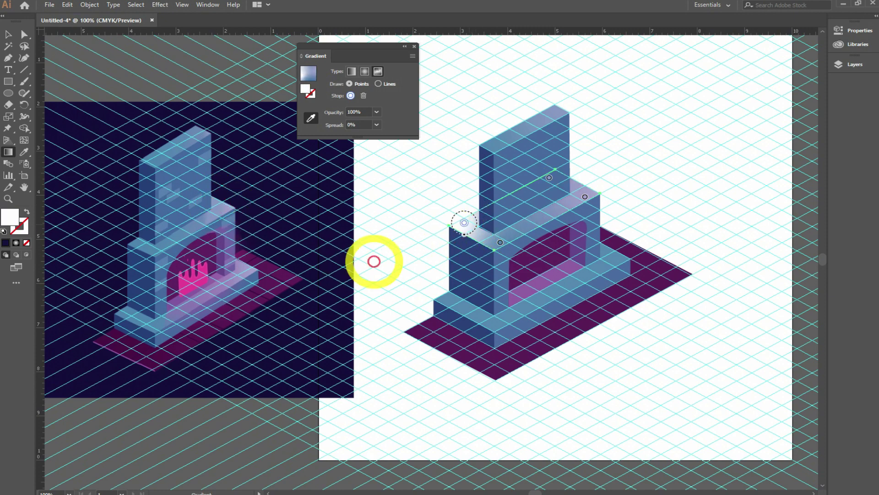
{"action": "left_click", "coordinate": [133, 245]}
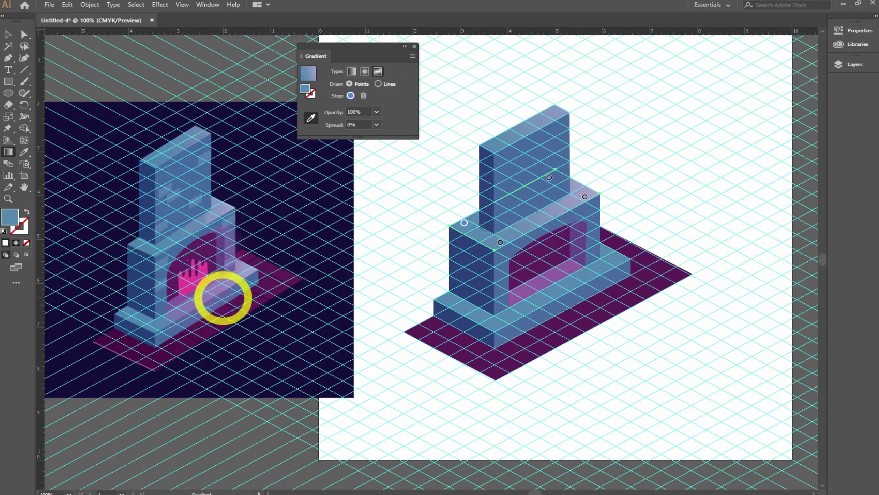
{"action": "left_click", "coordinate": [8, 34]}
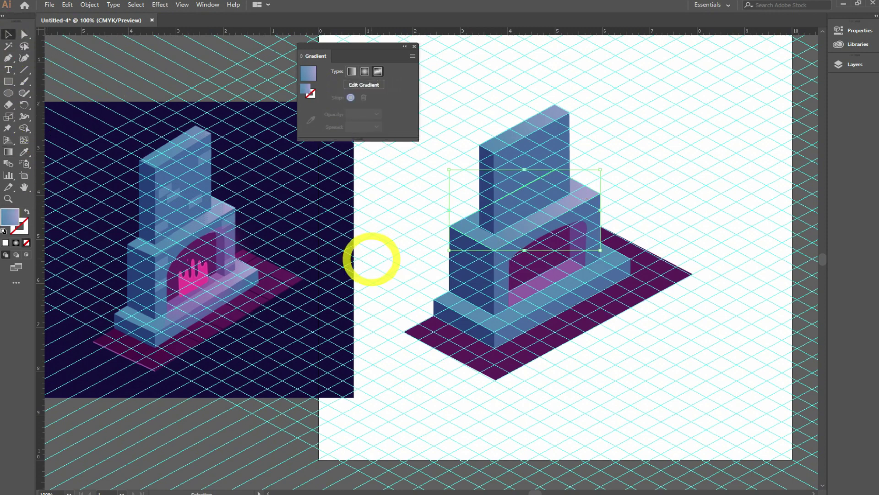
Give the hearth ledge lavender and blue freeform-gradient points and widen the front point's spread
{"action": "left_click", "coordinate": [529, 305]}
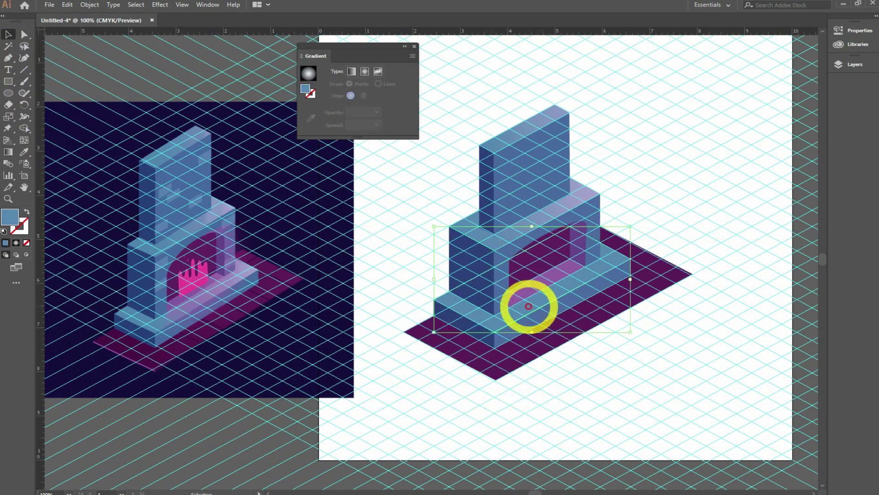
{"action": "left_click", "coordinate": [377, 71]}
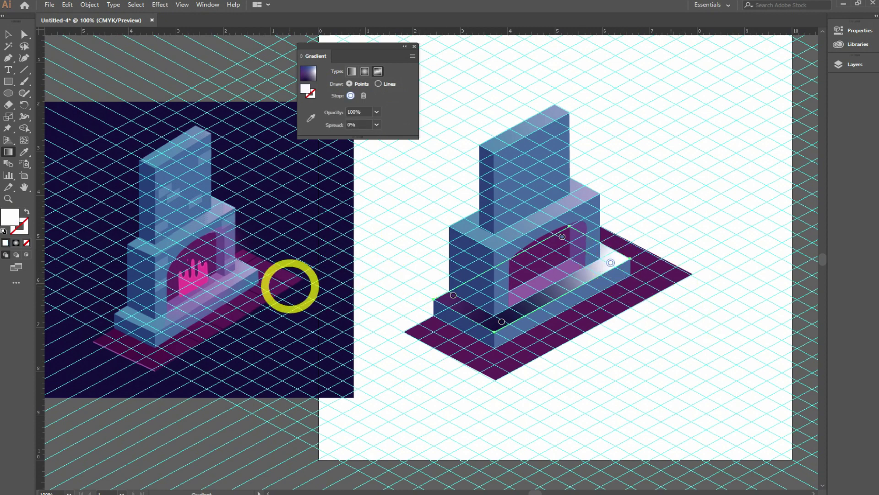
{"action": "left_click", "coordinate": [311, 118]}
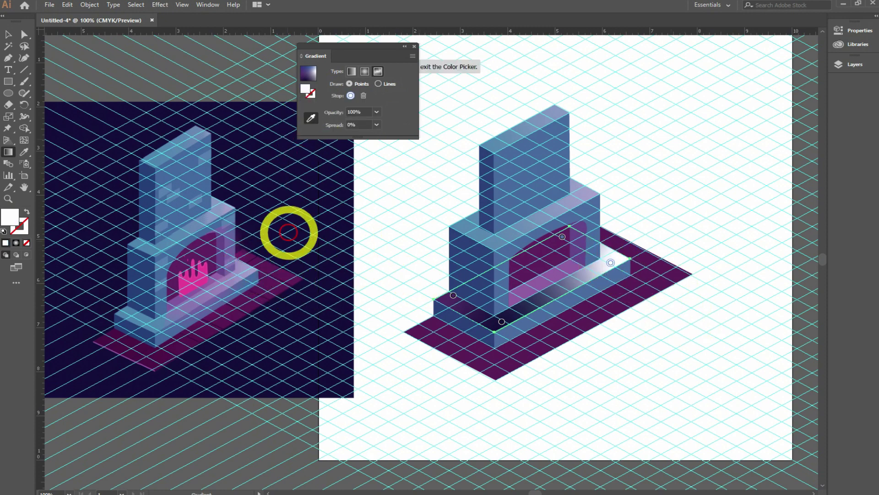
{"action": "left_click", "coordinate": [254, 270]}
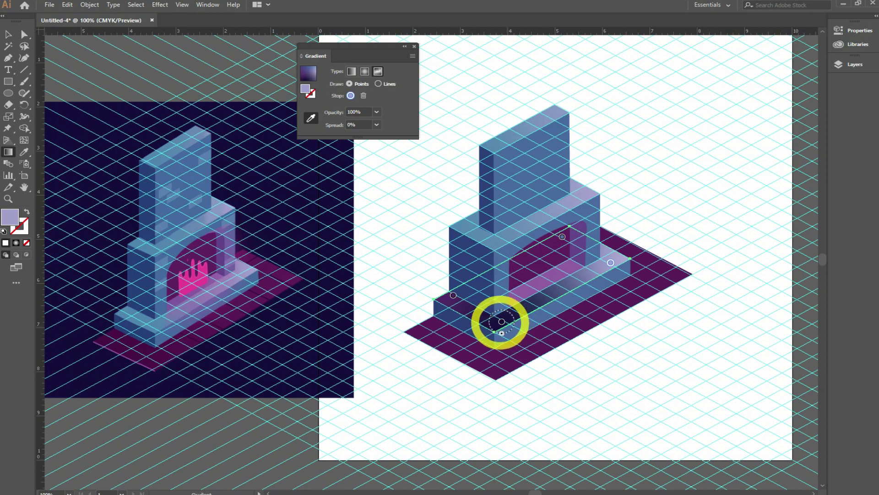
{"action": "left_click", "coordinate": [501, 322]}
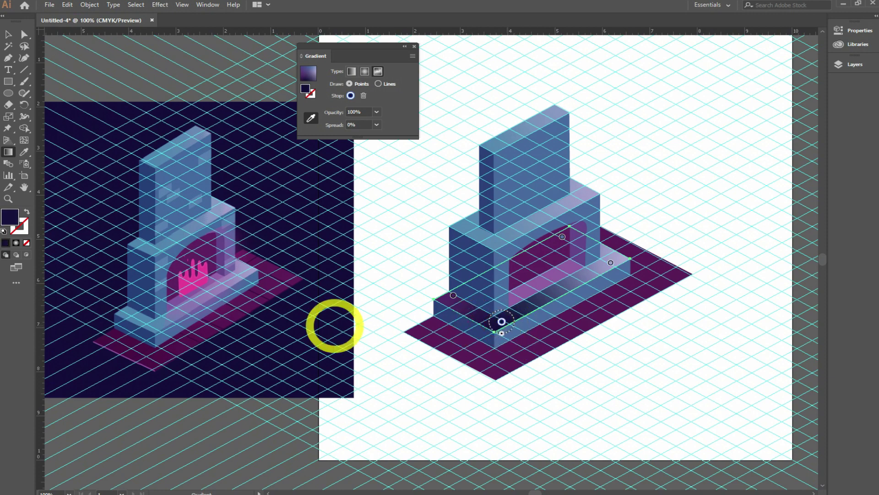
{"action": "left_click", "coordinate": [208, 297]}
{"action": "left_click", "coordinate": [453, 295]}
{"action": "left_click", "coordinate": [129, 310]}
{"action": "left_click", "coordinate": [453, 294]}
{"action": "left_click_drag", "start_coordinate": [454, 309], "coordinate": [519, 312]}
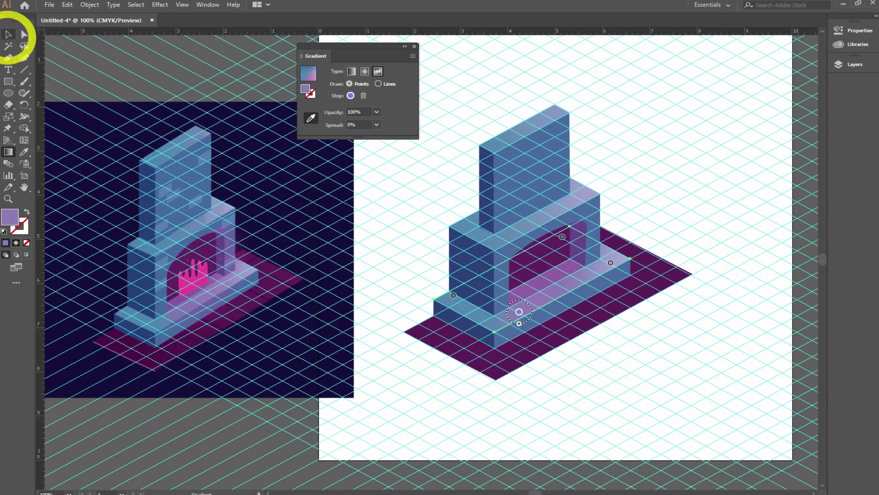
Give the firebox arch a freeform gradient with blue top-right and purple lower-right points
{"action": "left_click", "coordinate": [9, 34]}
{"action": "left_click", "coordinate": [572, 212]}
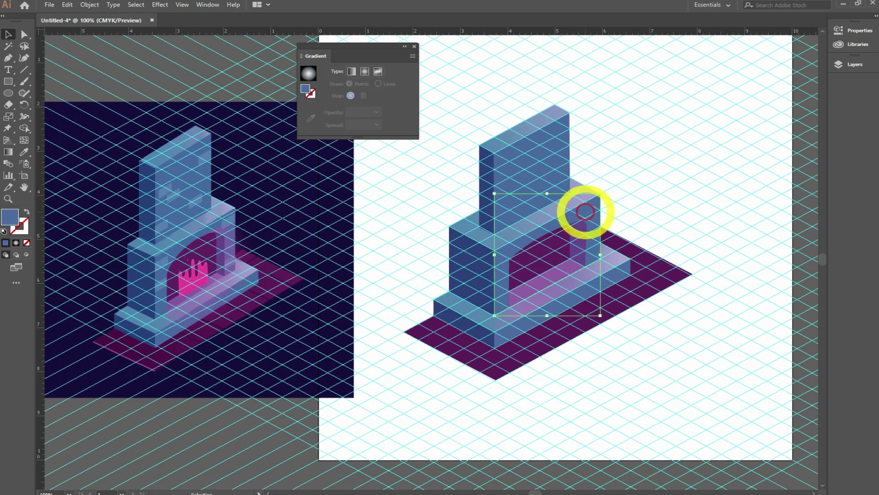
{"action": "left_click", "coordinate": [377, 71]}
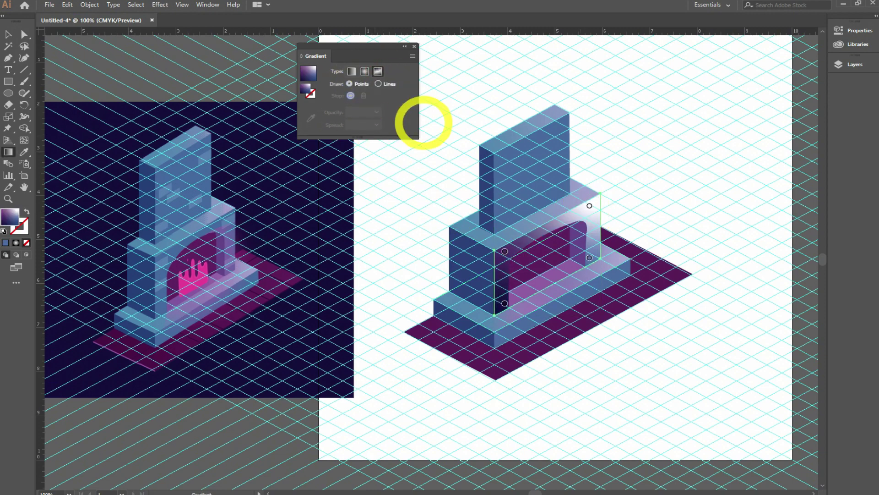
{"action": "left_click", "coordinate": [505, 303]}
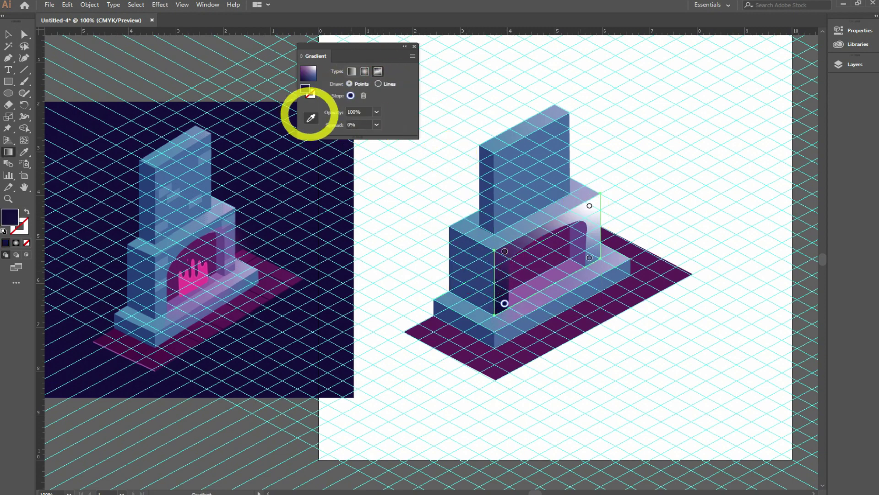
{"action": "left_click", "coordinate": [311, 118]}
{"action": "left_click", "coordinate": [503, 251]}
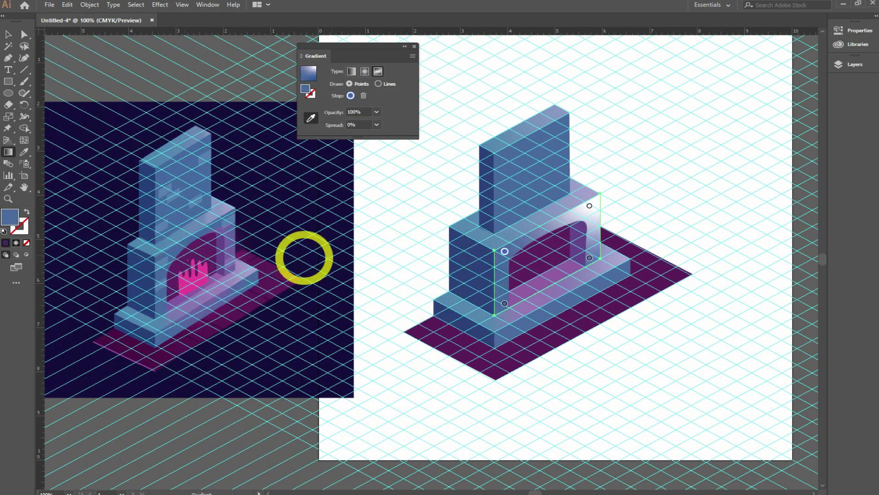
{"action": "left_click", "coordinate": [590, 205]}
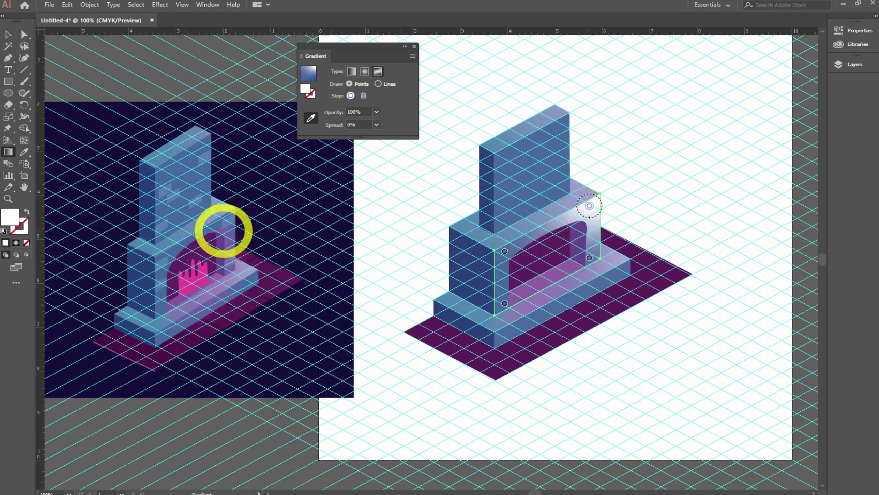
{"action": "left_click", "coordinate": [226, 229]}
{"action": "left_click", "coordinate": [589, 258]}
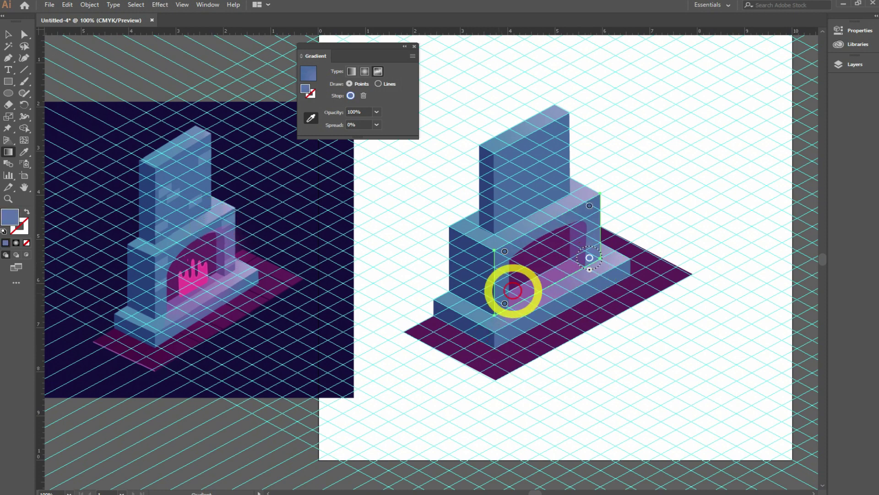
{"action": "left_click", "coordinate": [231, 268]}
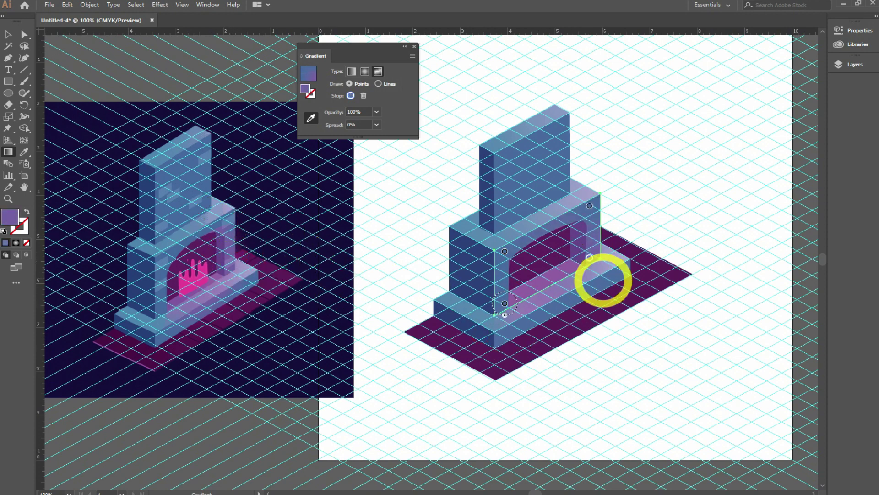
Drag the arch's upper-right shading point leftward, then return to the Selection tool
{"action": "left_click", "coordinate": [589, 209]}
{"action": "left_click", "coordinate": [599, 228]}
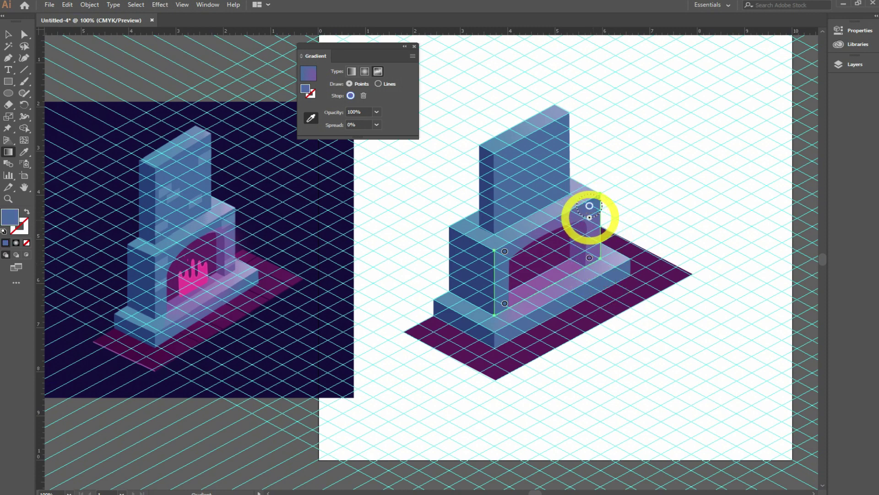
{"action": "left_click_drag", "start_coordinate": [590, 205], "coordinate": [558, 218]}
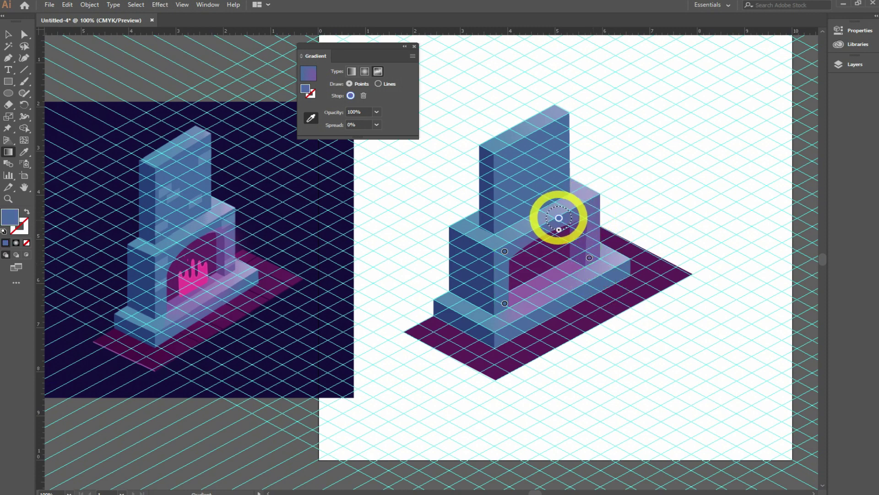
{"action": "left_click", "coordinate": [589, 258]}
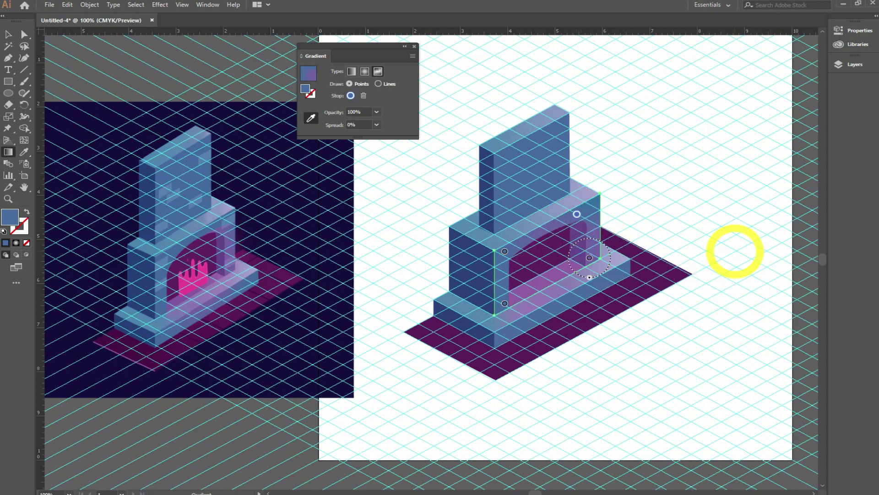
{"action": "left_click", "coordinate": [9, 35]}
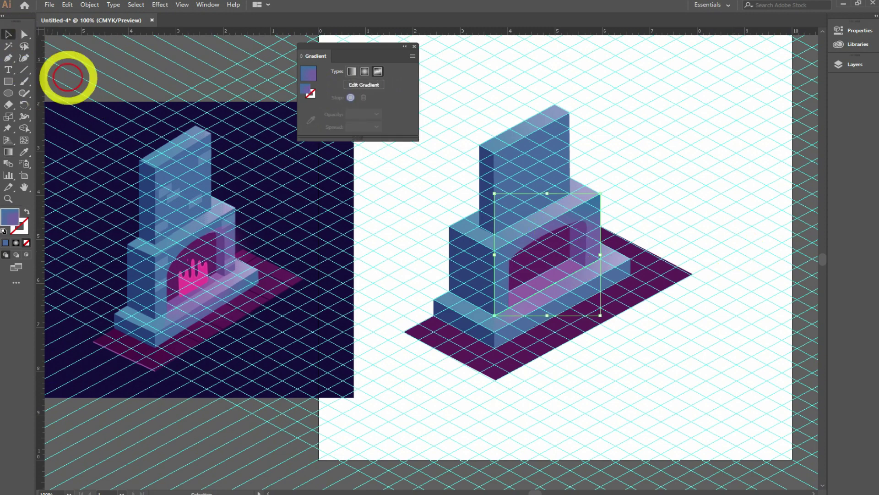
Direct-select the chimney's front face, apply a freeform gradient and sample blue into it
{"action": "left_click", "coordinate": [539, 158]}
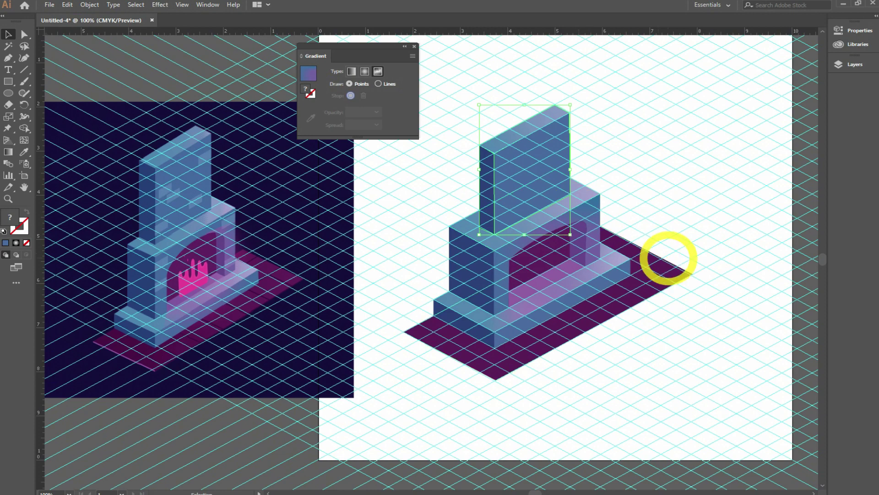
{"action": "left_click", "coordinate": [24, 34]}
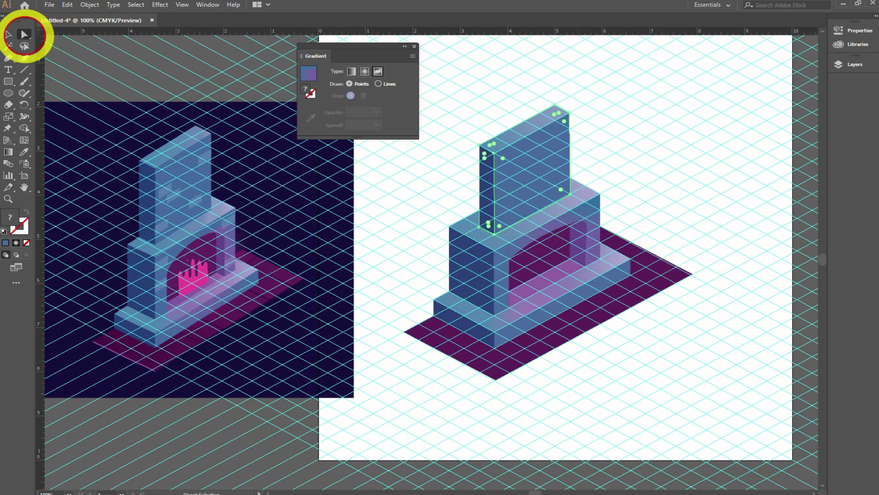
{"action": "left_click", "coordinate": [544, 167]}
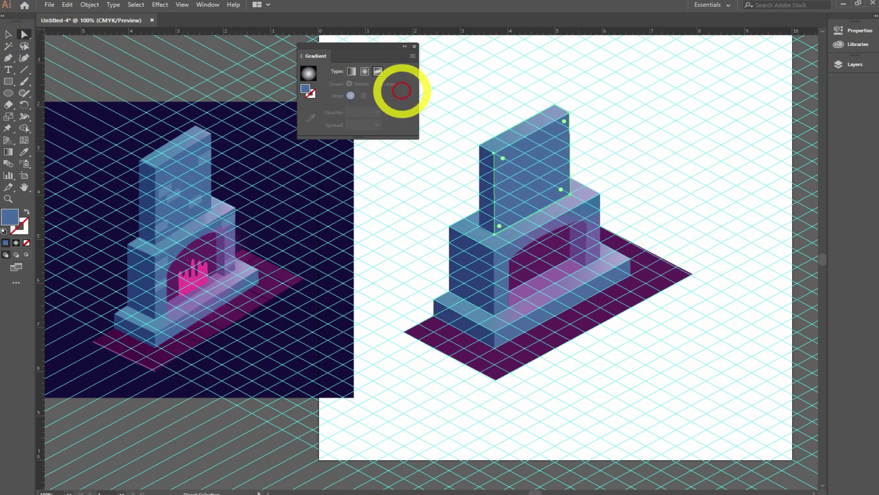
{"action": "left_click", "coordinate": [562, 125]}
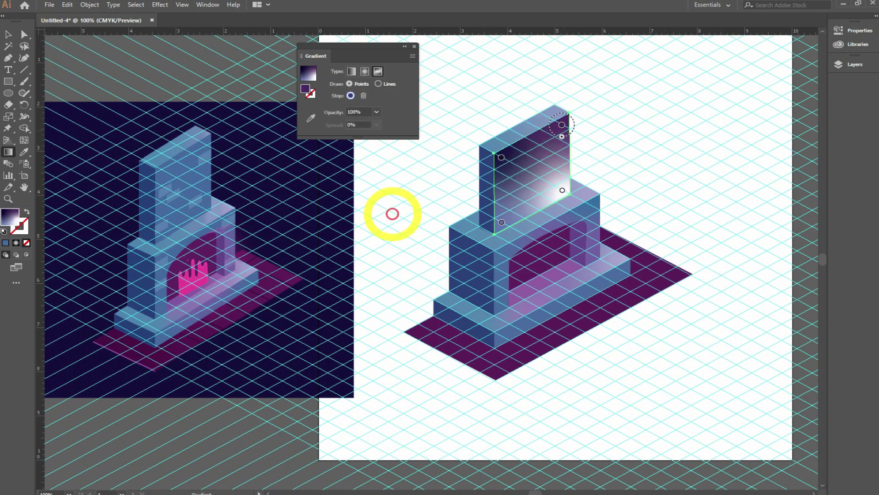
{"action": "left_click", "coordinate": [310, 118]}
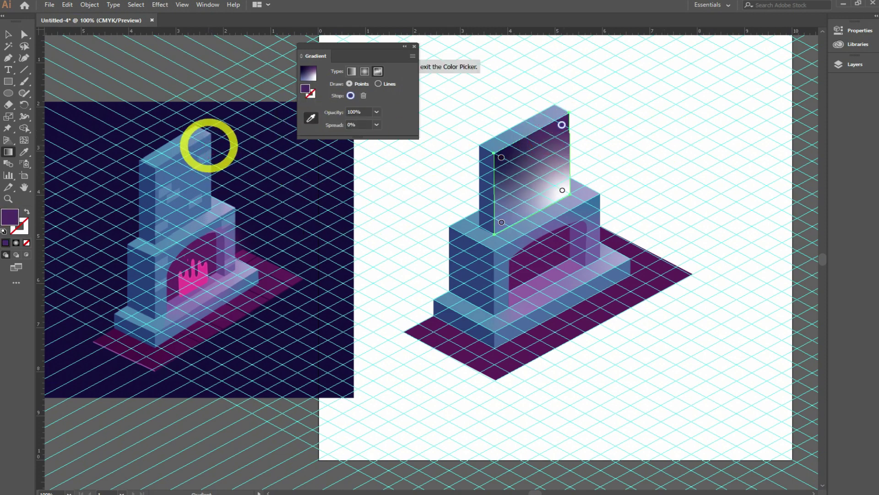
{"action": "left_click", "coordinate": [225, 141]}
Recolour the panel's top-left point lighter blue and its lower-left point darker blue
{"action": "left_click", "coordinate": [562, 190]}
{"action": "left_click", "coordinate": [209, 201]}
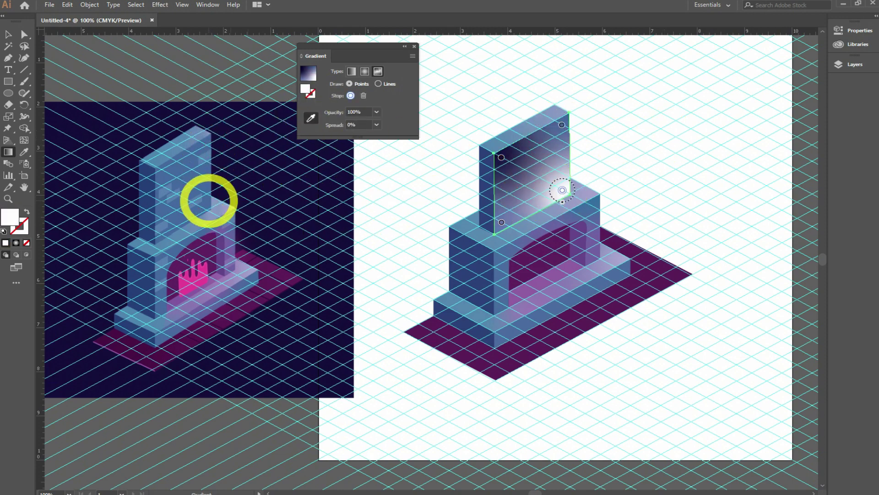
{"action": "left_click", "coordinate": [501, 158]}
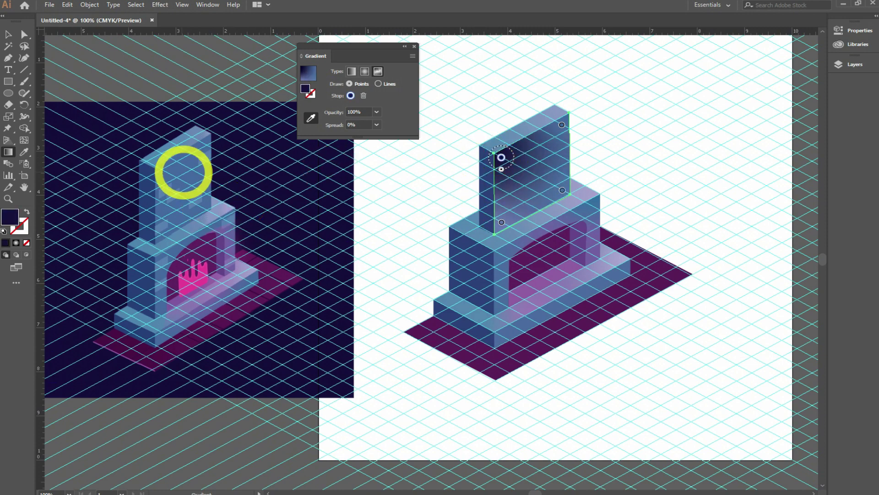
{"action": "left_click", "coordinate": [157, 173]}
{"action": "left_click", "coordinate": [501, 222]}
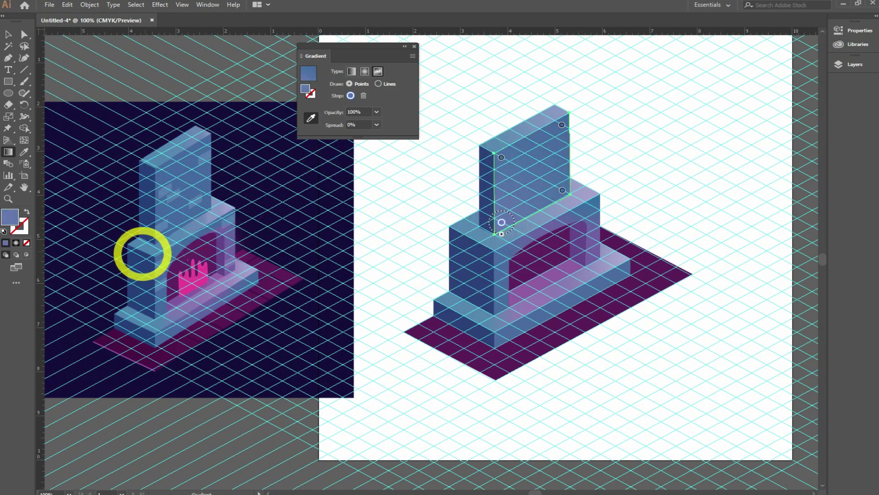
{"action": "left_click", "coordinate": [163, 239]}
{"action": "left_click", "coordinate": [563, 191]}
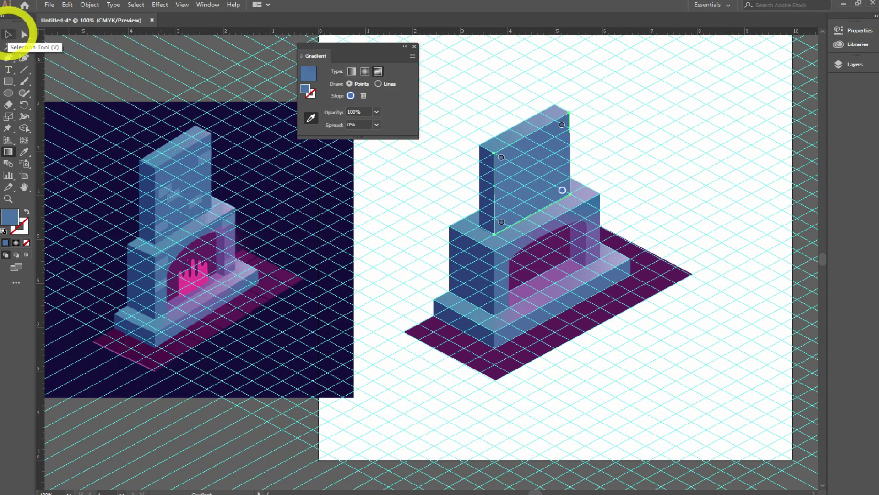
{"action": "left_click", "coordinate": [8, 35]}
Apply a freeform gradient to the firebox interior with three purple points sampled from the reference
{"action": "left_click", "coordinate": [554, 281]}
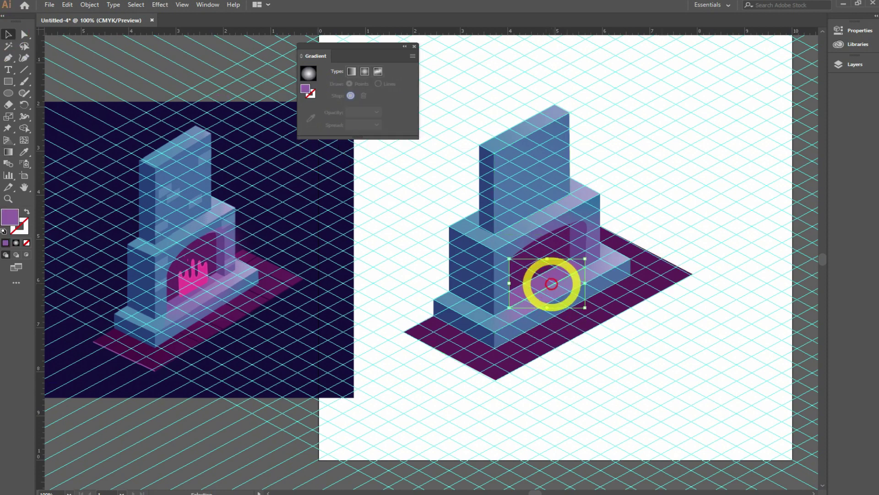
{"action": "left_click", "coordinate": [378, 71]}
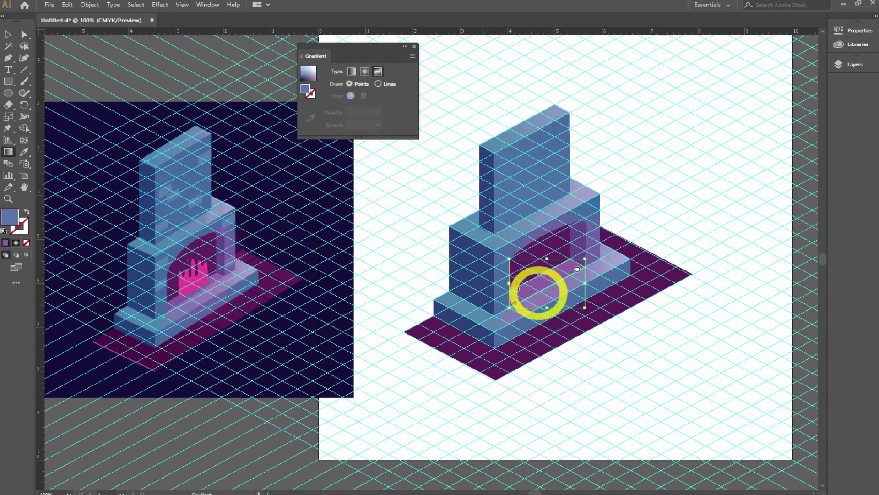
{"action": "left_click", "coordinate": [514, 299]}
{"action": "left_click", "coordinate": [310, 116]}
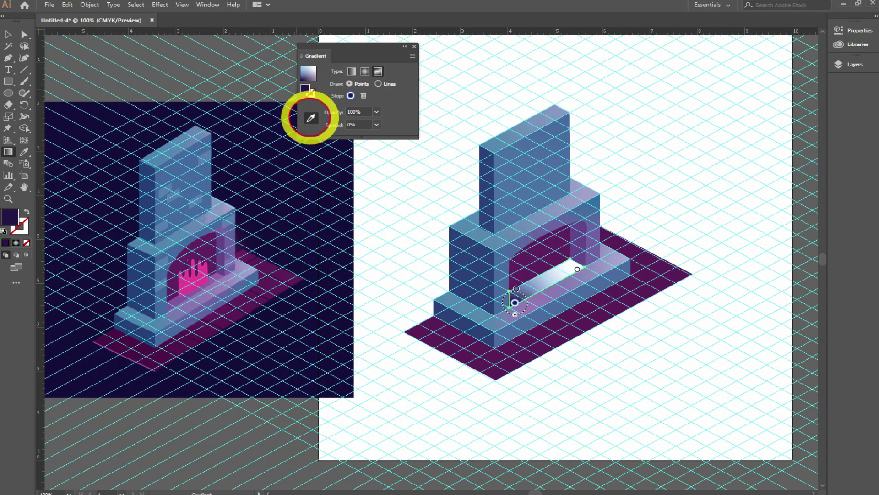
{"action": "left_click", "coordinate": [179, 308]}
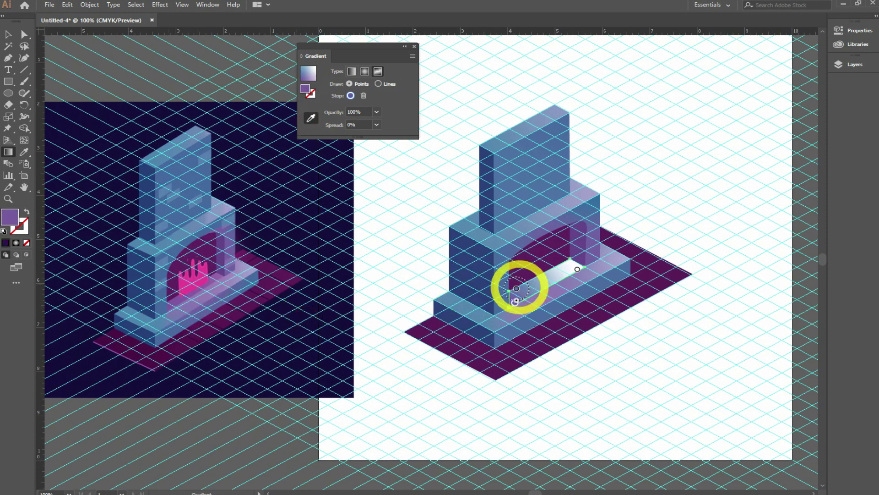
{"action": "left_click", "coordinate": [533, 280]}
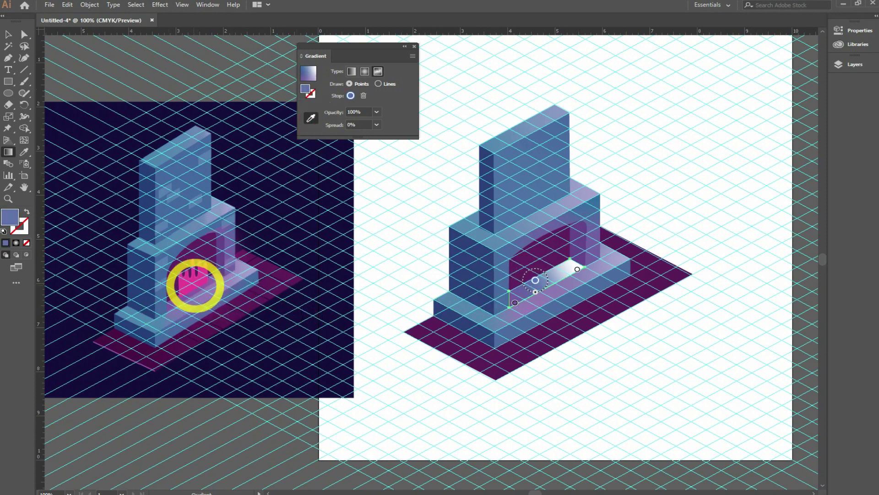
{"action": "left_click", "coordinate": [193, 295]}
{"action": "left_click", "coordinate": [577, 269]}
{"action": "left_click", "coordinate": [221, 270]}
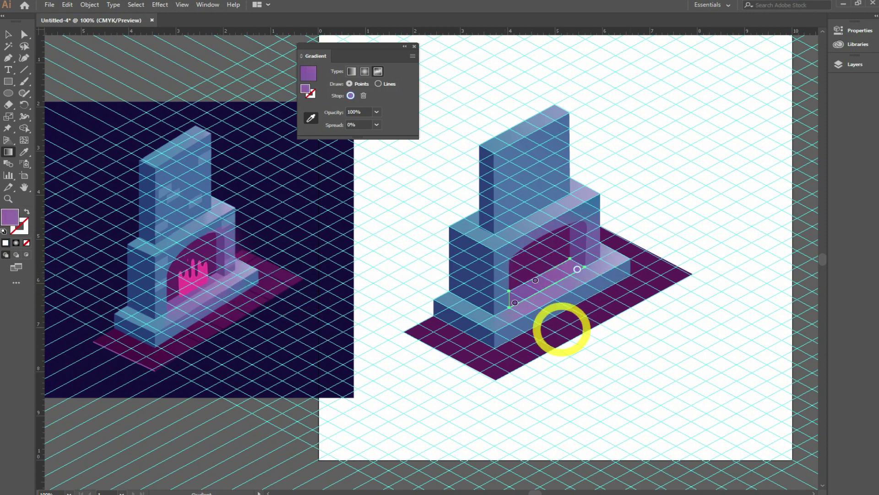
Move the front-left colour point up toward the firebox centre
{"action": "left_click", "coordinate": [518, 299]}
{"action": "left_click_drag", "start_coordinate": [519, 297], "coordinate": [536, 280]}
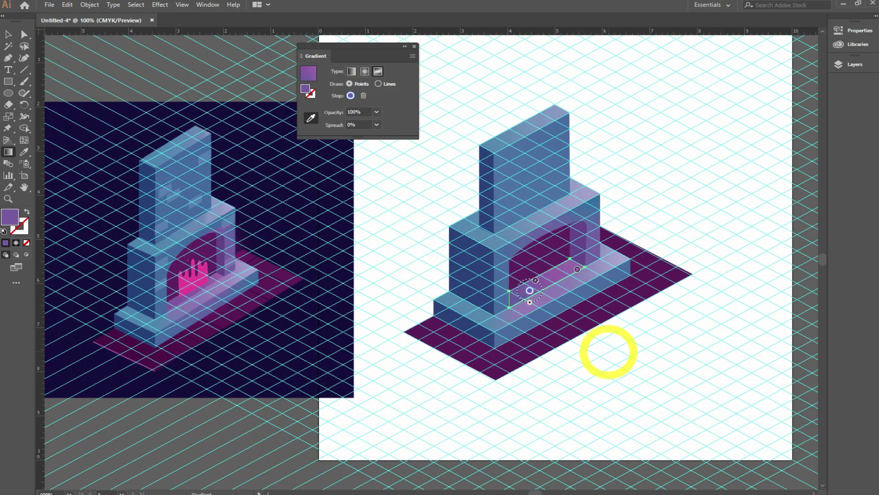
{"action": "mouse_move", "coordinate": [530, 291]}
{"action": "left_mouse_down"}
{"action": "mouse_move", "coordinate": [548, 276]}
{"action": "mouse_move", "coordinate": [548, 290]}
{"action": "left_mouse_up"}
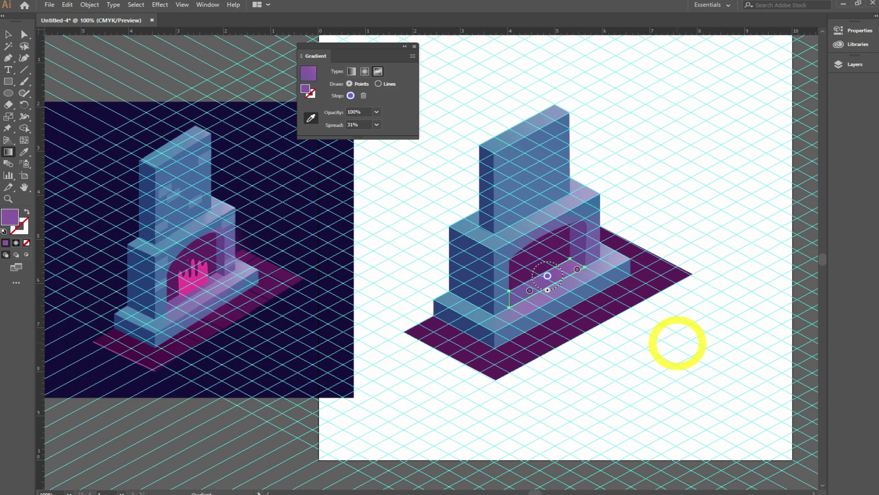
{"action": "left_click", "coordinate": [8, 34]}
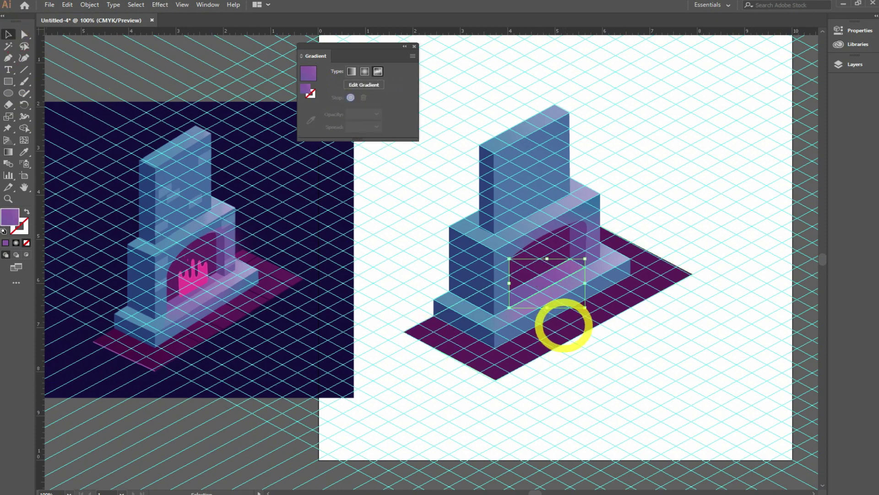
Give the front step a freeform gradient with blue and light-blue points sampled from the reference
{"action": "left_click", "coordinate": [550, 315]}
{"action": "left_click", "coordinate": [378, 71]}
{"action": "left_click_drag", "start_coordinate": [501, 337], "coordinate": [507, 326]}
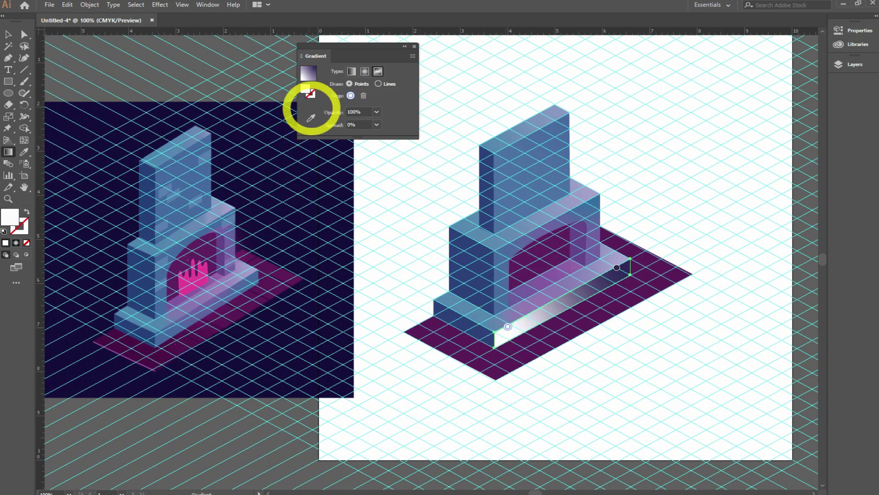
{"action": "left_click", "coordinate": [311, 118]}
{"action": "left_click", "coordinate": [159, 339]}
{"action": "left_click", "coordinate": [617, 268]}
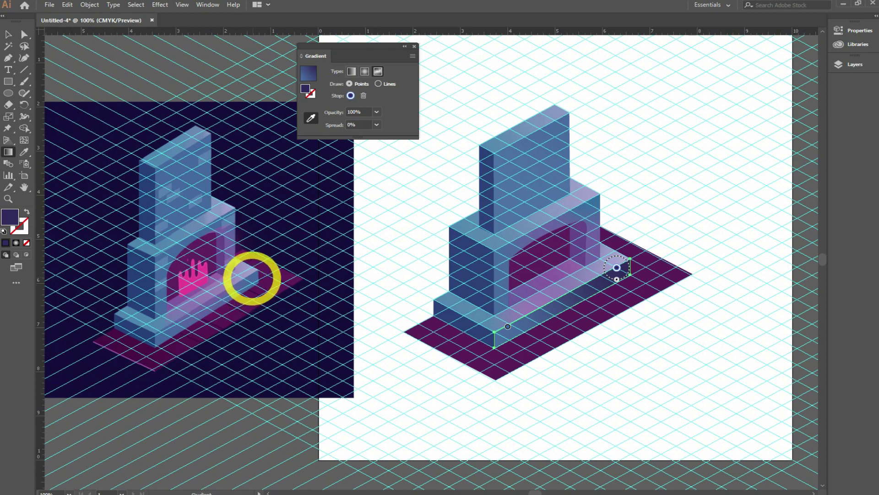
{"action": "left_click", "coordinate": [271, 287]}
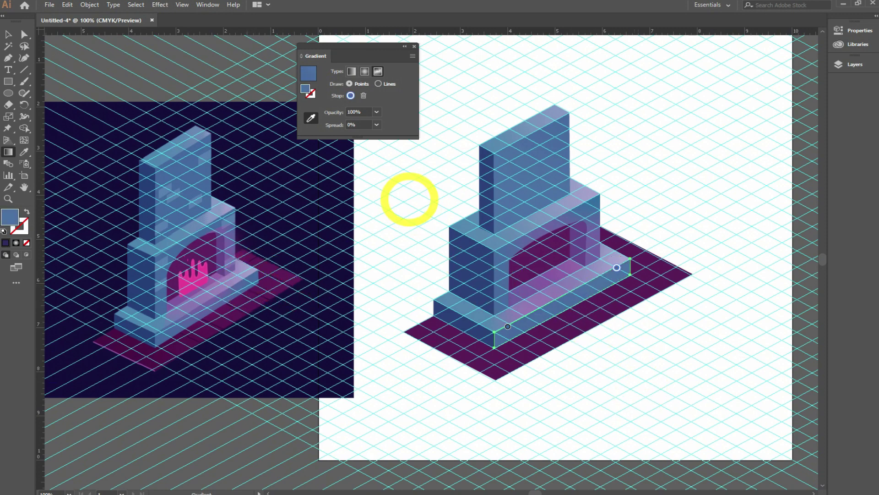
Sample purple from the reference into another front-step colour point
{"action": "left_click", "coordinate": [311, 118]}
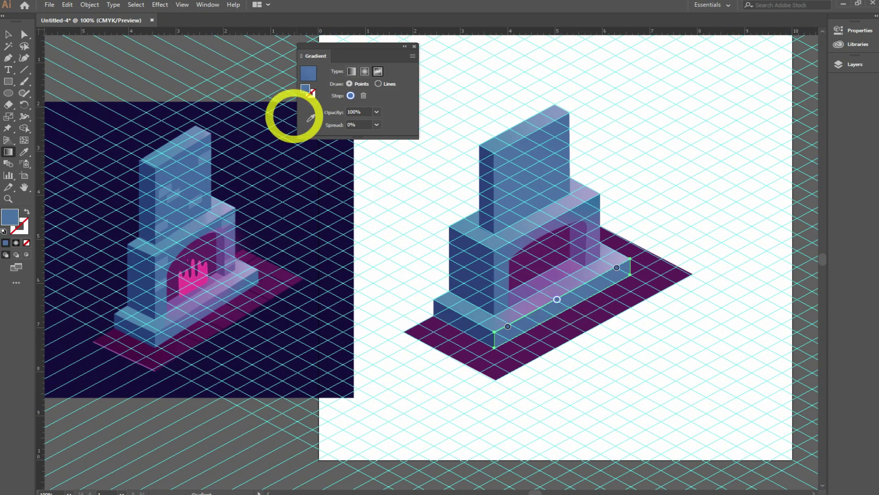
{"action": "left_click", "coordinate": [311, 117]}
{"action": "left_click", "coordinate": [210, 301]}
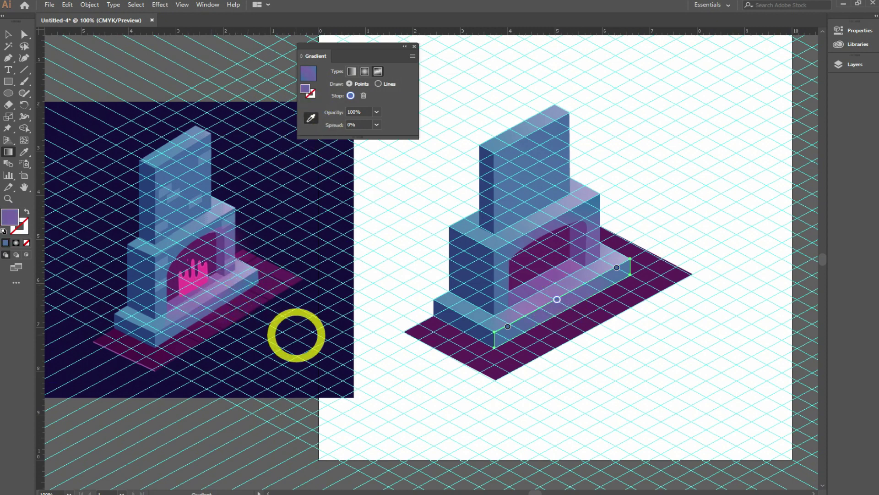
{"action": "left_click", "coordinate": [551, 295]}
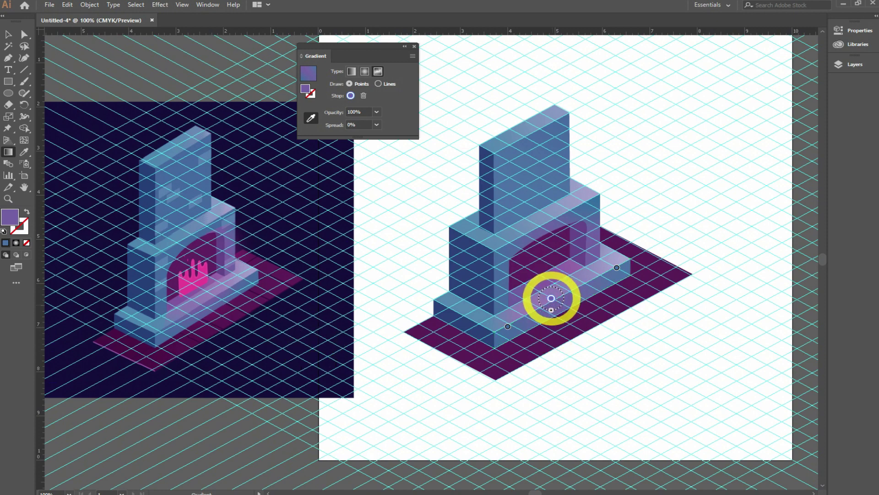
{"action": "left_click", "coordinate": [554, 306]}
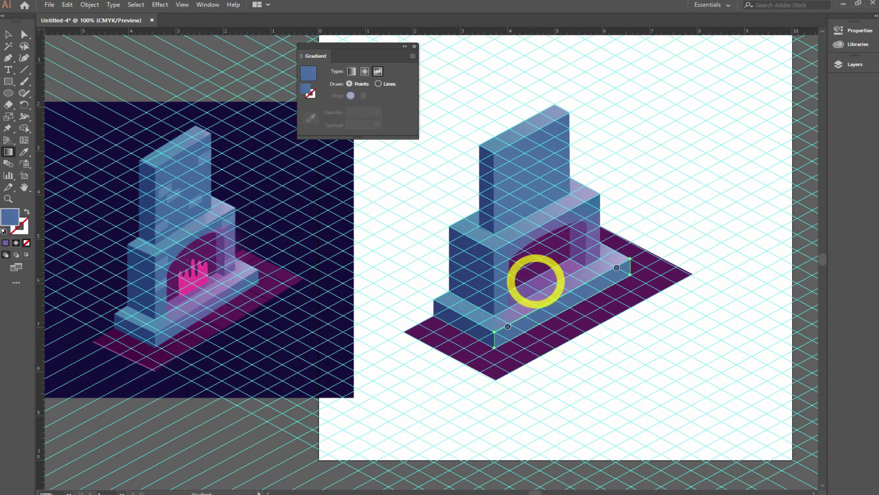
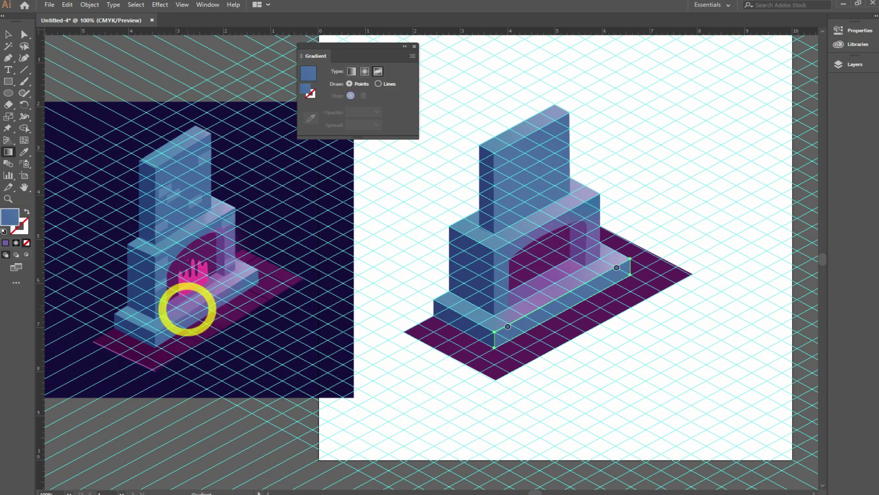
Add a purple stop sampled from the reference to the hearth gradient, at 80% opacity
{"action": "left_click", "coordinate": [24, 33]}
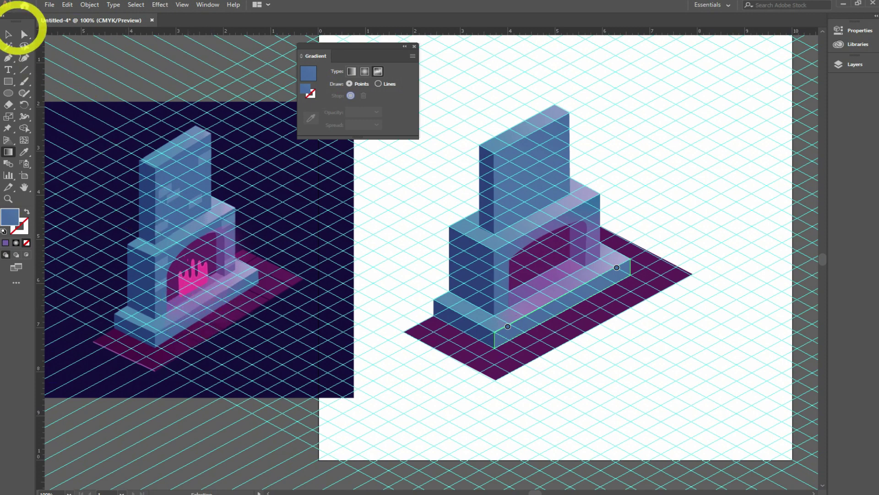
{"action": "left_click", "coordinate": [378, 71]}
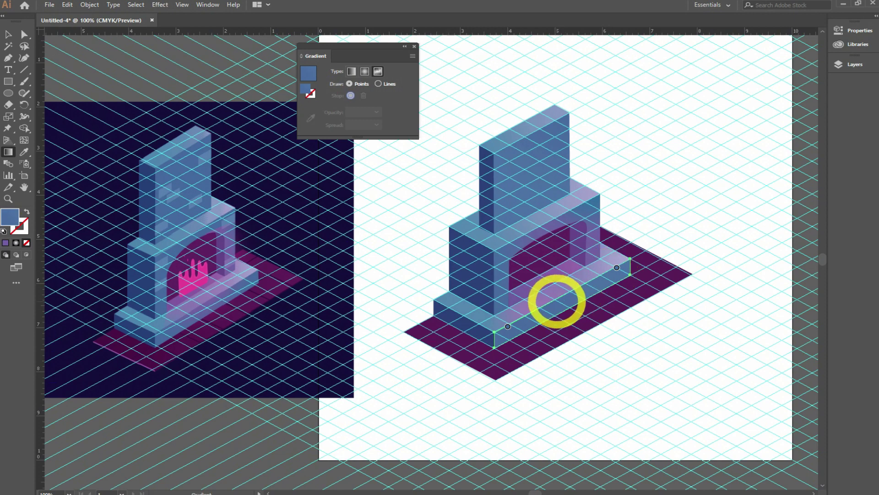
{"action": "left_click", "coordinate": [556, 303]}
{"action": "left_click", "coordinate": [311, 118]}
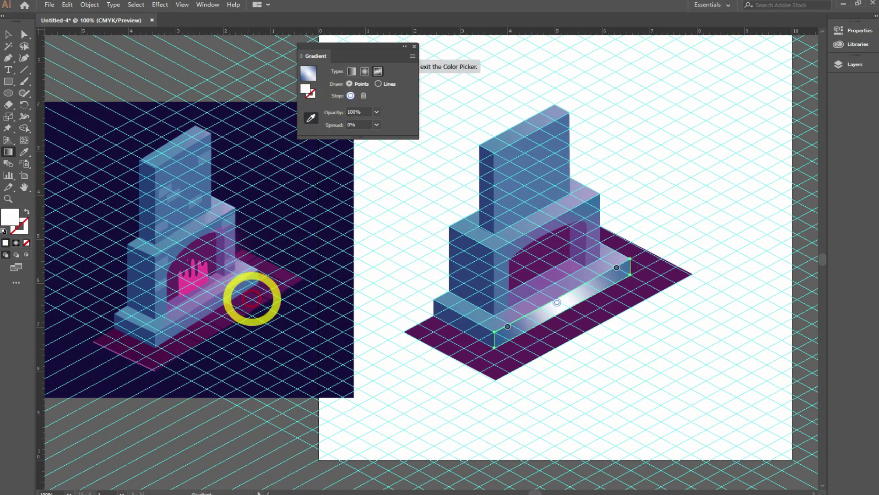
{"action": "left_click", "coordinate": [204, 306]}
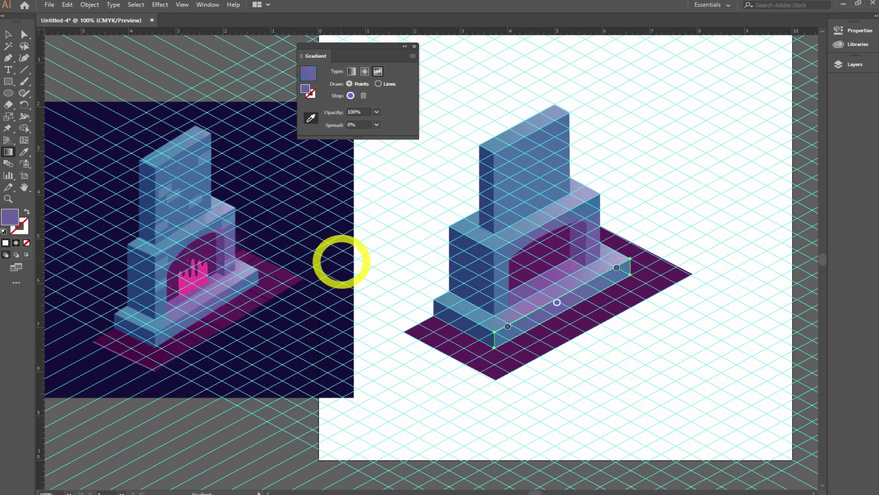
{"action": "left_click", "coordinate": [376, 112]}
{"action": "left_click", "coordinate": [395, 210]}
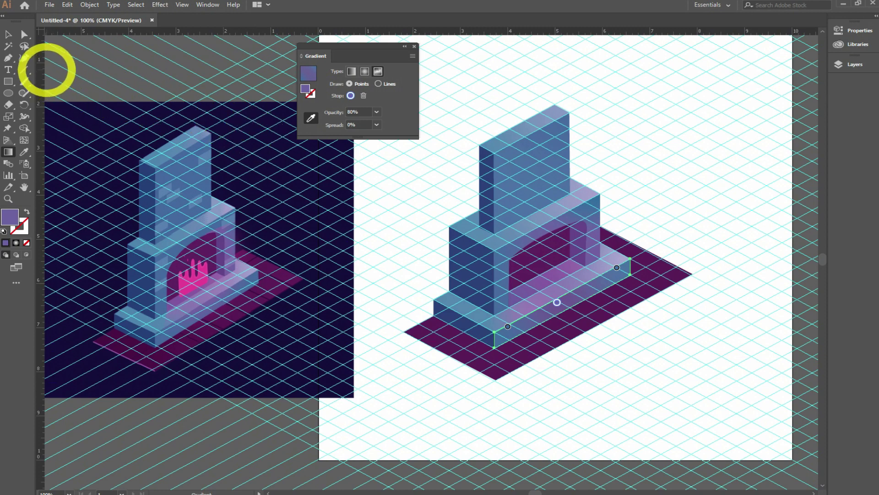
{"action": "left_click", "coordinate": [8, 34]}
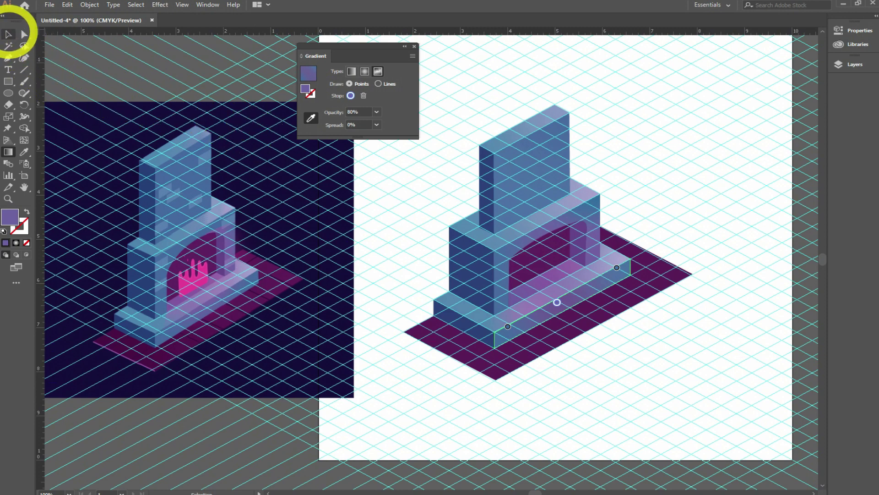
Try a small shape at the chimney's edge, then zoom in on the chimney face
{"action": "left_click", "coordinate": [479, 85]}
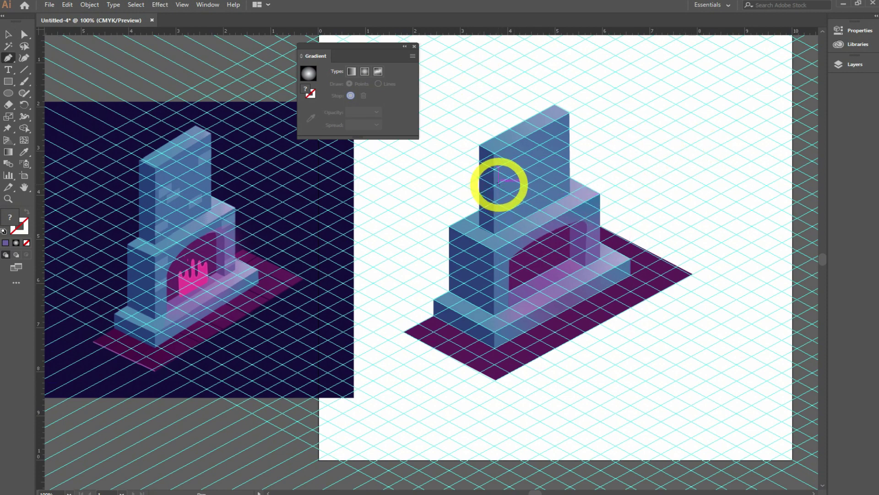
{"action": "left_click", "coordinate": [498, 183]}
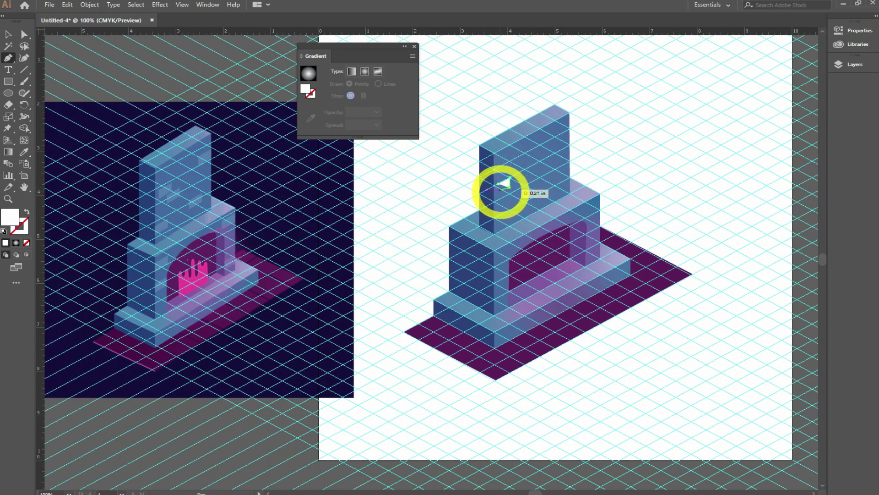
{"action": "left_click", "coordinate": [499, 184]}
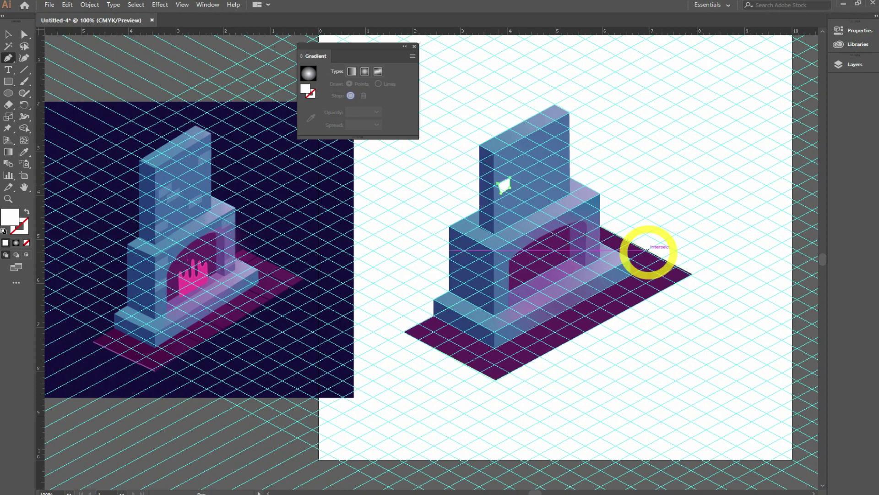
{"action": "key", "text": "ctrl+minus"}
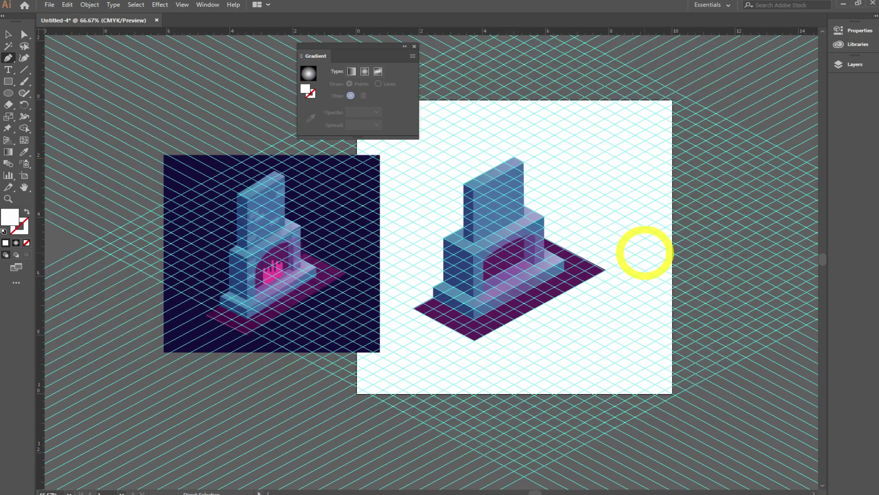
{"action": "key", "text": "ctrl+plus"}
{"action": "key", "text": "ctrl+plus"}
{"action": "key", "text": "ctrl+plus"}
{"action": "mouse_move", "coordinate": [657, 147]}
{"action": "left_mouse_down"}
{"action": "mouse_move", "coordinate": [558, 259]}
{"action": "mouse_move", "coordinate": [492, 296]}
{"action": "left_mouse_up"}
Draw a four-cornered white parallelogram on the chimney's front face
{"action": "left_click", "coordinate": [426, 236]}
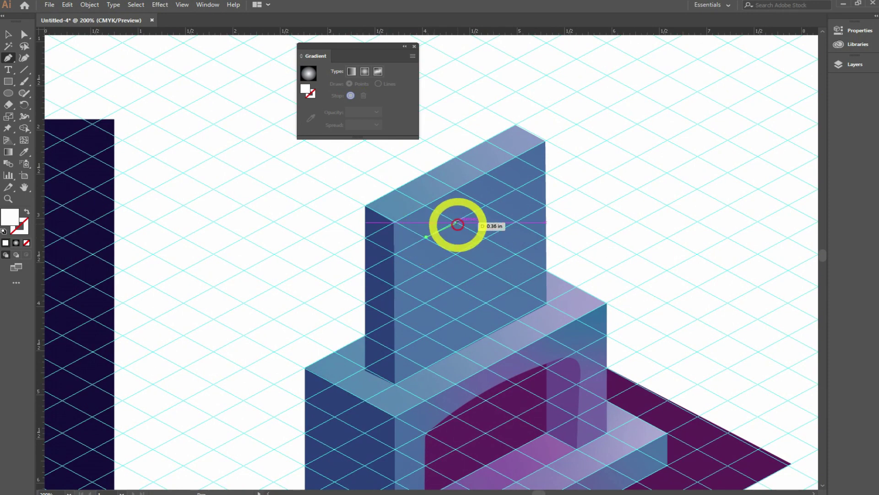
{"action": "left_click", "coordinate": [456, 222]}
{"action": "left_click", "coordinate": [456, 253]}
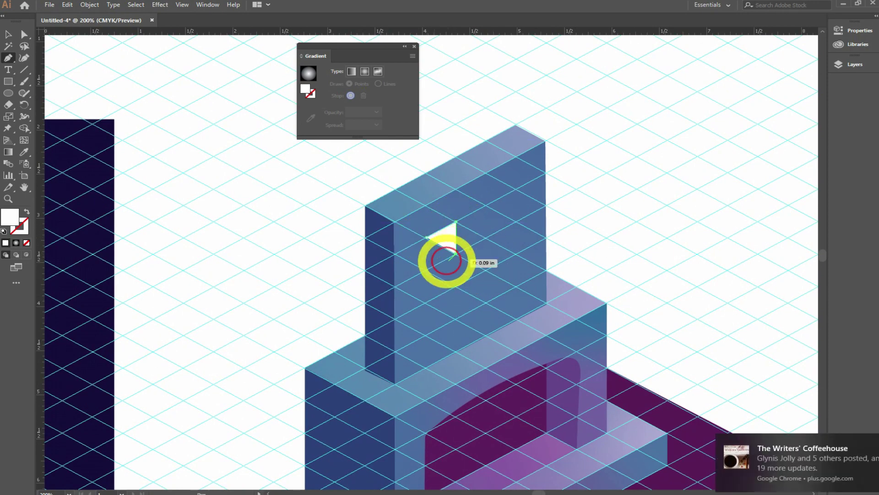
{"action": "left_click", "coordinate": [425, 269]}
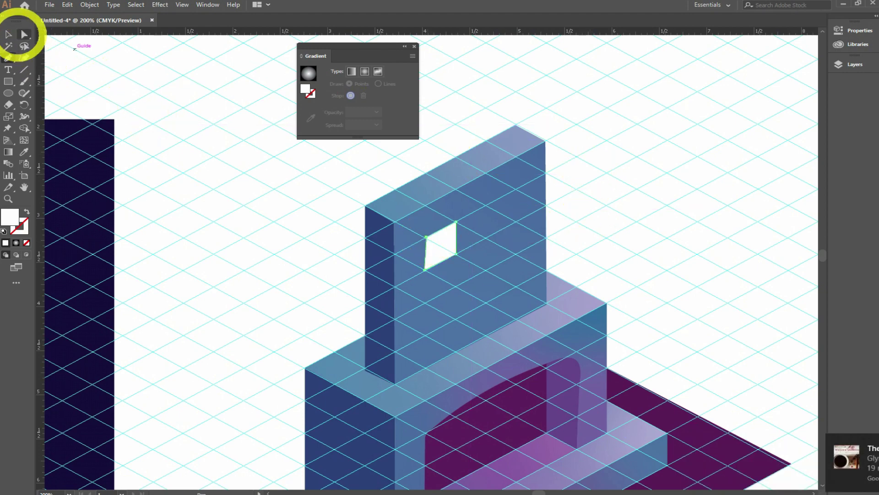
{"action": "left_click", "coordinate": [7, 34]}
{"action": "left_click", "coordinate": [272, 213]}
{"action": "left_click_drag", "start_coordinate": [271, 213], "coordinate": [471, 186]}
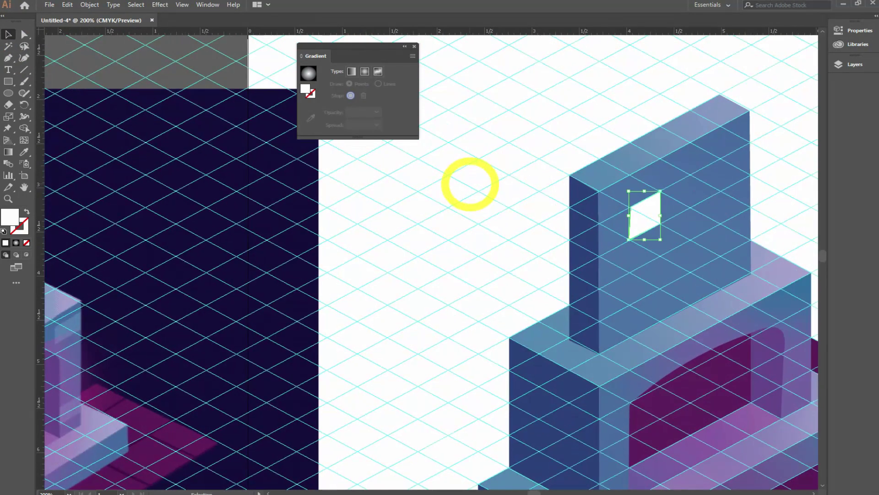
Shrink the white parallelogram and fill it with blue sampled from the reference
{"action": "left_click", "coordinate": [665, 192]}
{"action": "left_click_drag", "start_coordinate": [661, 191], "coordinate": [647, 208]}
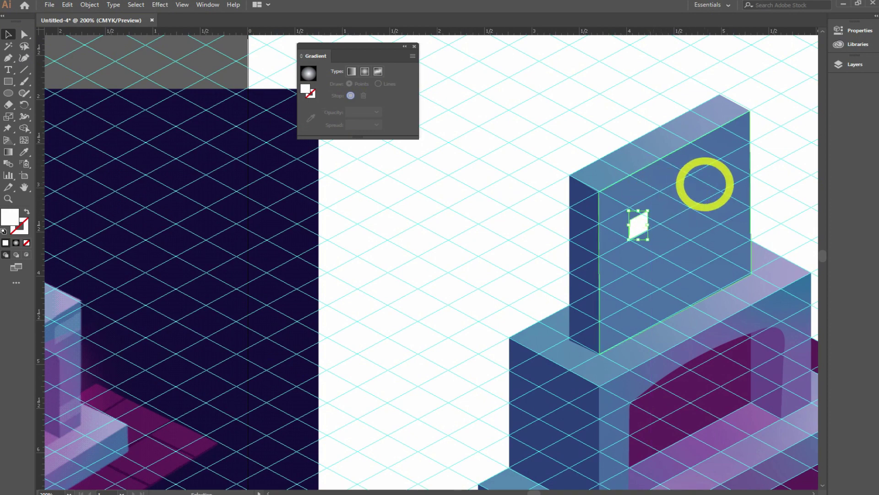
{"action": "key", "text": "ctrl+minus"}
{"action": "left_click_drag", "start_coordinate": [267, 266], "coordinate": [475, 199]}
{"action": "key", "text": "i"}
{"action": "left_click", "coordinate": [184, 183]}
Reposition the small blue patch to the left side of the chimney face
{"action": "left_click", "coordinate": [7, 34]}
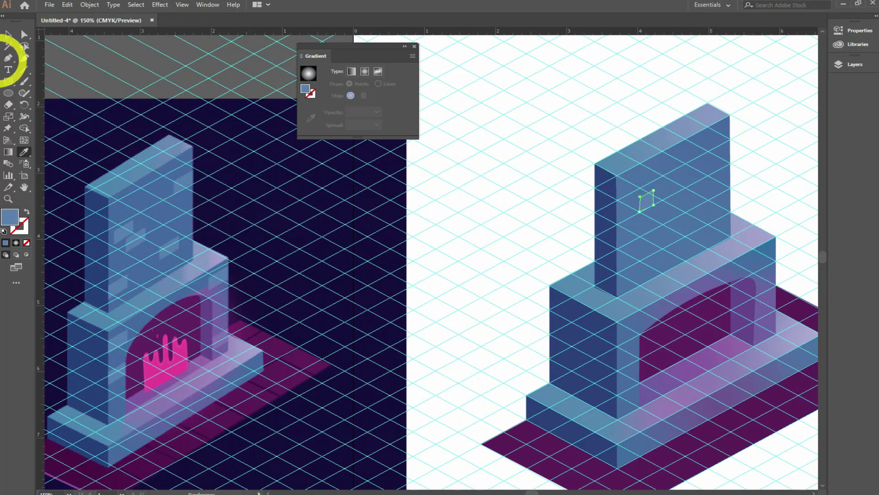
{"action": "left_click_drag", "start_coordinate": [647, 200], "coordinate": [717, 158]}
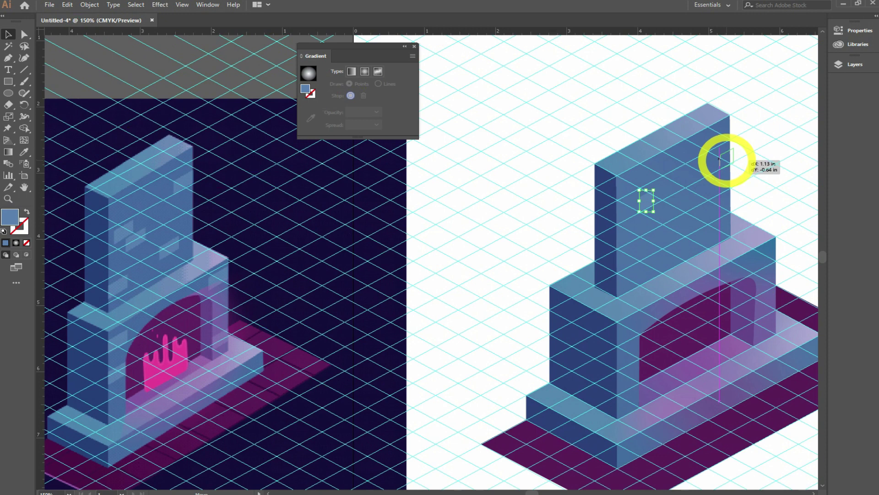
{"action": "left_click_drag", "start_coordinate": [722, 158], "coordinate": [721, 155]}
{"action": "left_click", "coordinate": [786, 166]}
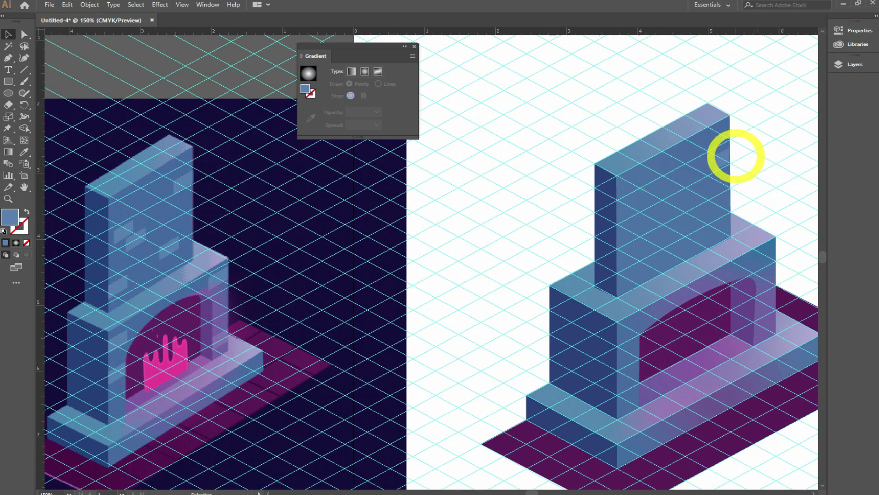
{"action": "left_click_drag", "start_coordinate": [722, 157], "coordinate": [640, 210]}
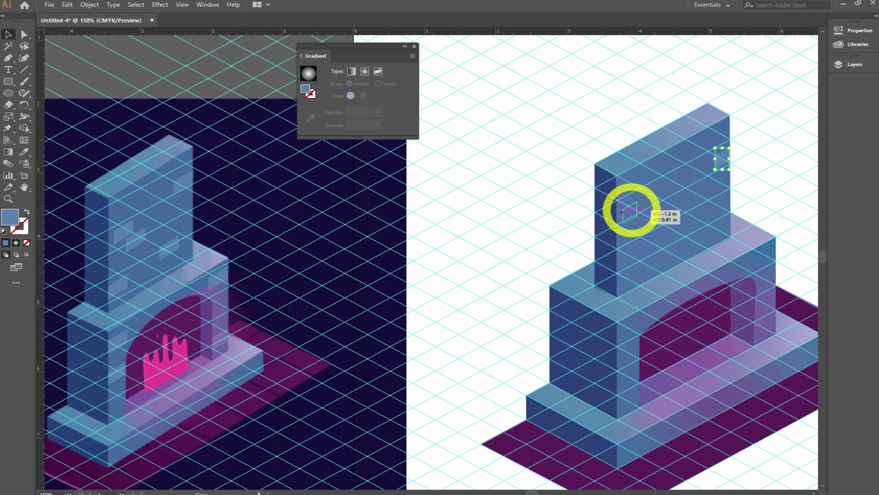
{"action": "mouse_move", "coordinate": [631, 216]}
{"action": "left_mouse_down"}
{"action": "mouse_move", "coordinate": [690, 213]}
{"action": "mouse_move", "coordinate": [630, 275]}
{"action": "left_mouse_up"}
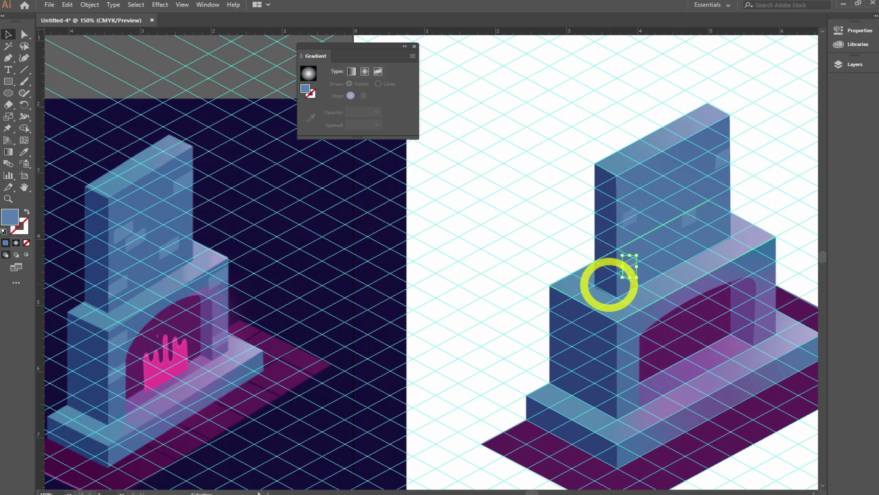
Duplicate the blue patch down onto the left pillar and onto the right pillar
{"action": "scroll", "coordinate": [571, 215], "scroll_direction": "down", "scroll_amount": 3}
{"action": "left_click_drag", "start_coordinate": [598, 208], "coordinate": [599, 291]}
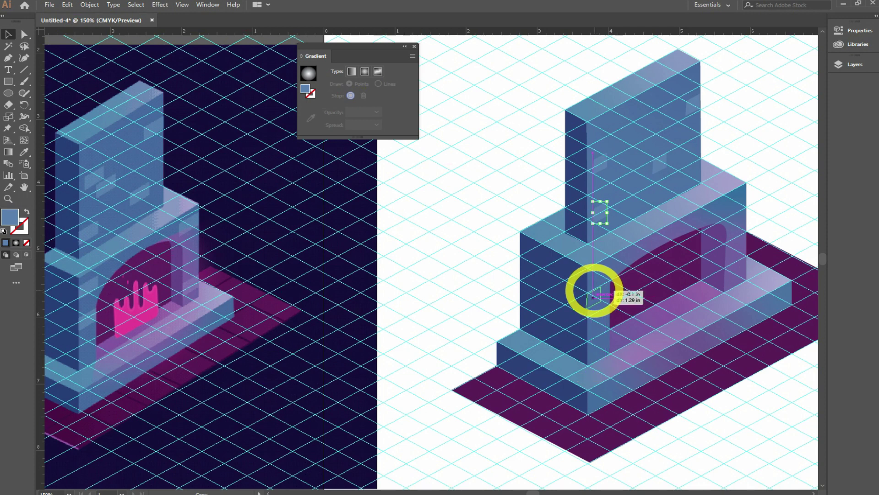
{"action": "left_click_drag", "start_coordinate": [588, 297], "coordinate": [727, 201]}
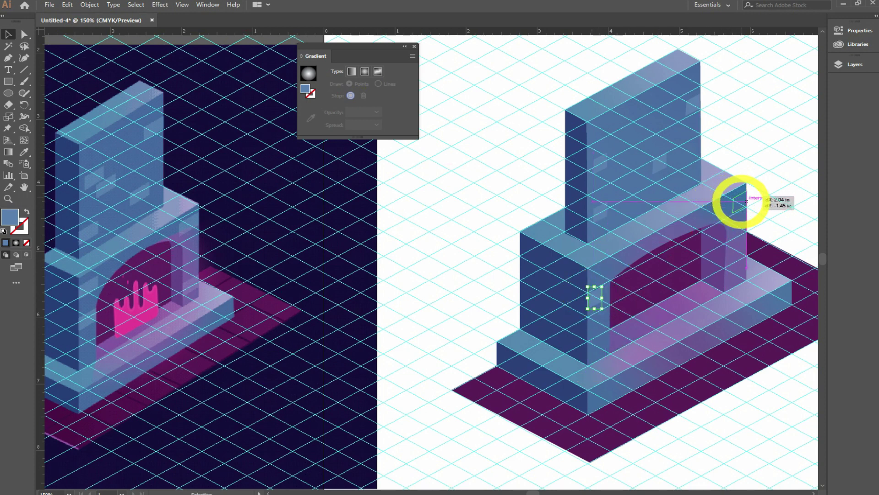
{"action": "left_click_drag", "start_coordinate": [739, 200], "coordinate": [742, 274]}
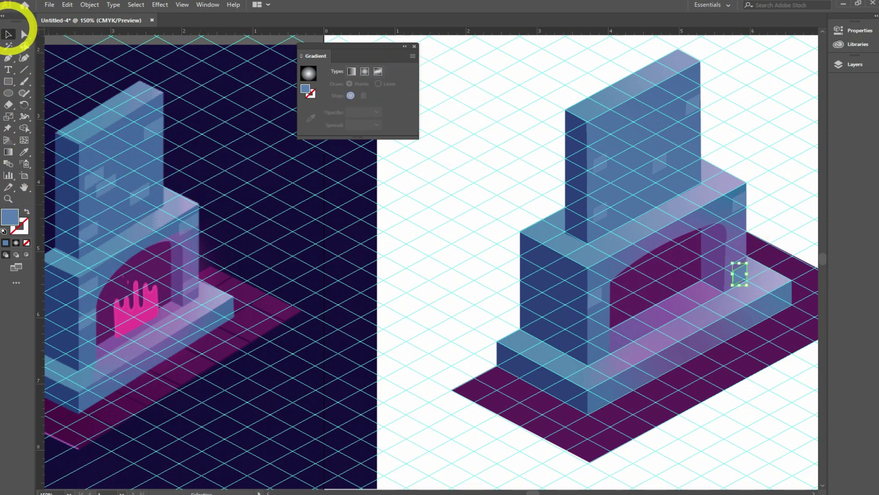
Set one blue patch to 50% opacity and a second patch to 61%
{"action": "left_click", "coordinate": [855, 30]}
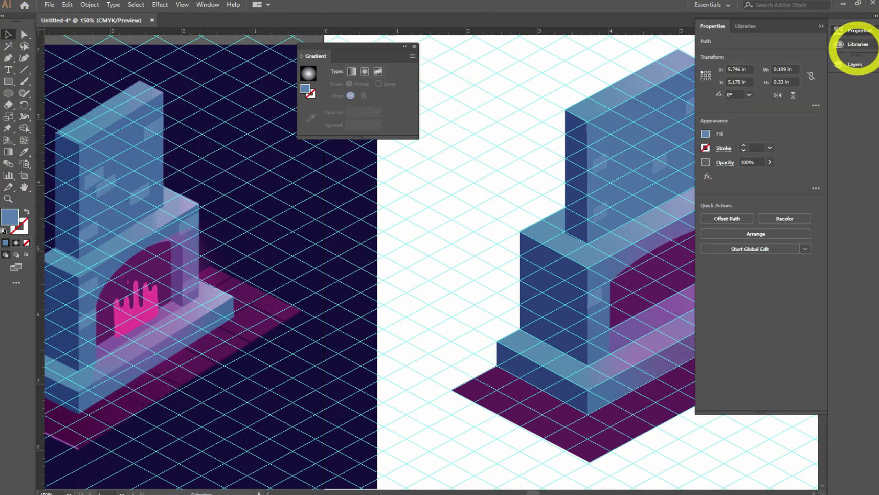
{"action": "left_click", "coordinate": [769, 162]}
{"action": "left_click_drag", "start_coordinate": [768, 173], "coordinate": [750, 173]}
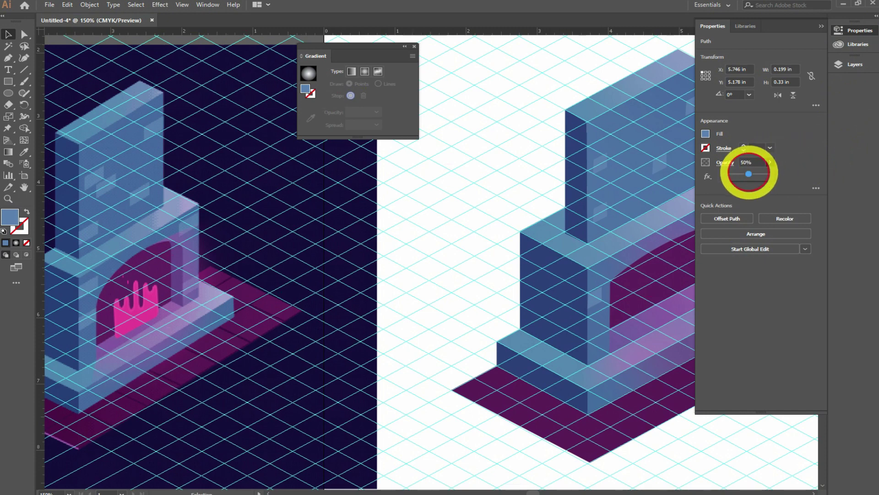
{"action": "left_click", "coordinate": [520, 144]}
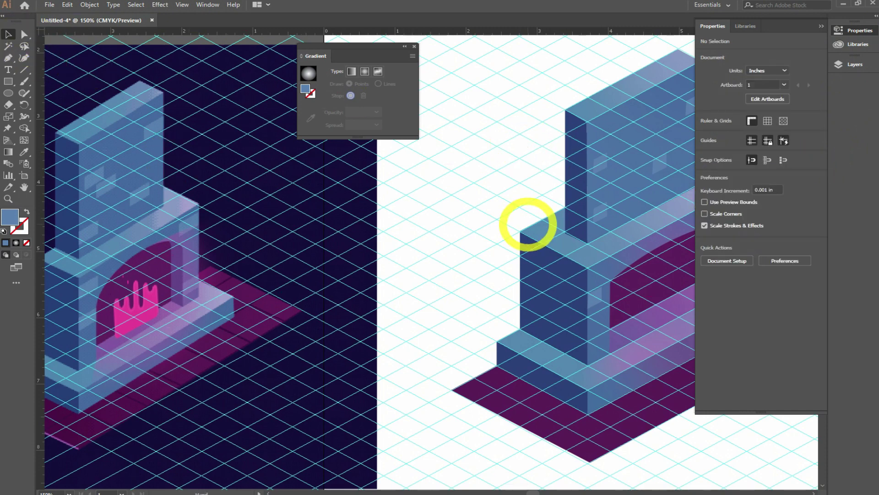
{"action": "left_click_drag", "start_coordinate": [530, 210], "coordinate": [369, 232]}
{"action": "left_click", "coordinate": [431, 295]}
{"action": "left_click", "coordinate": [770, 162]}
{"action": "left_click_drag", "start_coordinate": [769, 174], "coordinate": [753, 174]}
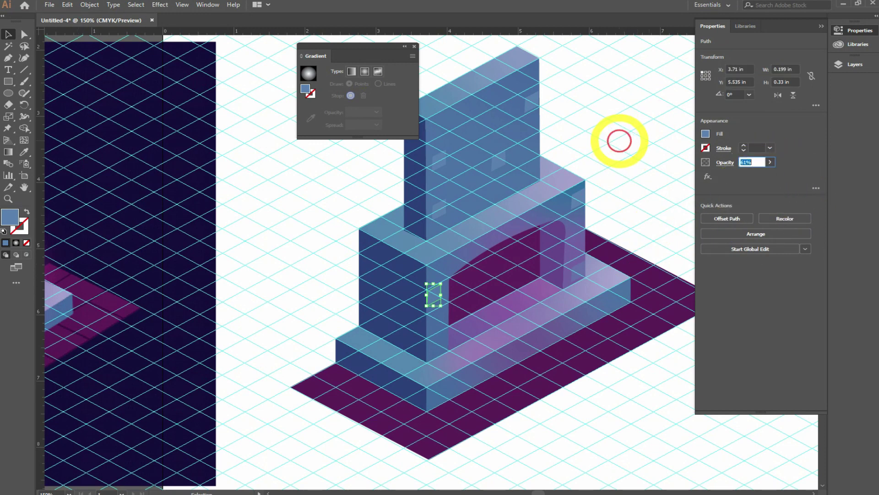
Set a third blue patch's opacity to 69%
{"action": "left_click", "coordinate": [577, 198]}
{"action": "left_click", "coordinate": [770, 162]}
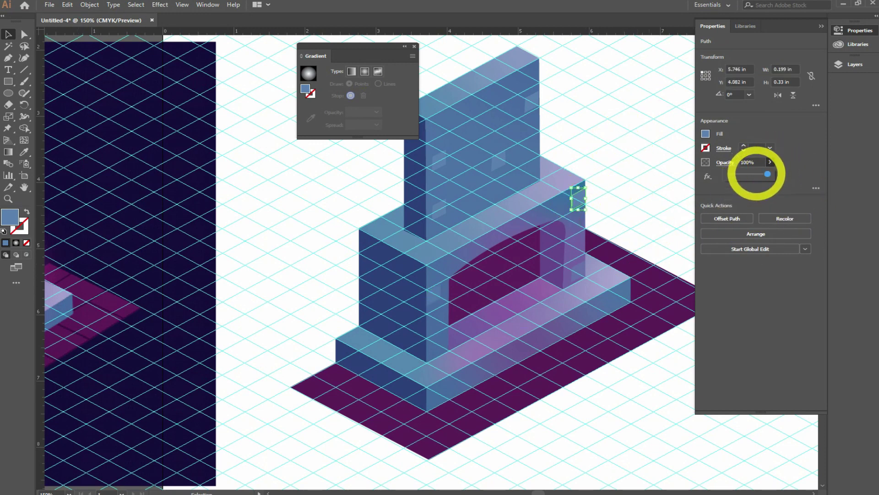
{"action": "left_click_drag", "start_coordinate": [371, 281], "coordinate": [414, 240]}
{"action": "type", "text": "69"}
{"action": "key", "text": "Return"}
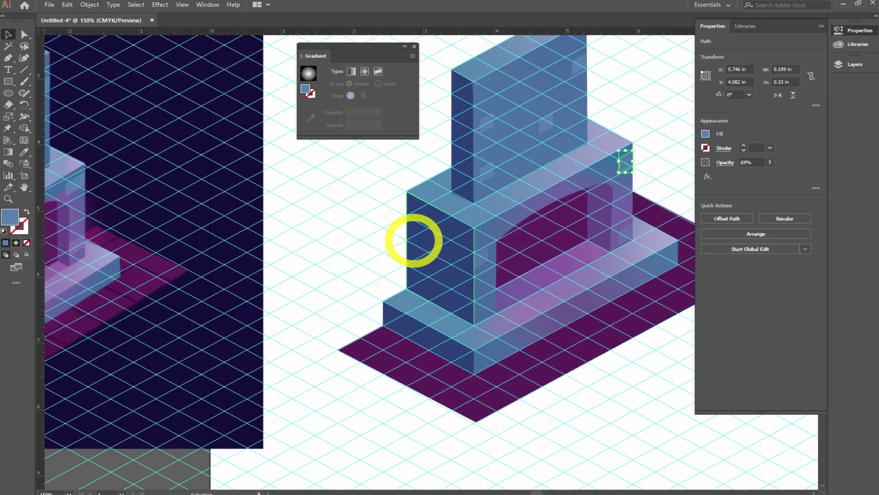
{"action": "key", "text": "ctrl+1"}
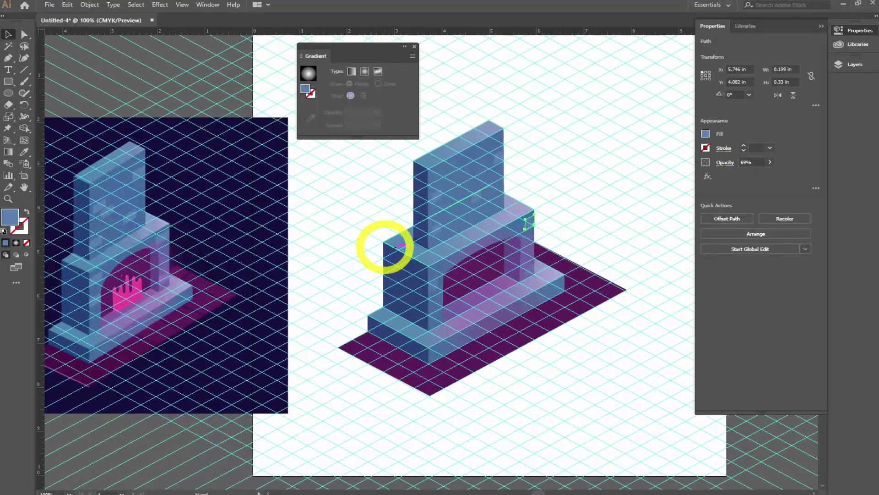
Outline a four-sided panel inside the fireplace opening with the Pen tool
{"action": "left_click", "coordinate": [7, 57]}
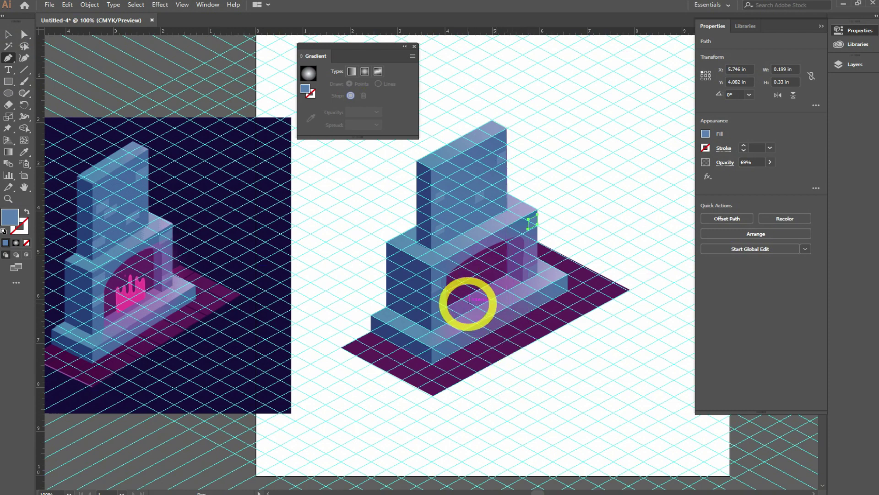
{"action": "left_click", "coordinate": [462, 298]}
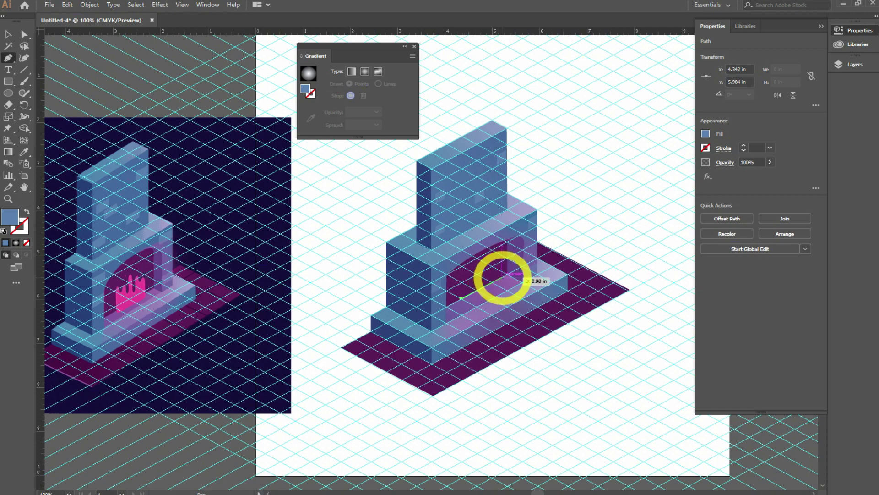
{"action": "left_click", "coordinate": [492, 281]}
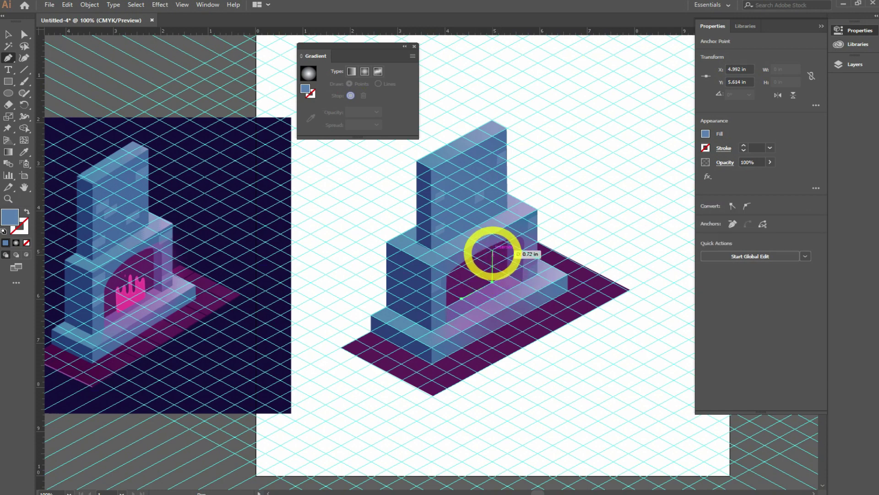
{"action": "left_click", "coordinate": [491, 250]}
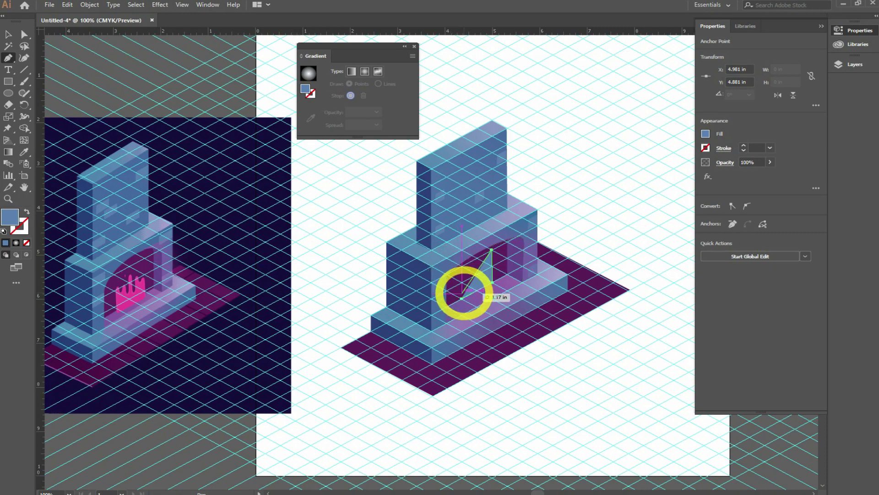
{"action": "left_click", "coordinate": [461, 266]}
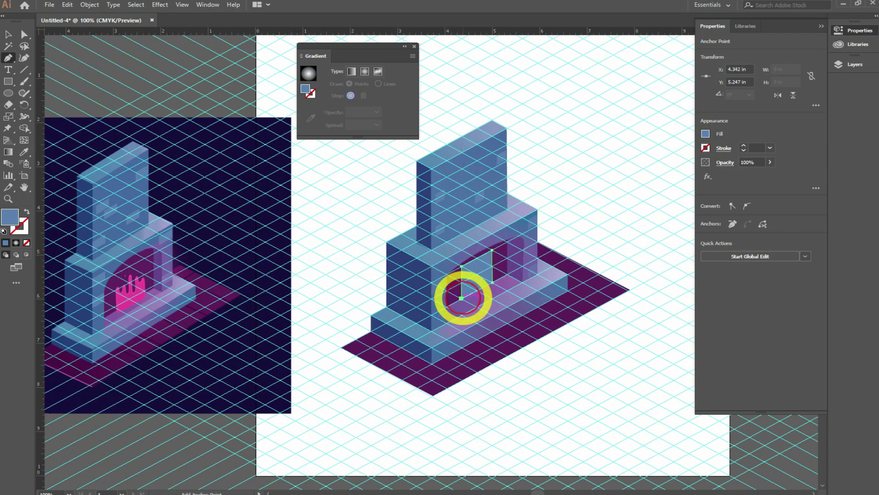
{"action": "key", "text": "ctrl+plus"}
{"action": "left_click_drag", "start_coordinate": [323, 266], "coordinate": [454, 298]}
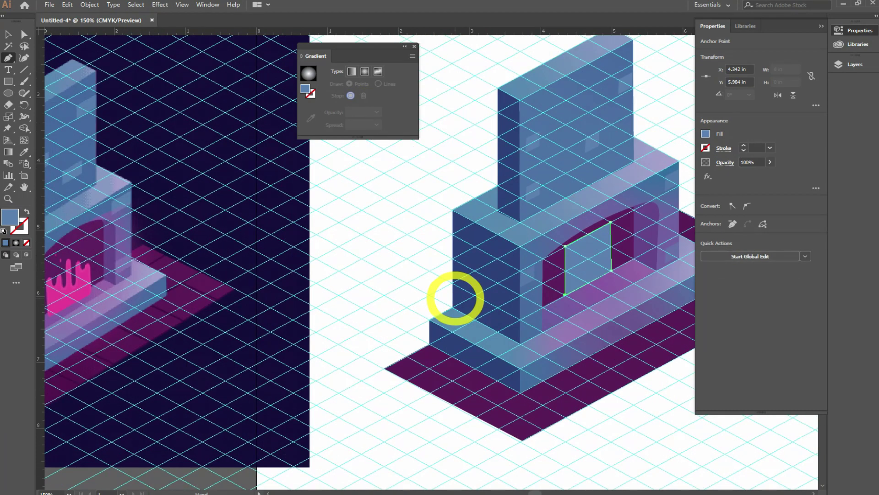
Draw a thin tall rectangle as a drip bar, trying and undoing rounded corners
{"action": "left_click", "coordinate": [9, 82]}
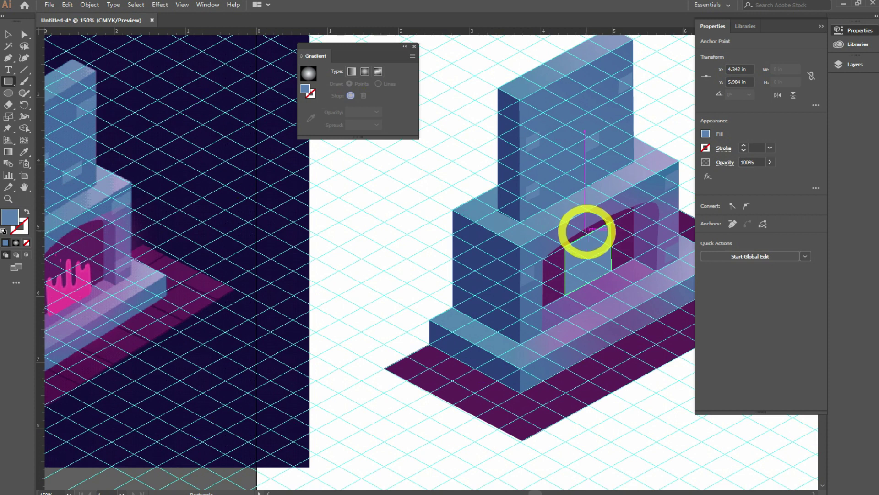
{"action": "left_click_drag", "start_coordinate": [589, 234], "coordinate": [592, 259]}
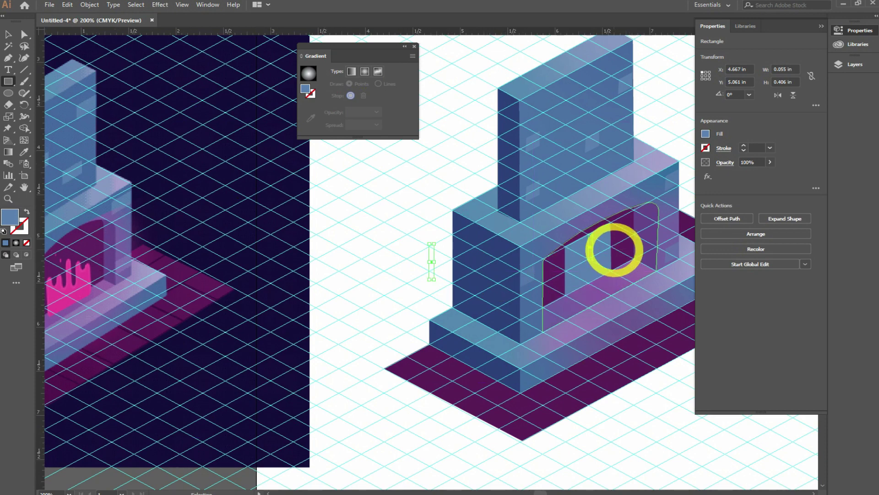
{"action": "key", "text": "ctrl+plus"}
{"action": "key", "text": "ctrl+plus"}
{"action": "key", "text": "ctrl+plus"}
{"action": "key", "text": "ctrl+plus"}
{"action": "key", "text": "ctrl+plus"}
{"action": "left_click", "coordinate": [24, 35]}
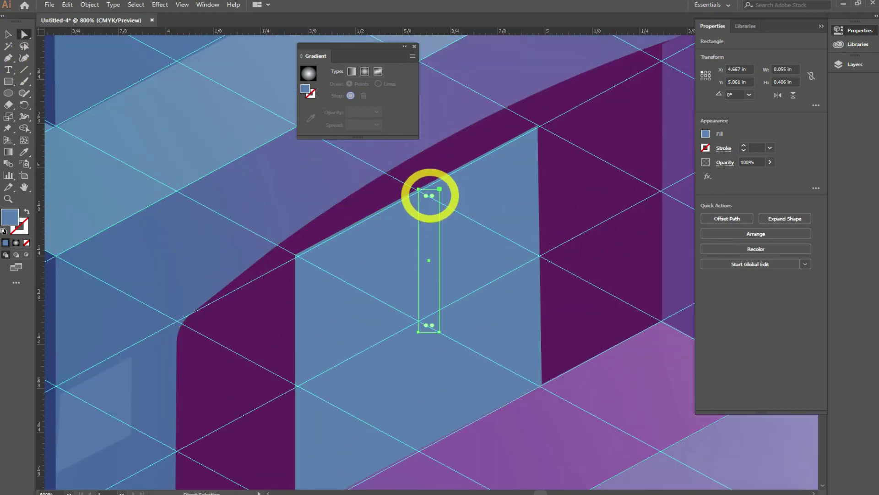
{"action": "left_click_drag", "start_coordinate": [428, 196], "coordinate": [432, 221]}
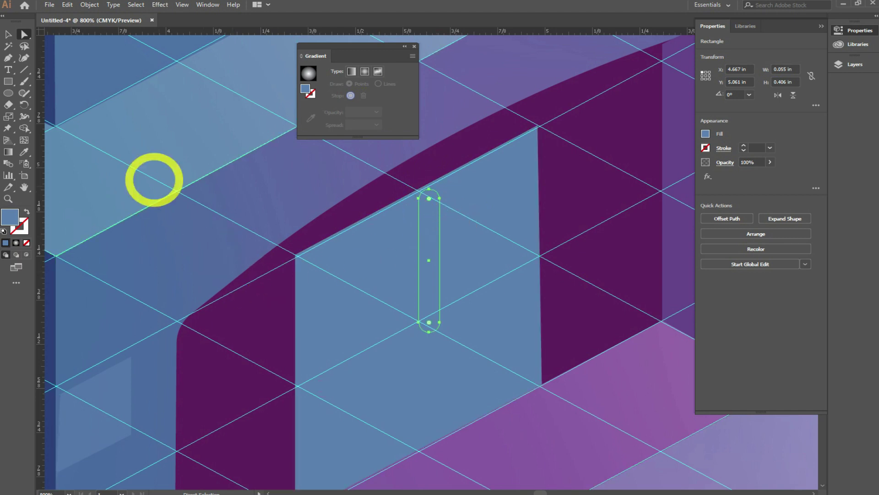
{"action": "key", "text": "ctrl+z"}
{"action": "key", "text": "v"}
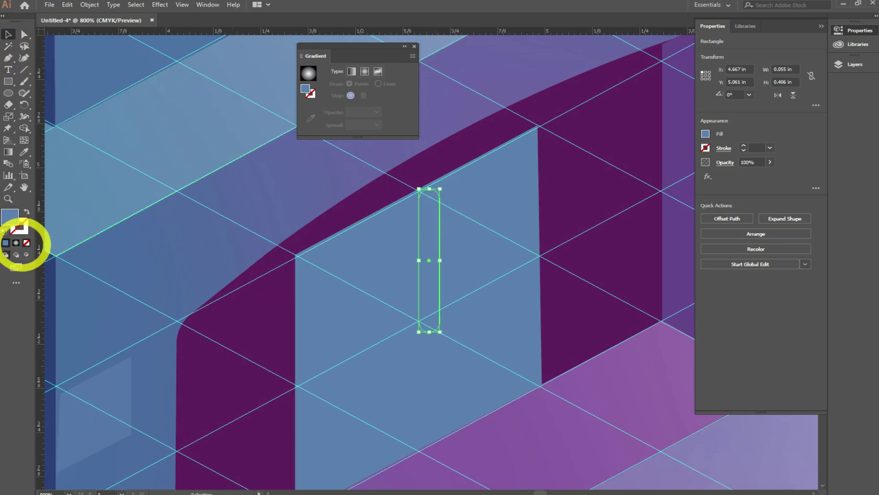
Confirm the drip bar's fill colour and duplicate it into two more bars
{"action": "double_click", "coordinate": [11, 217]}
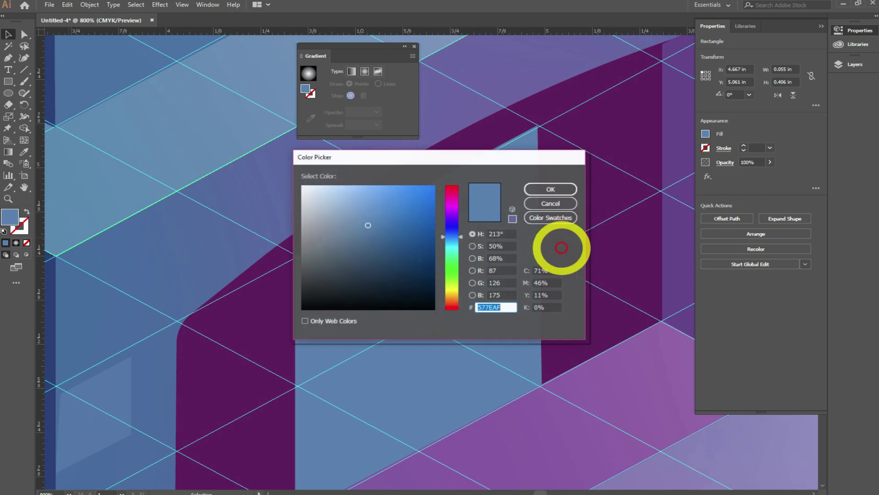
{"action": "left_click", "coordinate": [531, 204]}
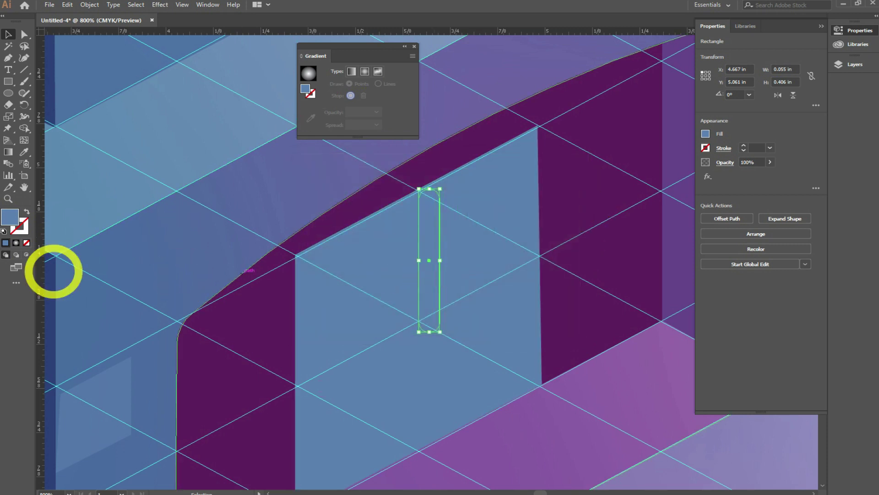
{"action": "double_click", "coordinate": [10, 214]}
{"action": "left_click", "coordinate": [546, 192]}
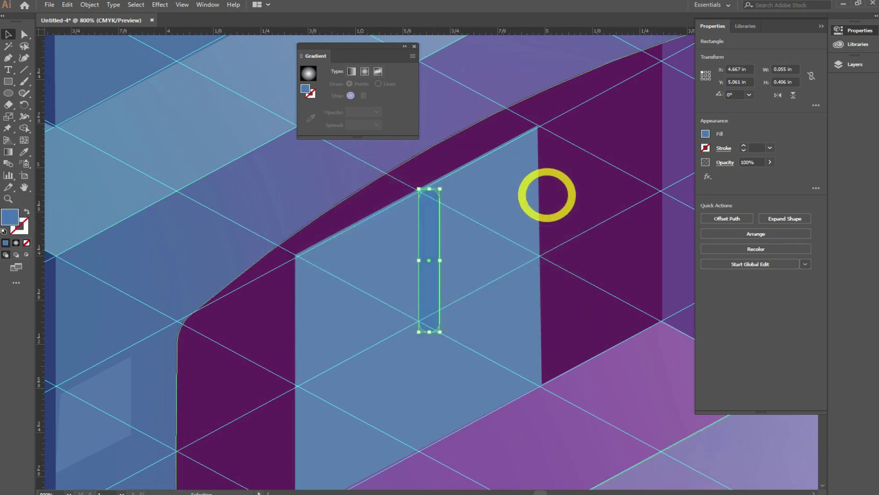
{"action": "mouse_move", "coordinate": [434, 209]}
{"action": "left_mouse_down"}
{"action": "mouse_move", "coordinate": [430, 202]}
{"action": "mouse_move", "coordinate": [407, 250]}
{"action": "mouse_move", "coordinate": [447, 198]}
{"action": "left_mouse_up"}
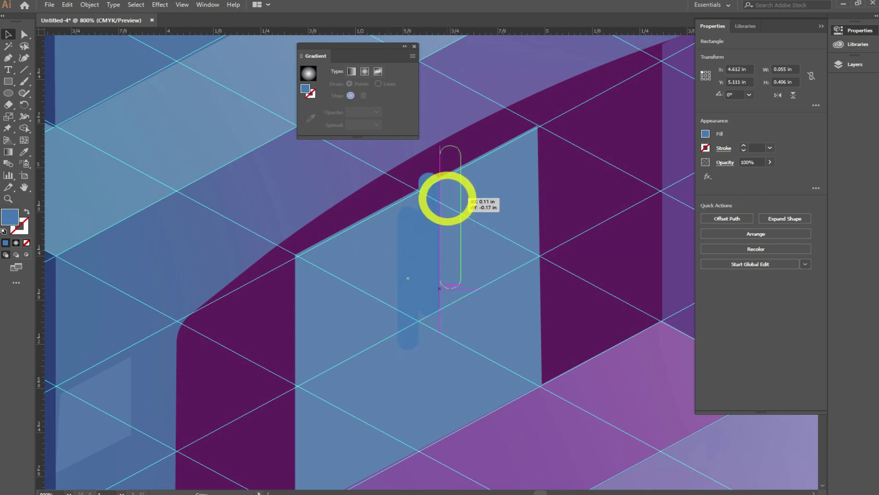
{"action": "mouse_move", "coordinate": [440, 218]}
{"action": "left_mouse_down"}
{"action": "mouse_move", "coordinate": [441, 290]}
{"action": "mouse_move", "coordinate": [486, 229]}
{"action": "mouse_move", "coordinate": [476, 209]}
{"action": "mouse_move", "coordinate": [497, 182]}
{"action": "left_mouse_up"}
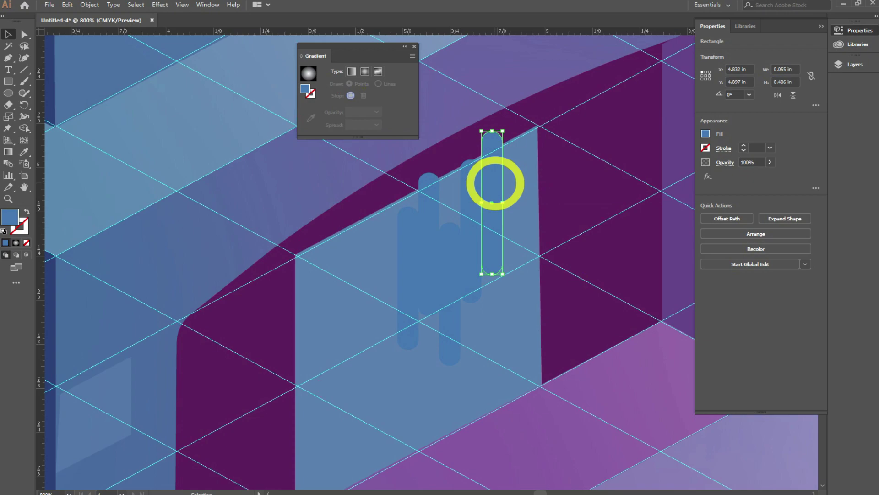
{"action": "key", "text": "ctrl+minus"}
{"action": "key", "text": "ctrl+minus"}
{"action": "key", "text": "ctrl+minus"}
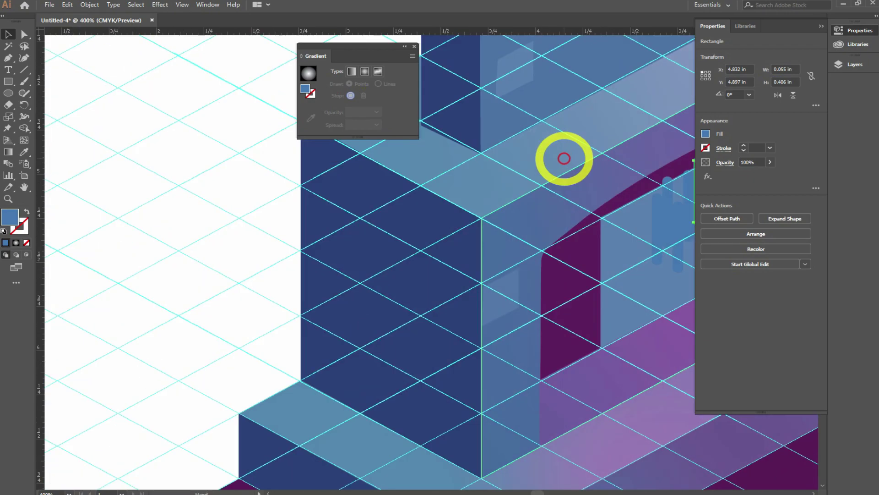
{"action": "key", "text": "ctrl+minus"}
{"action": "left_click_drag", "start_coordinate": [523, 195], "coordinate": [623, 171]}
{"action": "mouse_move", "coordinate": [334, 271]}
{"action": "left_mouse_down"}
{"action": "mouse_move", "coordinate": [436, 256]}
{"action": "mouse_move", "coordinate": [423, 244]}
{"action": "left_mouse_up"}
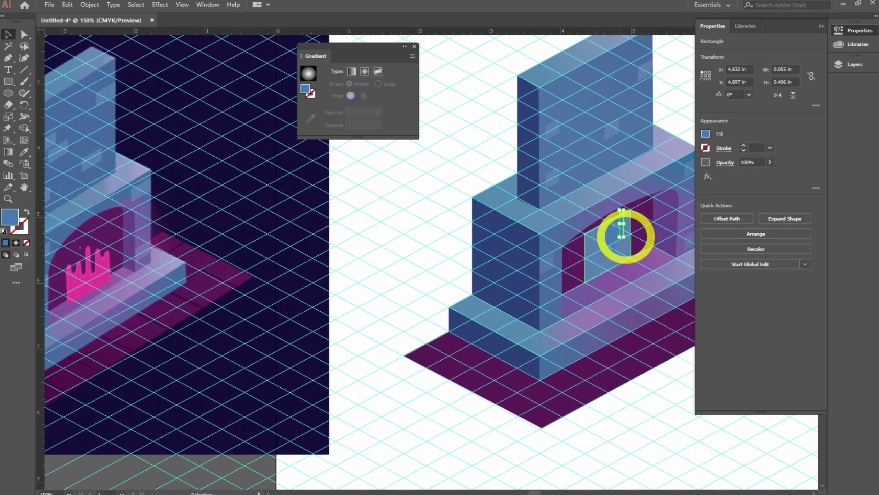
{"action": "key", "text": "ctrl+plus"}
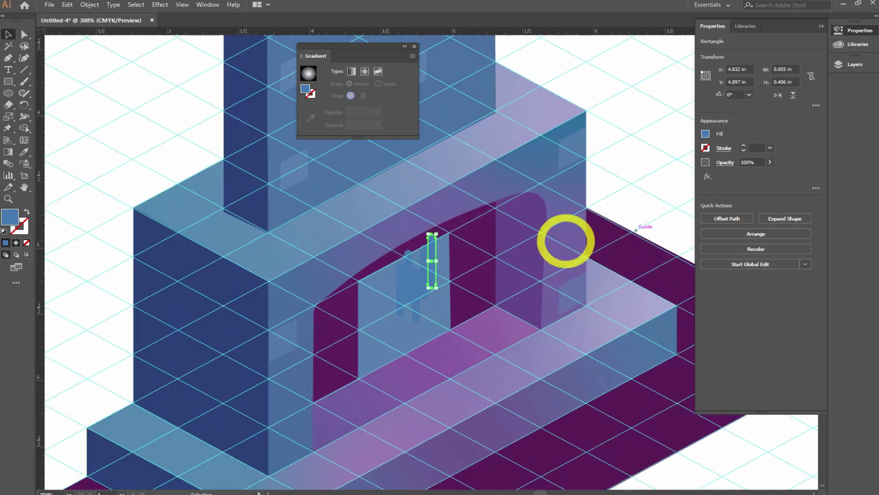
Move one more bar copy left, then select all drip bars plus the blue firebox panel
{"action": "mouse_move", "coordinate": [432, 251]}
{"action": "left_mouse_down"}
{"action": "mouse_move", "coordinate": [409, 274]}
{"action": "mouse_move", "coordinate": [443, 246]}
{"action": "mouse_move", "coordinate": [443, 257]}
{"action": "mouse_move", "coordinate": [392, 312]}
{"action": "mouse_move", "coordinate": [359, 307]}
{"action": "mouse_move", "coordinate": [382, 290]}
{"action": "left_mouse_up"}
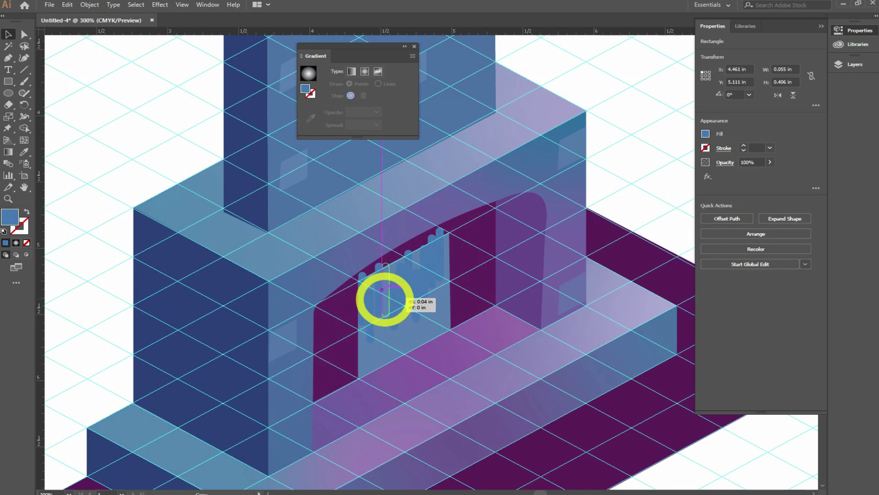
{"action": "left_click", "coordinate": [374, 297], "text": "shift"}
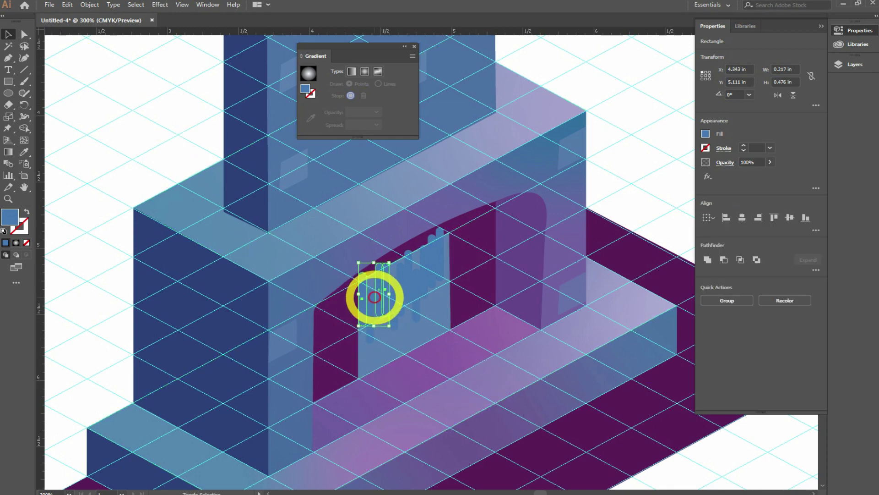
{"action": "left_click", "coordinate": [403, 279], "text": "shift"}
{"action": "left_click", "coordinate": [416, 280], "text": "shift"}
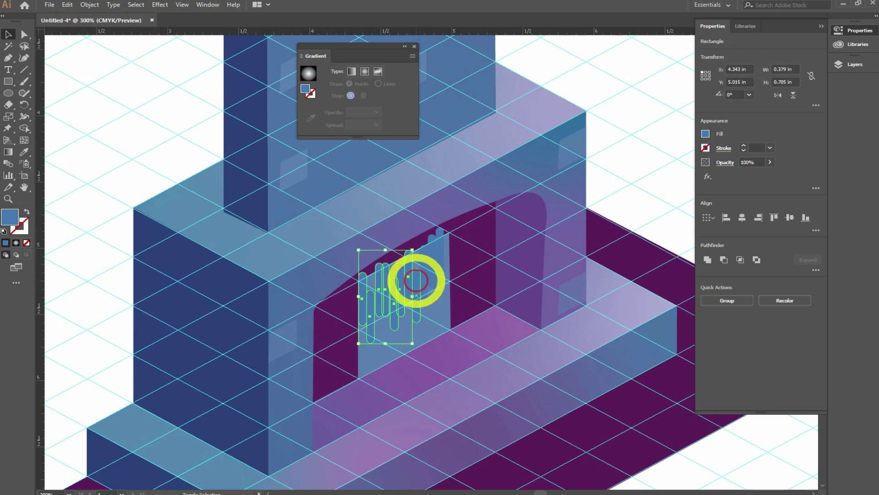
{"action": "left_click", "coordinate": [429, 271], "text": "shift"}
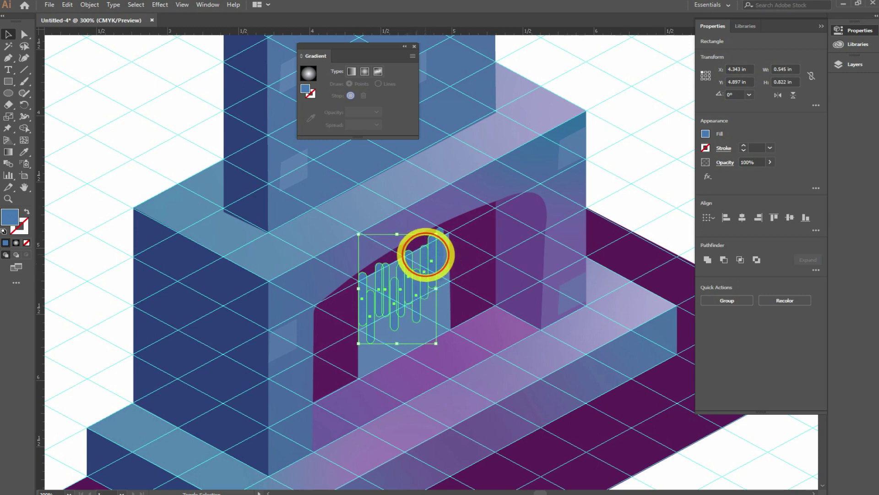
{"action": "left_click", "coordinate": [440, 249], "text": "shift"}
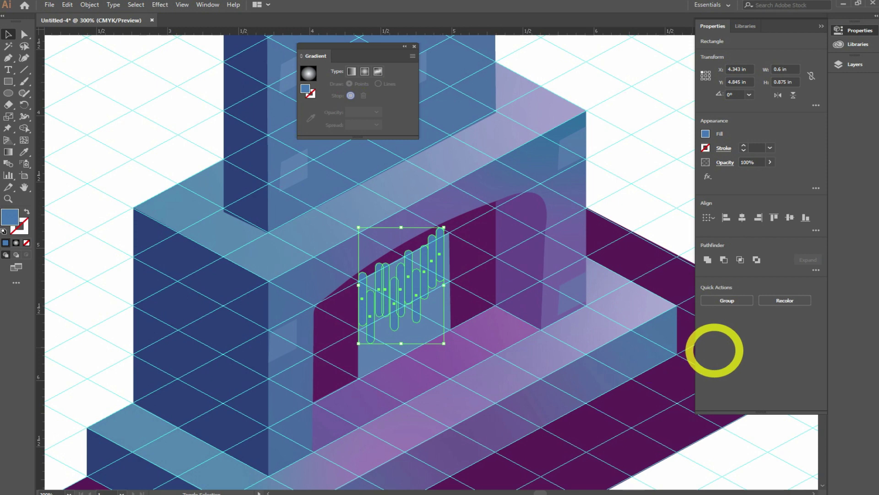
{"action": "left_click", "coordinate": [373, 359], "text": "shift"}
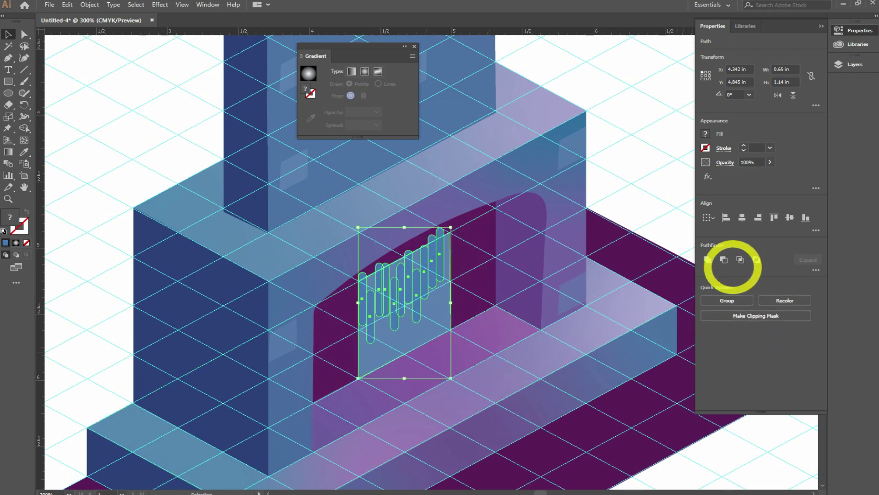
Combine the drip bars with the firebox panel and select the resulting drip path
{"action": "left_click", "coordinate": [724, 259]}
{"action": "scroll", "coordinate": [550, 202], "scroll_direction": "down", "scroll_amount": 2}
{"action": "left_click", "coordinate": [24, 34]}
{"action": "left_click", "coordinate": [62, 65]}
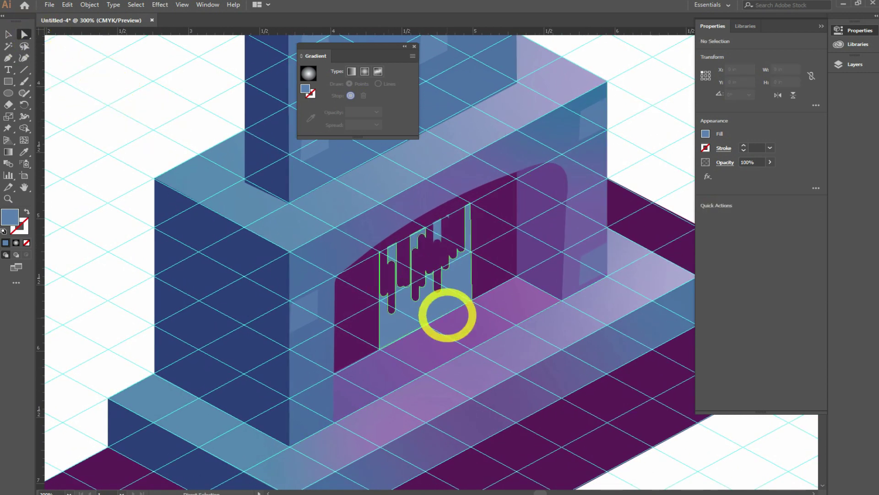
{"action": "left_click", "coordinate": [435, 231]}
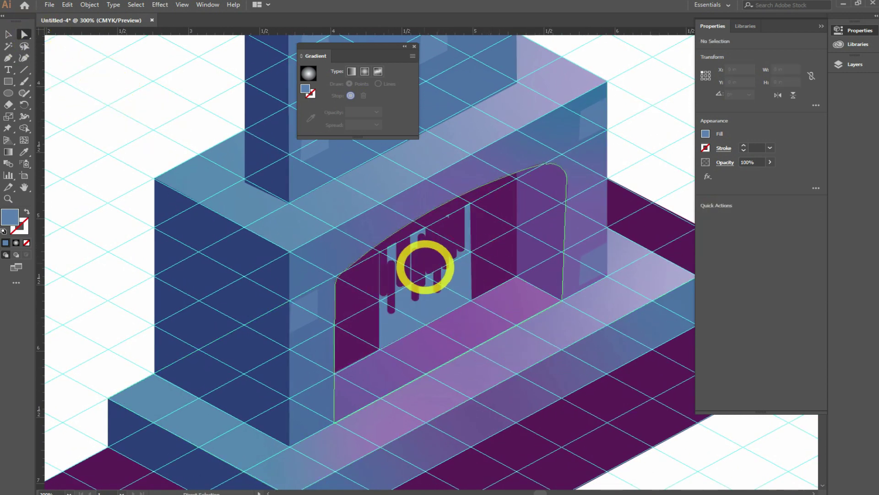
{"action": "left_click", "coordinate": [419, 243]}
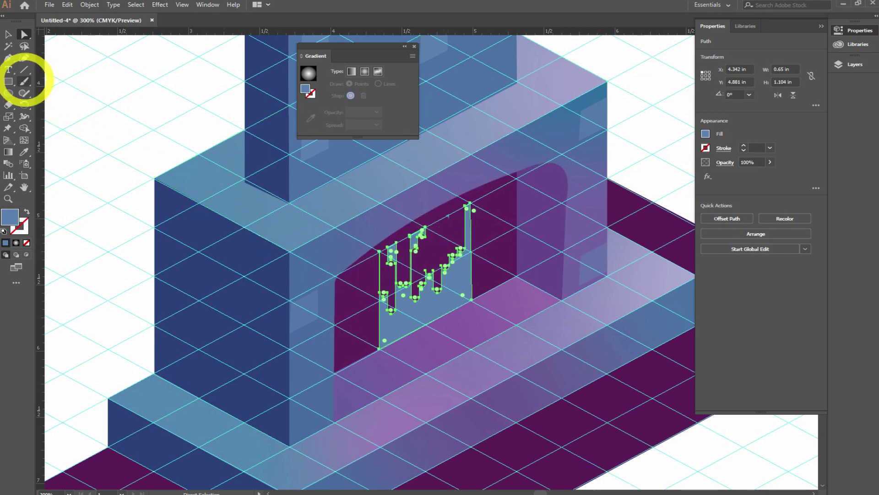
Trim part of the drip shape away using an overlapping rectangle
{"action": "left_click", "coordinate": [481, 260]}
{"action": "left_click_drag", "start_coordinate": [433, 221], "coordinate": [374, 269]}
{"action": "left_click", "coordinate": [9, 34]}
{"action": "left_click", "coordinate": [460, 304], "text": "shift"}
{"action": "left_click", "coordinate": [717, 257]}
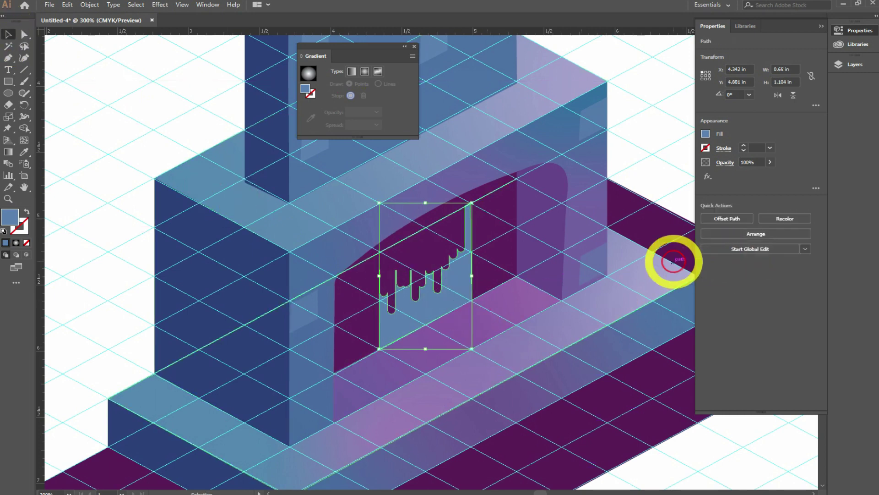
{"action": "left_click", "coordinate": [149, 145]}
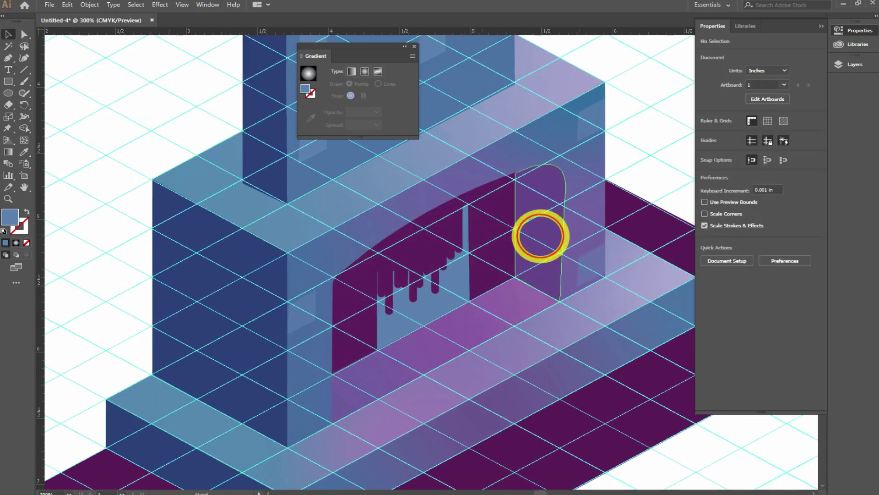
{"action": "left_click_drag", "start_coordinate": [540, 236], "coordinate": [535, 257]}
Make the drip arch's corner anchor sharp instead of rounded
{"action": "left_click", "coordinate": [24, 34]}
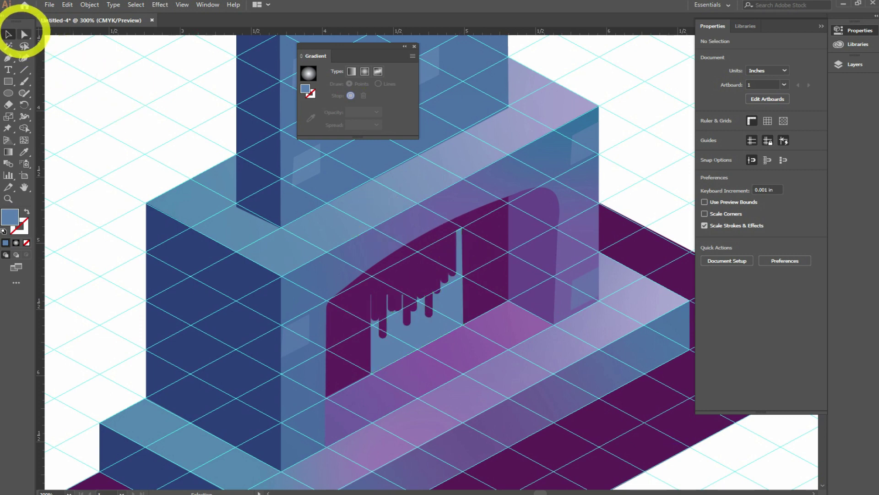
{"action": "left_click", "coordinate": [457, 231]}
{"action": "left_click", "coordinate": [485, 241]}
{"action": "left_click_drag", "start_coordinate": [466, 237], "coordinate": [461, 227]}
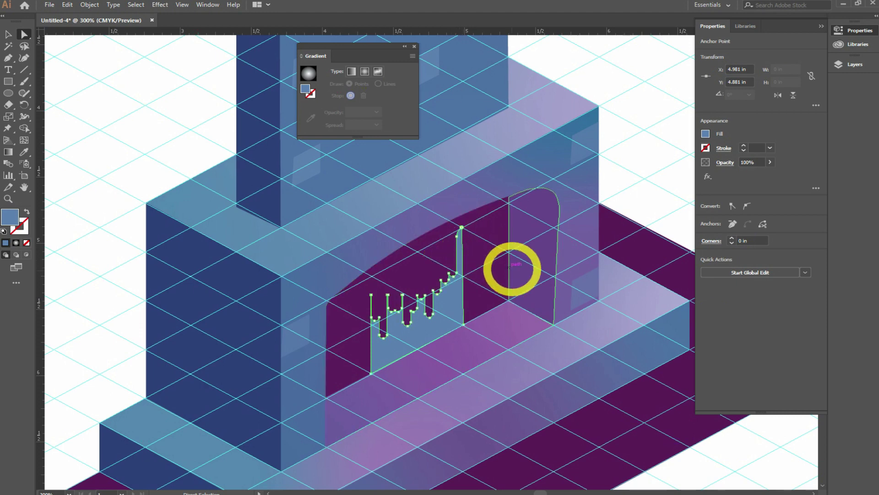
{"action": "left_click", "coordinate": [620, 179]}
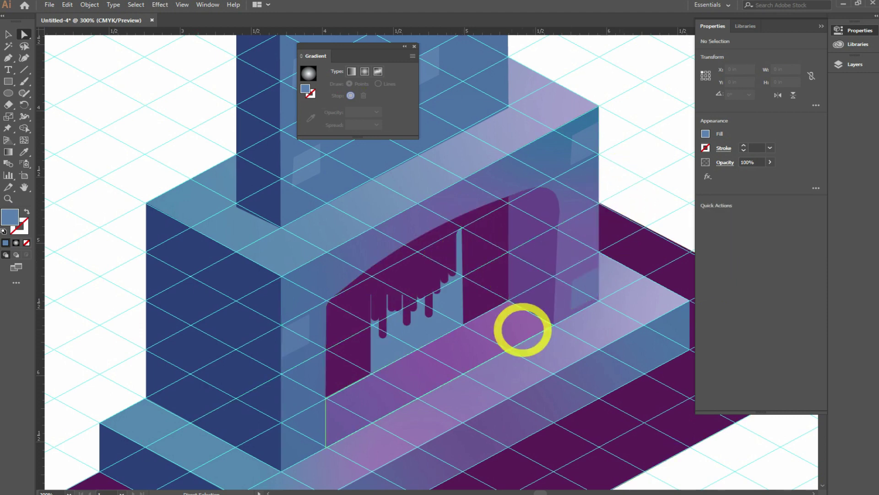
{"action": "key", "text": "ctrl+minus"}
{"action": "key", "text": "ctrl+minus"}
{"action": "key", "text": "ctrl+minus"}
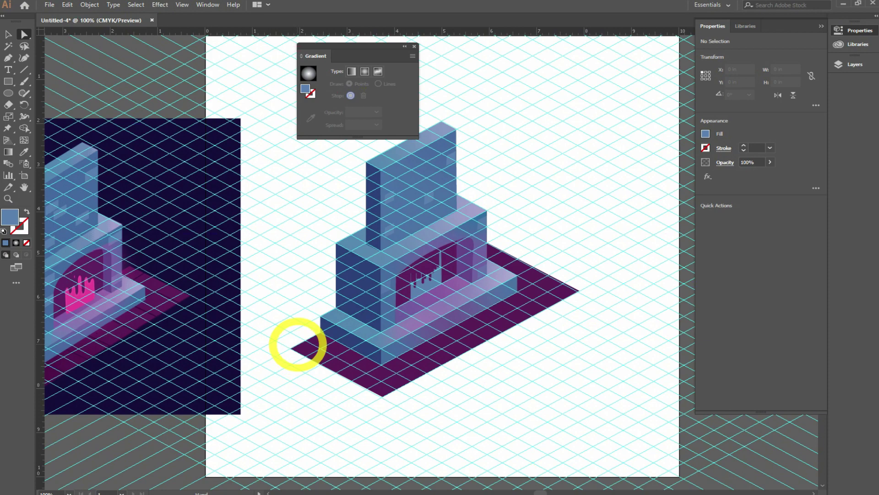
Fill the drip flame shape with the pink sampled from the reference image's flame
{"action": "left_click_drag", "start_coordinate": [298, 344], "coordinate": [377, 321]}
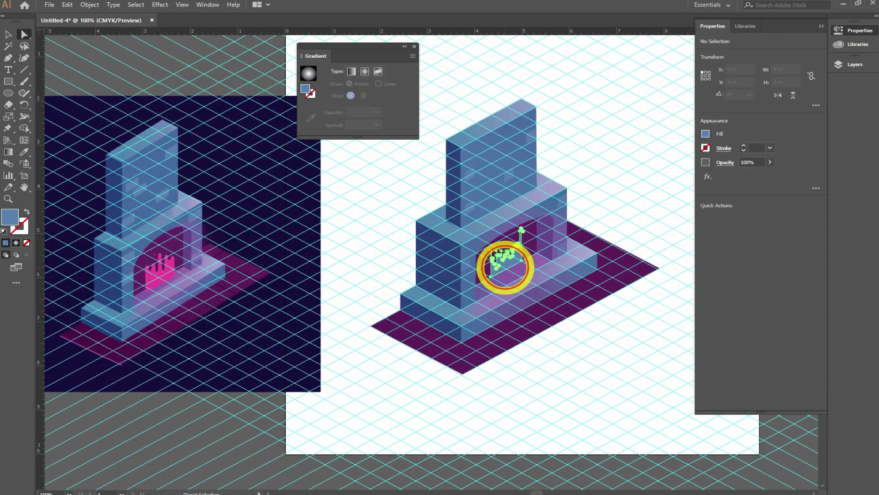
{"action": "left_click", "coordinate": [505, 267]}
{"action": "key", "text": "o"}
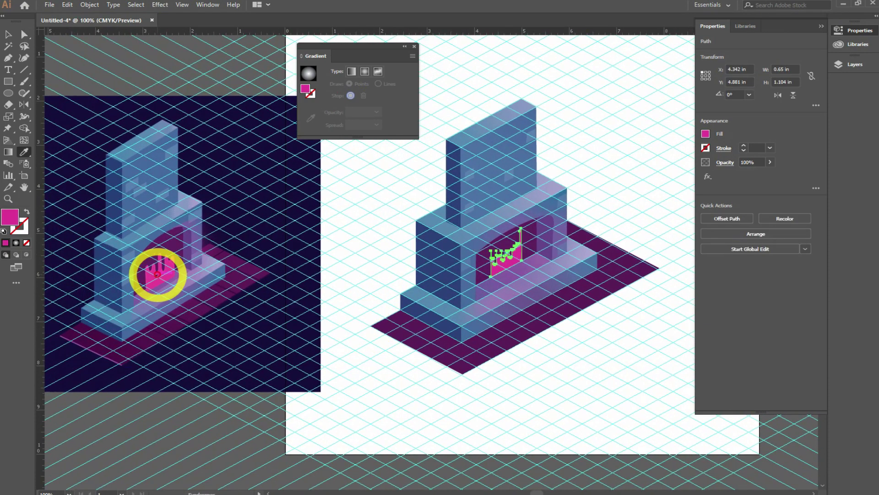
{"action": "left_click", "coordinate": [585, 157]}
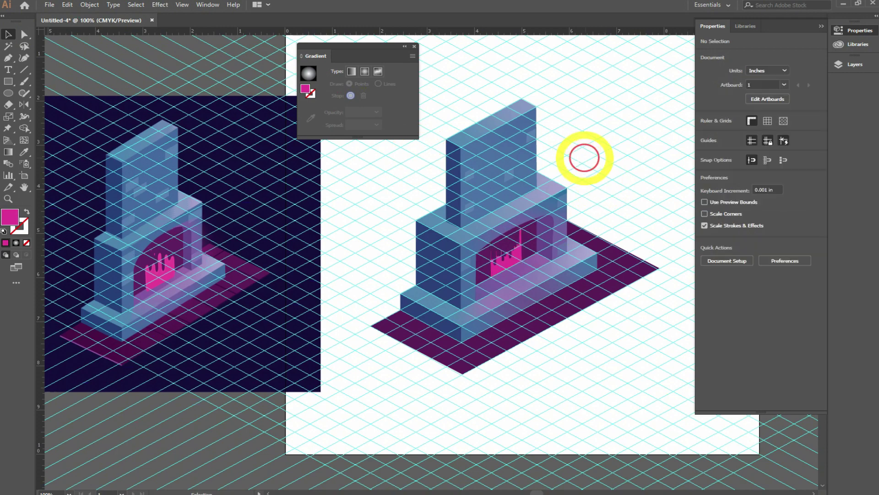
{"action": "left_click_drag", "start_coordinate": [392, 394], "coordinate": [404, 393]}
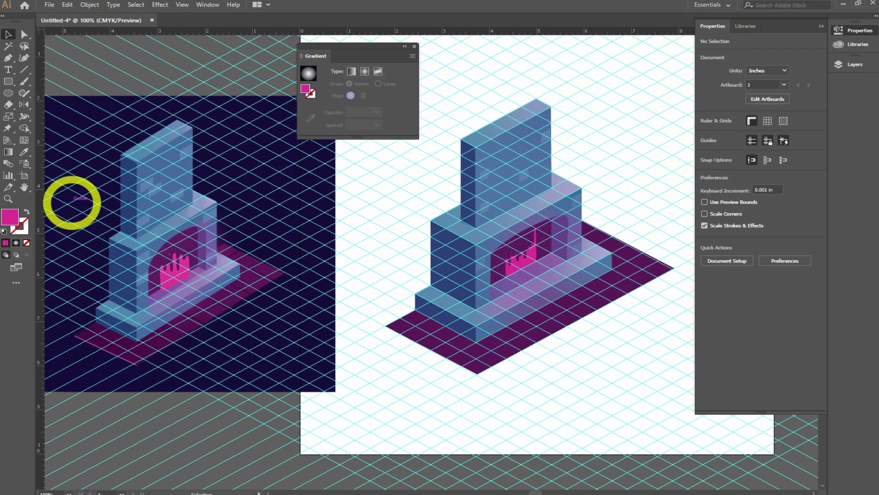
{"action": "left_click", "coordinate": [24, 70]}
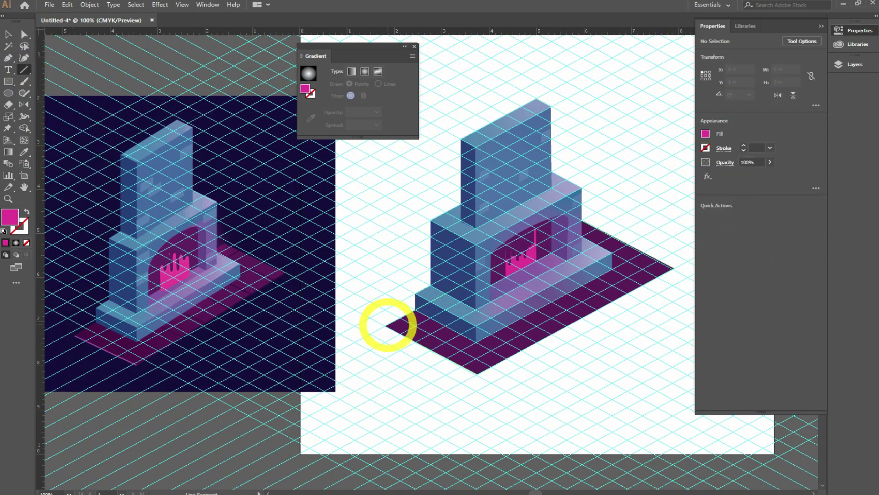
Draw a straight line along the floor's front-left edge
{"action": "left_click", "coordinate": [387, 323]}
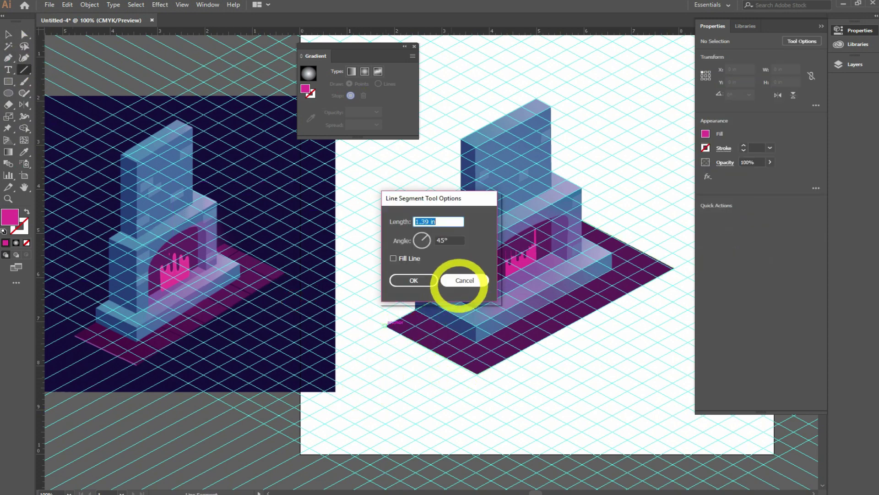
{"action": "left_click", "coordinate": [460, 281]}
{"action": "left_click_drag", "start_coordinate": [485, 255], "coordinate": [485, 383]}
{"action": "left_click", "coordinate": [476, 373]}
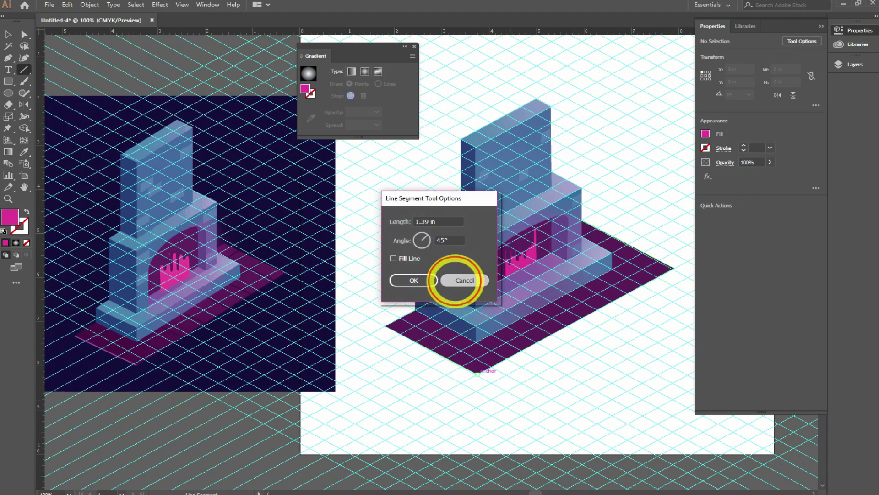
{"action": "left_click", "coordinate": [468, 280]}
{"action": "left_click_drag", "start_coordinate": [477, 373], "coordinate": [385, 325]}
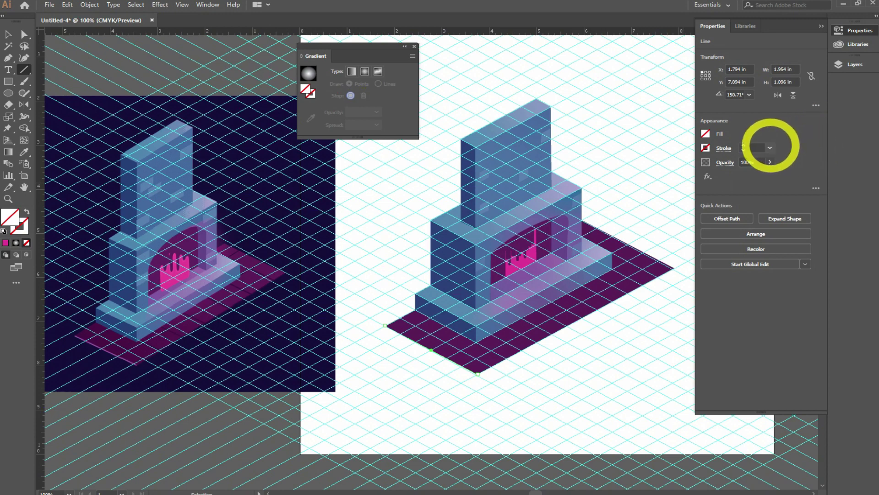
Stroke the floor-edge line with the purple sampled from the floor
{"action": "left_click", "coordinate": [769, 147]}
{"action": "left_click", "coordinate": [786, 191]}
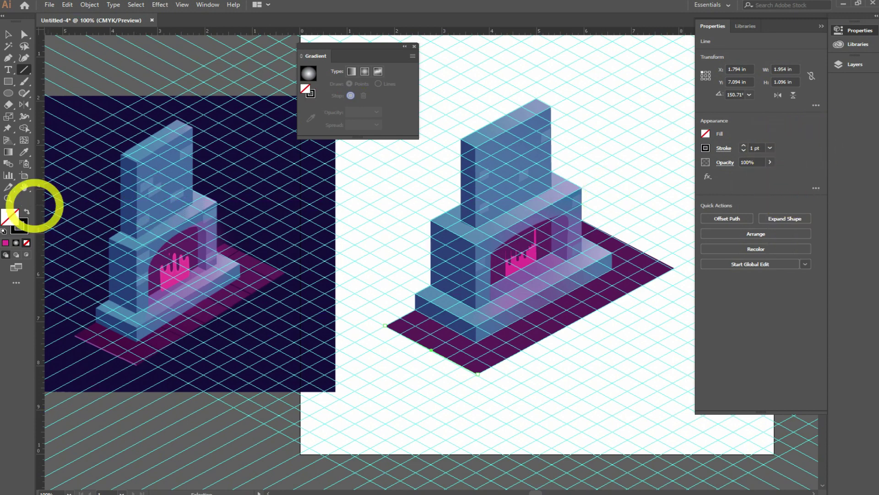
{"action": "double_click", "coordinate": [19, 225]}
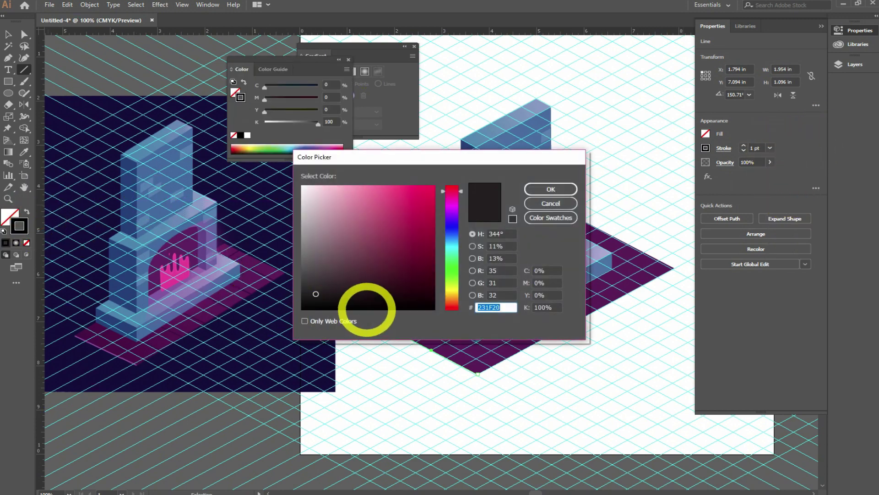
{"action": "left_click", "coordinate": [551, 189]}
{"action": "key", "text": "i"}
{"action": "left_click", "coordinate": [123, 358]}
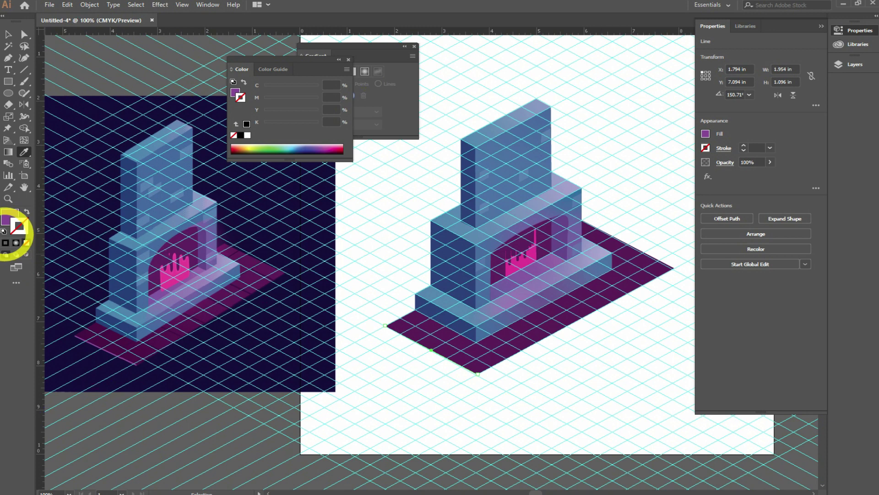
{"action": "left_click", "coordinate": [4, 231]}
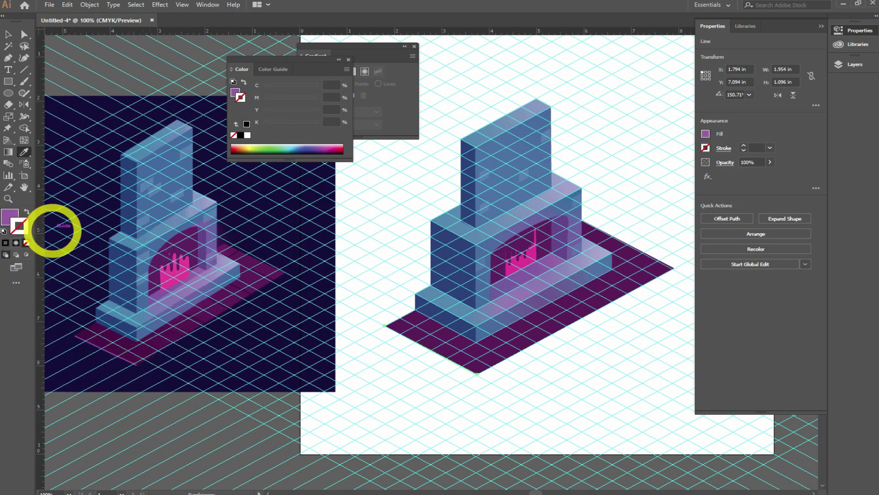
{"action": "left_click", "coordinate": [27, 212]}
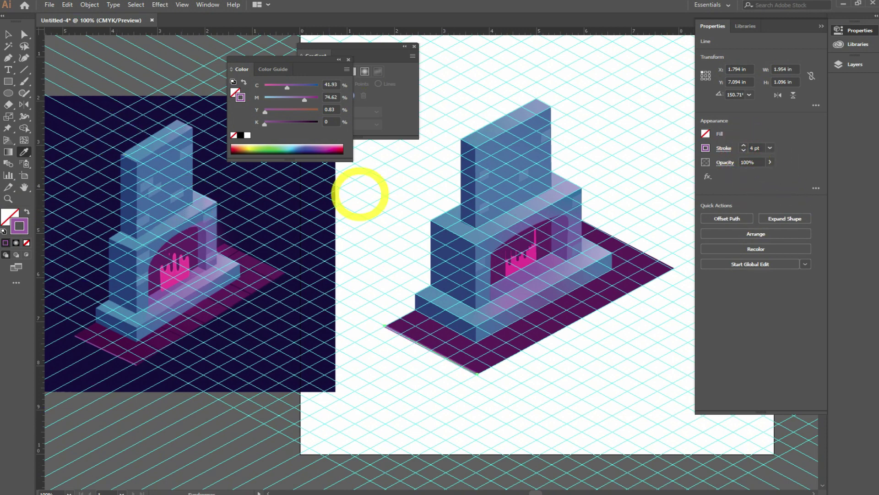
{"action": "left_click", "coordinate": [568, 406]}
Draw a thin line across the floor beside the hearth, stroked in reference dark purple
{"action": "left_click_drag", "start_coordinate": [592, 381], "coordinate": [562, 395]}
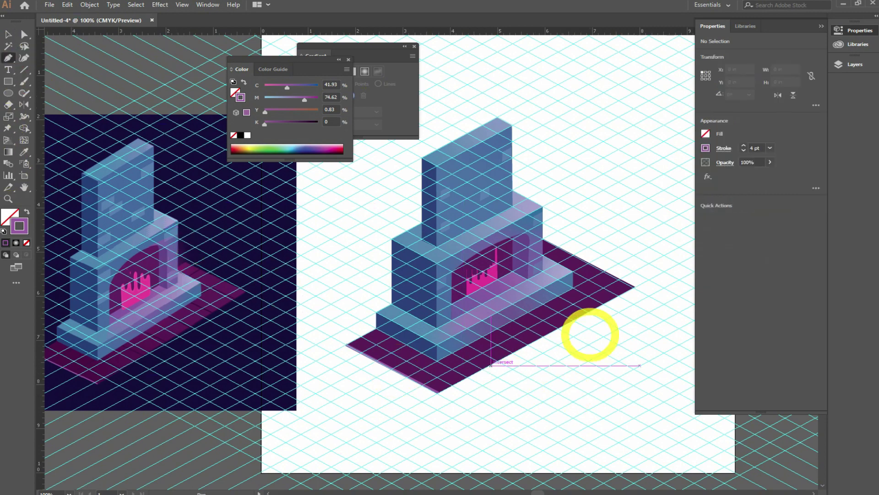
{"action": "left_click", "coordinate": [572, 255]}
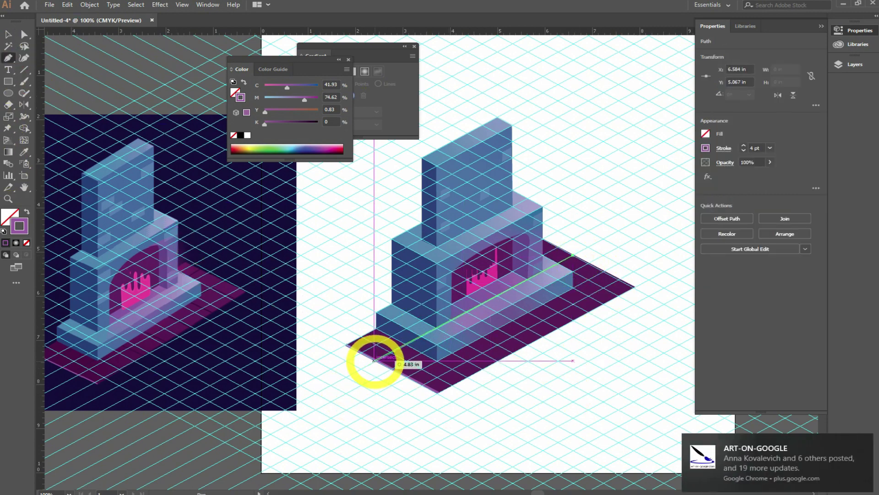
{"action": "left_click", "coordinate": [376, 360]}
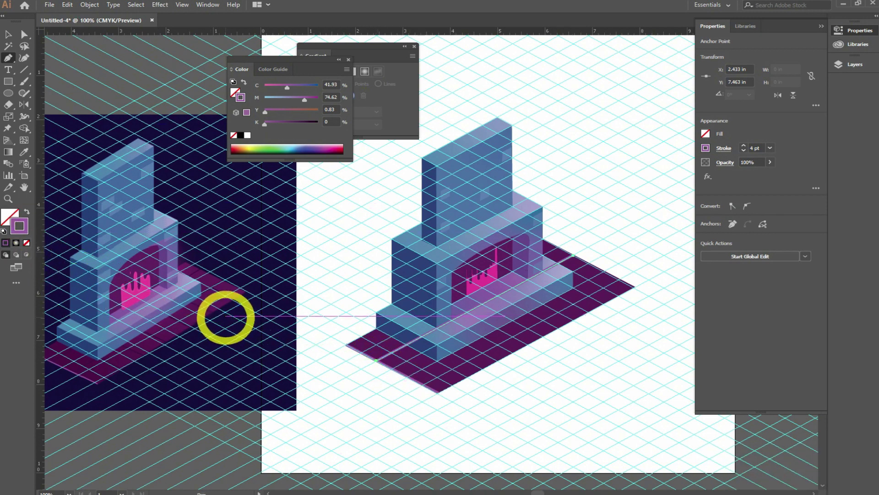
{"action": "key", "text": "i"}
{"action": "left_click", "coordinate": [202, 265]}
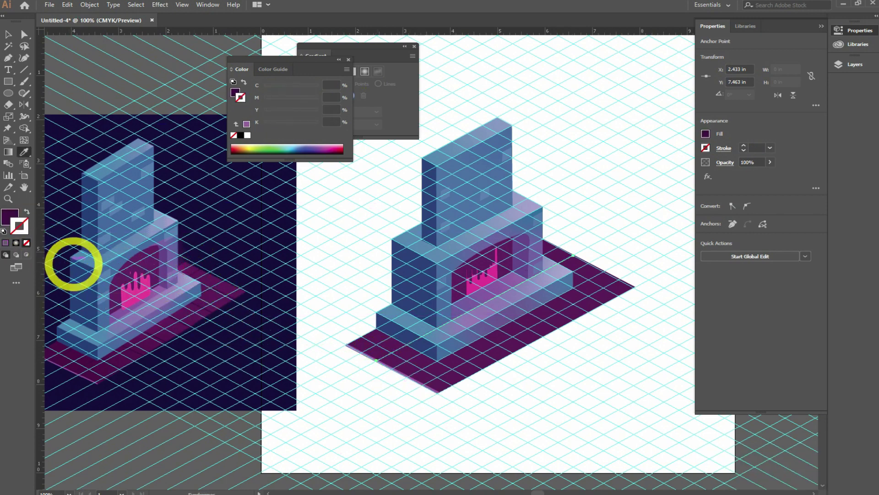
{"action": "left_click", "coordinate": [27, 211]}
{"action": "left_click", "coordinate": [7, 34]}
{"action": "left_click", "coordinate": [515, 255]}
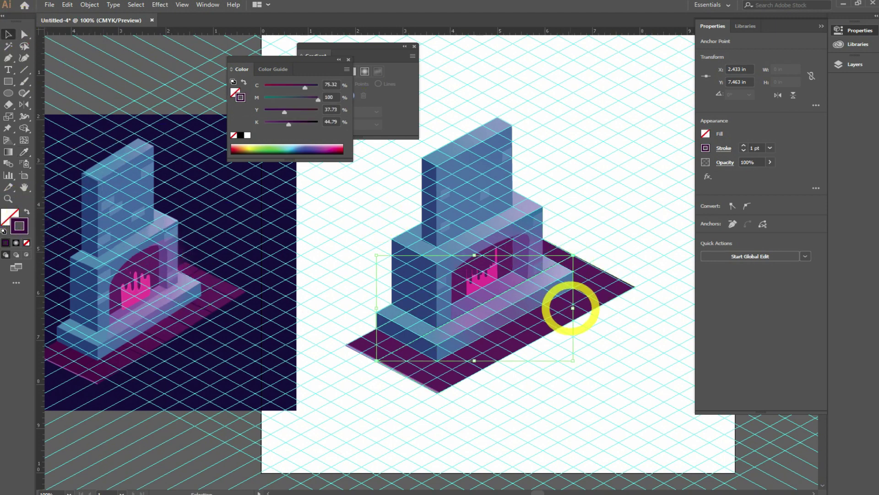
Alt-drag a copy of the dark floor line down to the next tile row
{"action": "scroll", "coordinate": [658, 362], "scroll_direction": "up", "scroll_amount": 3}
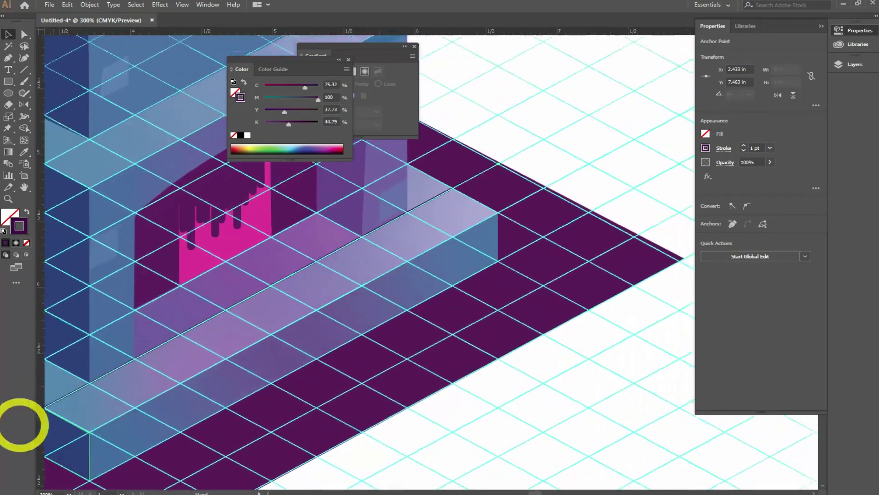
{"action": "scroll", "coordinate": [476, 213], "scroll_direction": "up", "scroll_amount": 2}
{"action": "left_click_drag", "start_coordinate": [422, 208], "coordinate": [471, 234]}
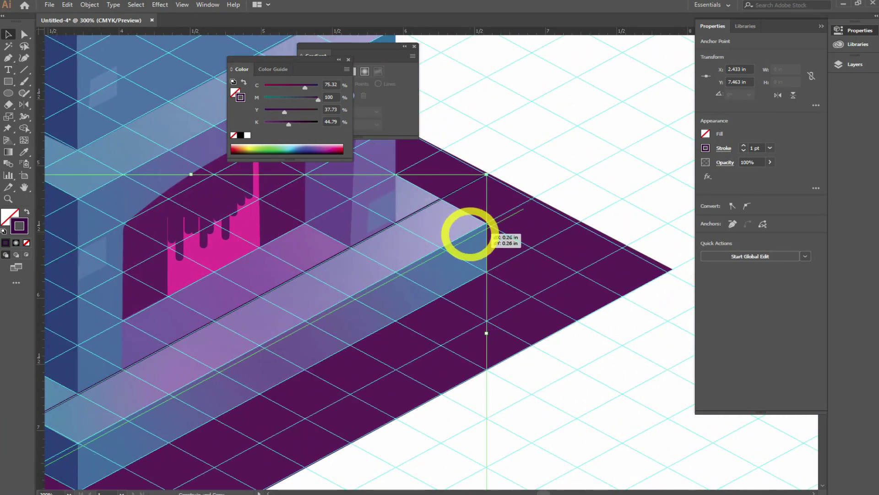
{"action": "left_click_drag", "start_coordinate": [471, 234], "coordinate": [471, 231]}
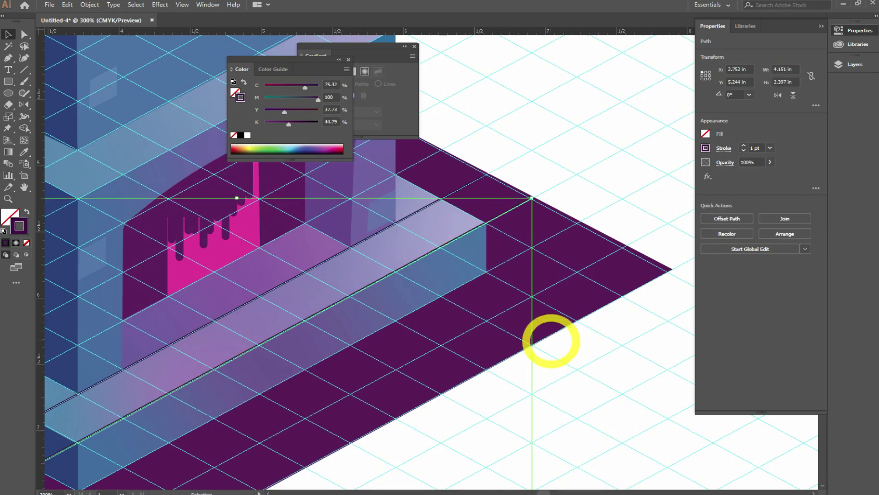
{"action": "left_click", "coordinate": [583, 336]}
Draw a Pen line from the floor's right corner to the hearth's inner corner, snapping its end
{"action": "key", "text": "ctrl+minus"}
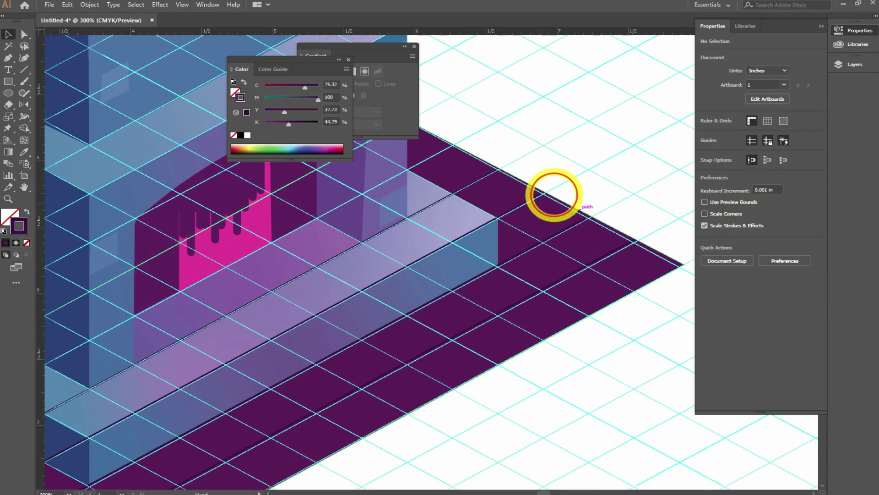
{"action": "key", "text": "ctrl+minus"}
{"action": "key", "text": "ctrl+minus"}
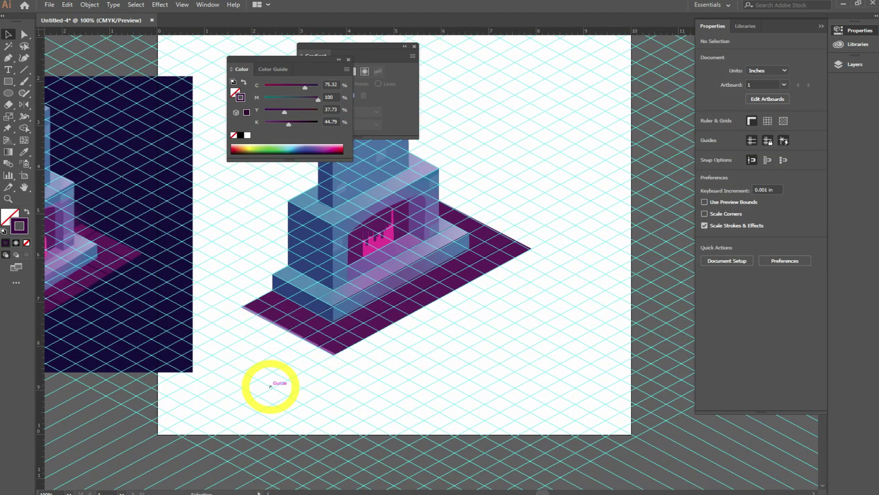
{"action": "left_click_drag", "start_coordinate": [271, 386], "coordinate": [393, 379]}
{"action": "left_click", "coordinate": [8, 57]}
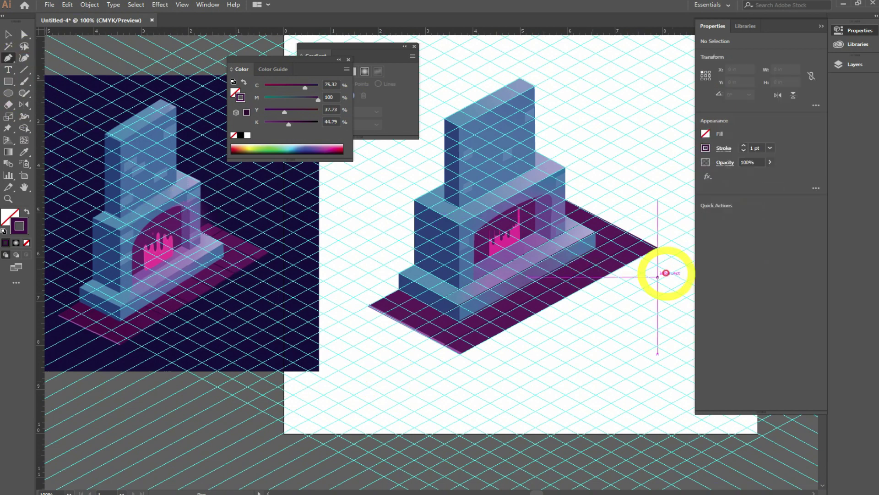
{"action": "left_click", "coordinate": [641, 257]}
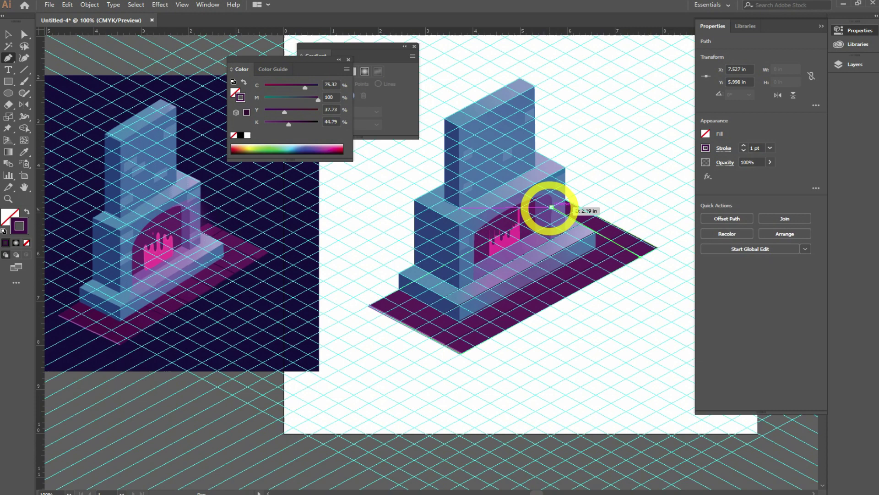
{"action": "left_click", "coordinate": [552, 207]}
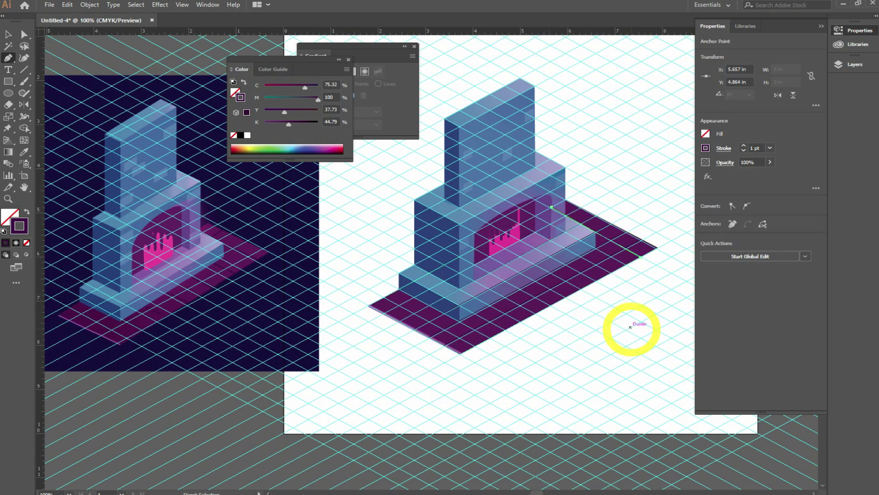
{"action": "scroll", "coordinate": [630, 327], "scroll_direction": "up", "scroll_amount": 3}
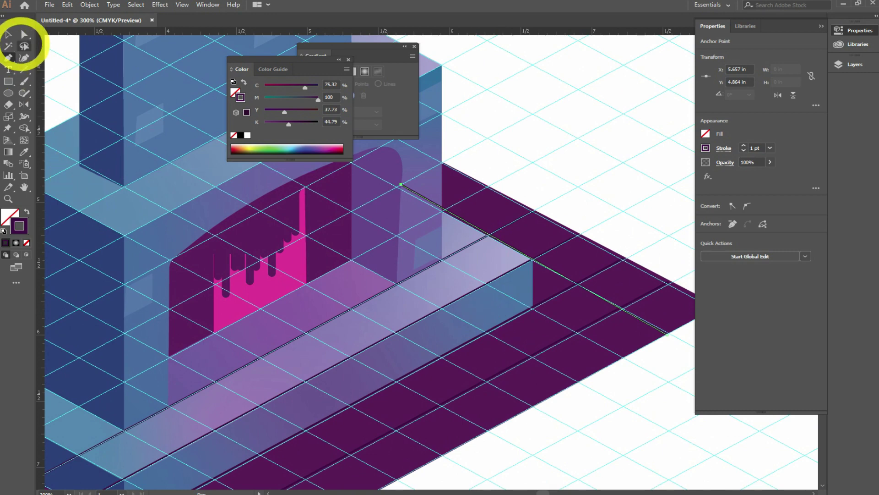
{"action": "left_click", "coordinate": [24, 34]}
{"action": "left_click_drag", "start_coordinate": [400, 185], "coordinate": [397, 186]}
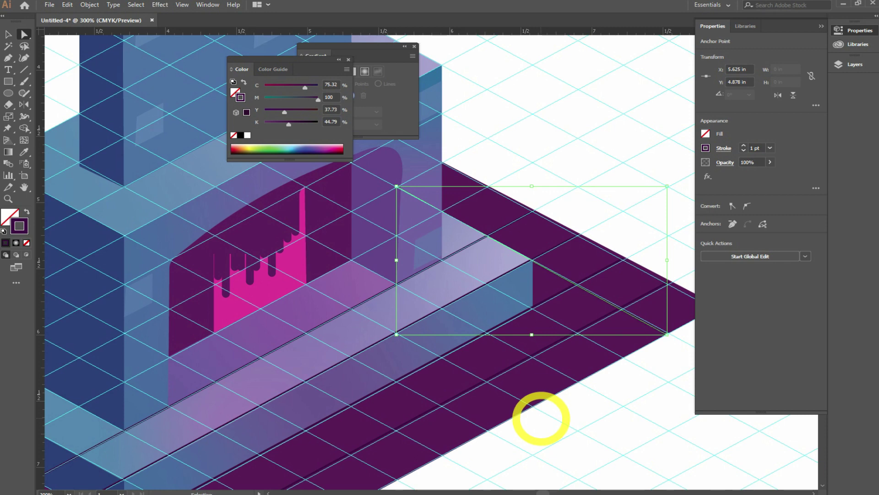
Try moving and repeat-copying the tile line down-left across the floor, then undo the copies
{"action": "left_click", "coordinate": [541, 417]}
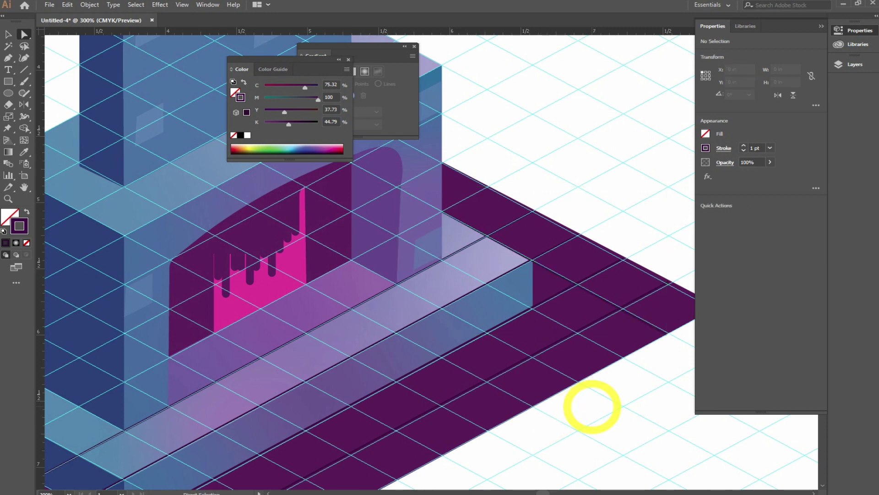
{"action": "left_click", "coordinate": [648, 327]}
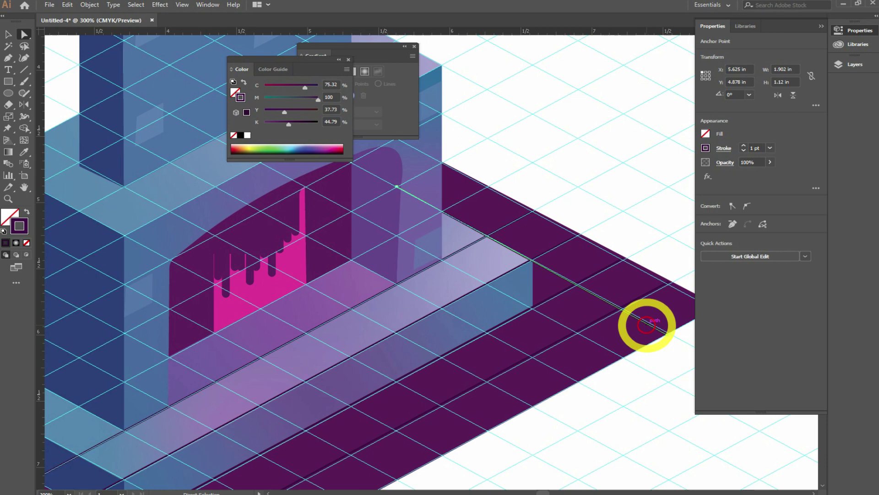
{"action": "left_click_drag", "start_coordinate": [647, 324], "coordinate": [615, 355]}
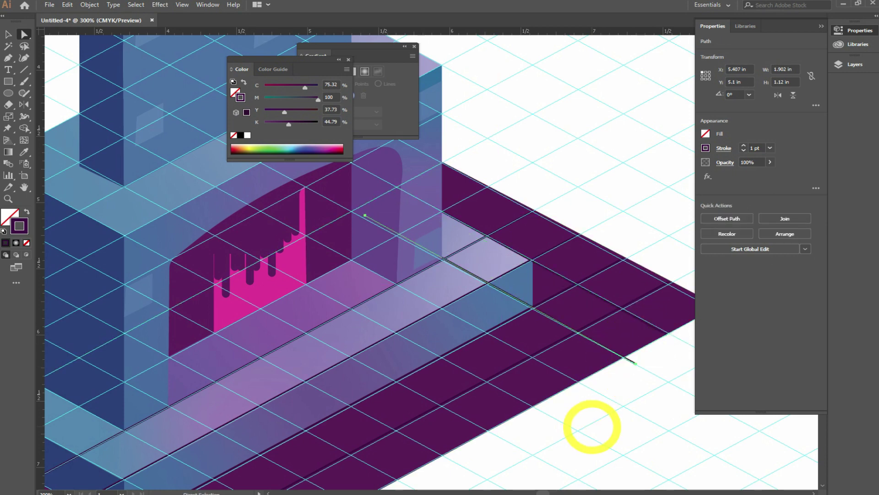
{"action": "key", "text": "ctrl+z"}
{"action": "left_click_drag", "start_coordinate": [667, 334], "coordinate": [614, 356]}
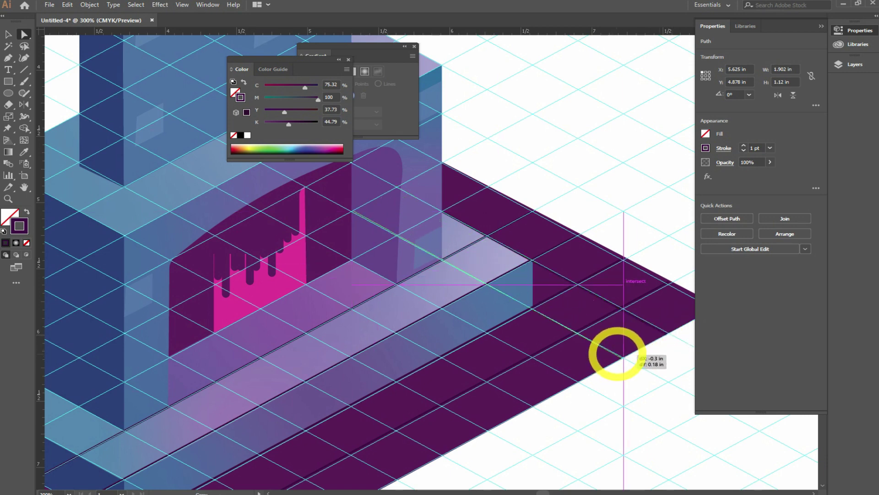
{"action": "key", "text": "ctrl+d"}
{"action": "key", "text": "ctrl+d"}
{"action": "key", "text": "ctrl+d"}
{"action": "key", "text": "ctrl+d"}
{"action": "key", "text": "ctrl+d"}
{"action": "key", "text": "ctrl+d"}
{"action": "key", "text": "ctrl+d"}
{"action": "left_click_drag", "start_coordinate": [391, 307], "coordinate": [463, 177]}
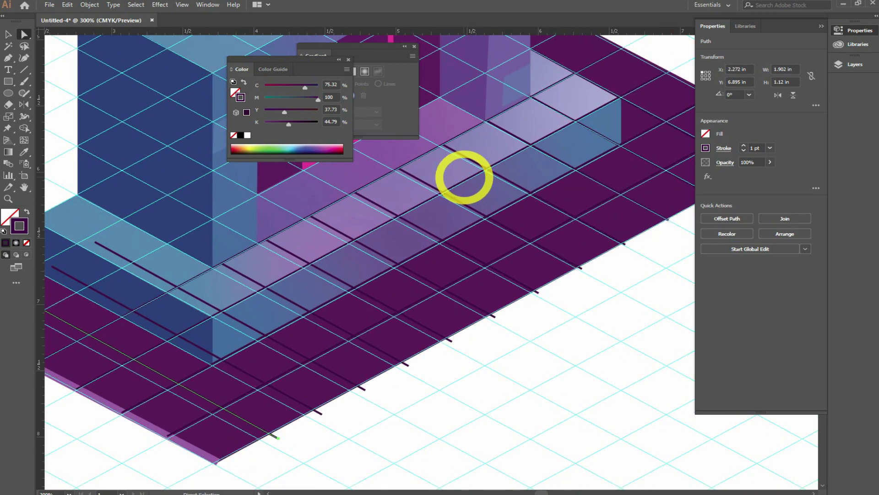
{"action": "left_click_drag", "start_coordinate": [509, 357], "coordinate": [465, 356]}
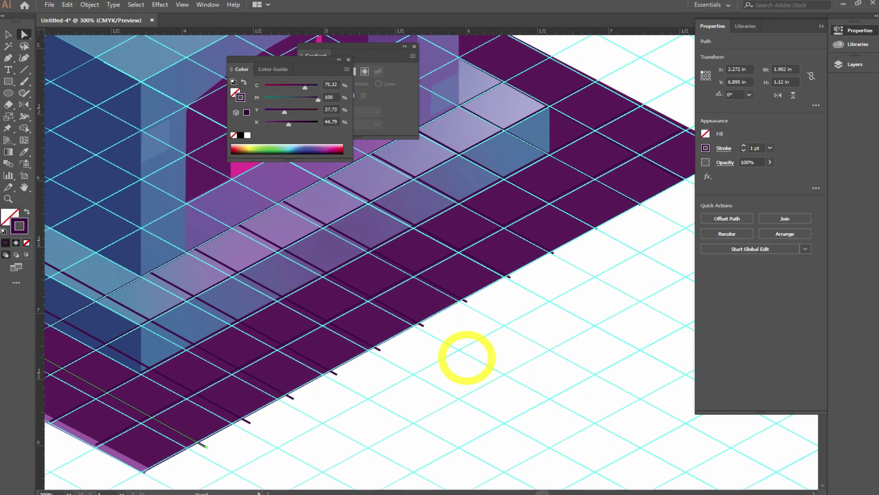
{"action": "key", "text": "ctrl+z"}
{"action": "key", "text": "ctrl+z"}
{"action": "key", "text": "ctrl+z"}
{"action": "key", "text": "ctrl+z"}
{"action": "key", "text": "ctrl+z"}
{"action": "key", "text": "ctrl+z"}
{"action": "key", "text": "ctrl+z"}
{"action": "key", "text": "ctrl+z"}
{"action": "left_click_drag", "start_coordinate": [564, 308], "coordinate": [418, 417]}
Drag the tile line's end anchor down-left so it reaches the floor's front edge
{"action": "left_click", "coordinate": [503, 334]}
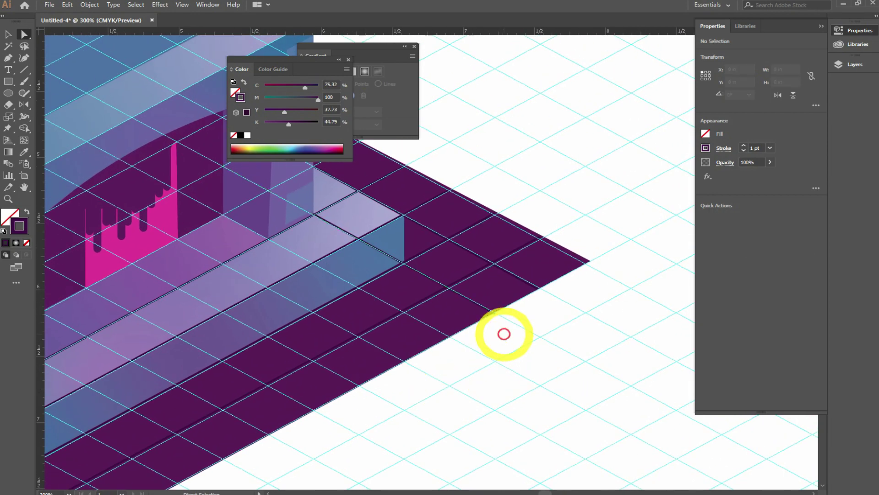
{"action": "scroll", "coordinate": [504, 334], "scroll_direction": "up", "scroll_amount": 5}
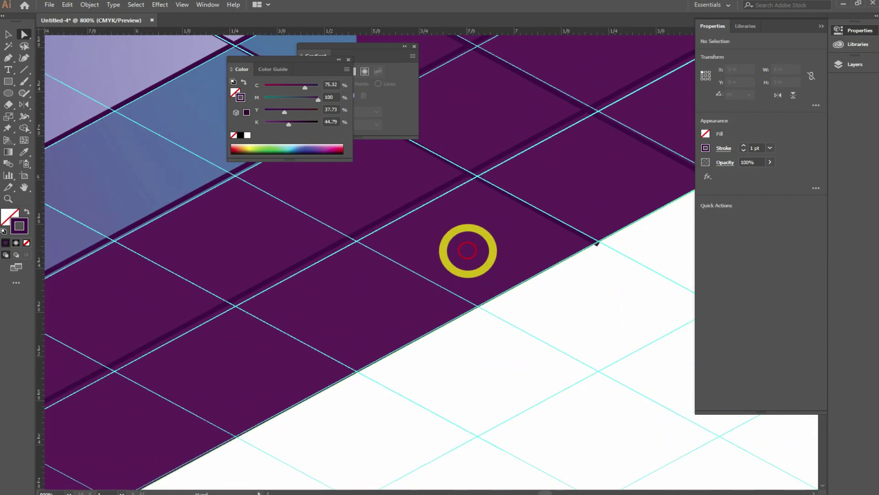
{"action": "left_click_drag", "start_coordinate": [596, 243], "coordinate": [476, 305]}
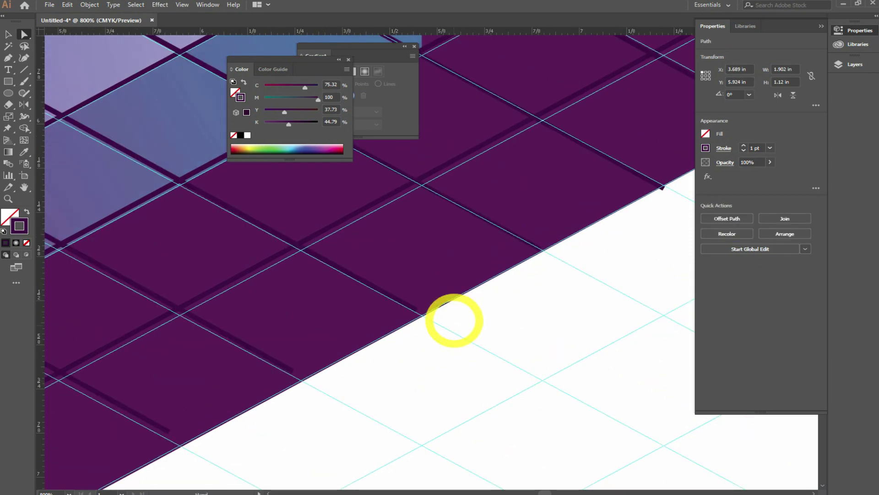
{"action": "scroll", "coordinate": [402, 298], "scroll_direction": "down", "scroll_amount": 4}
{"action": "left_click", "coordinate": [514, 422]}
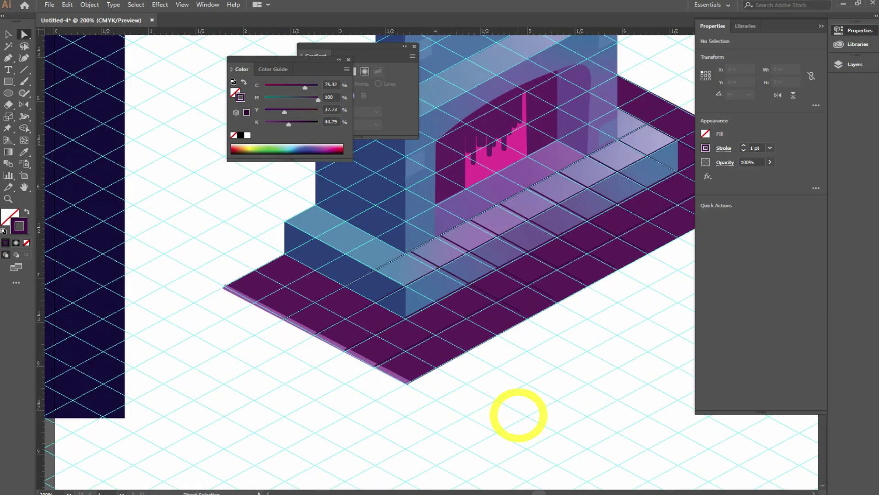
{"action": "scroll", "coordinate": [458, 394], "scroll_direction": "right", "scroll_amount": 5}
{"action": "scroll", "coordinate": [394, 366], "scroll_direction": "up", "scroll_amount": 3}
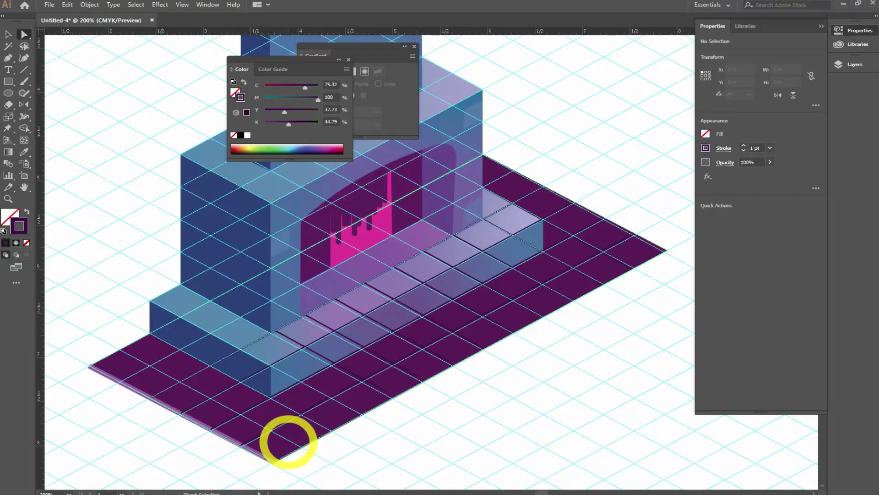
{"action": "left_click", "coordinate": [182, 5]}
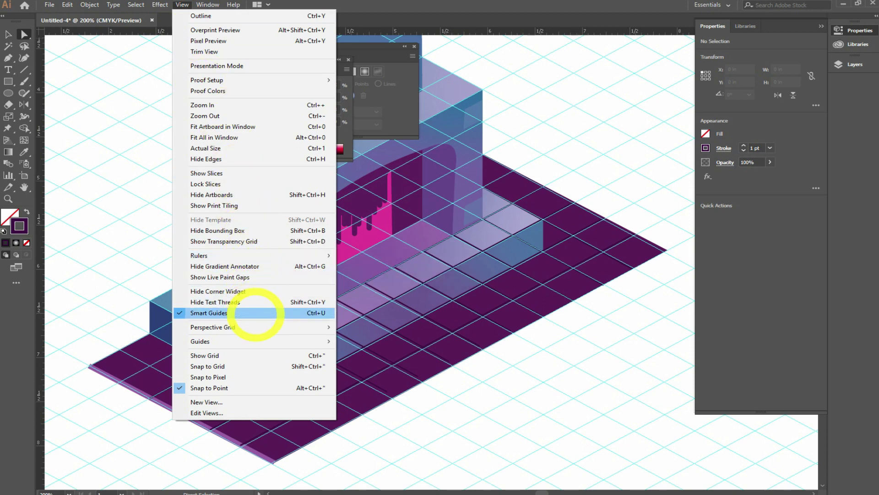
{"action": "mouse_move", "coordinate": [254, 341]}
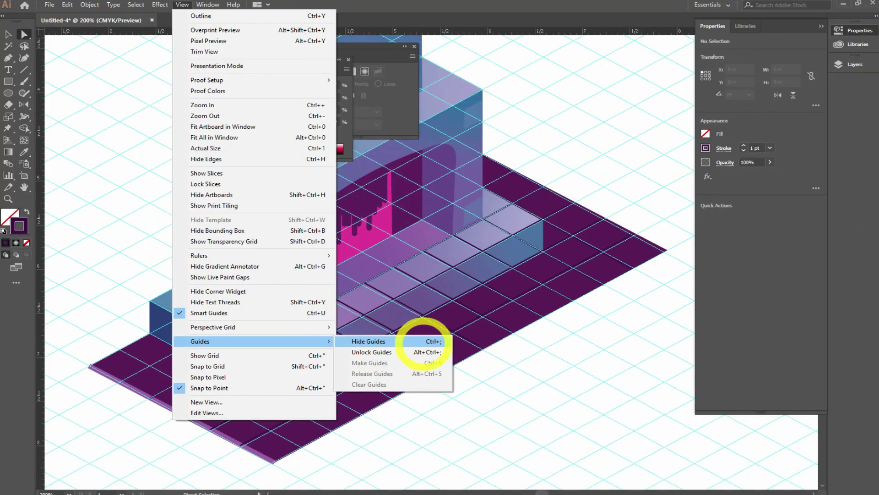
Hide the guides so the cyan isometric grid disappears
{"action": "left_click", "coordinate": [424, 343]}
{"action": "left_click_drag", "start_coordinate": [506, 381], "coordinate": [510, 355]}
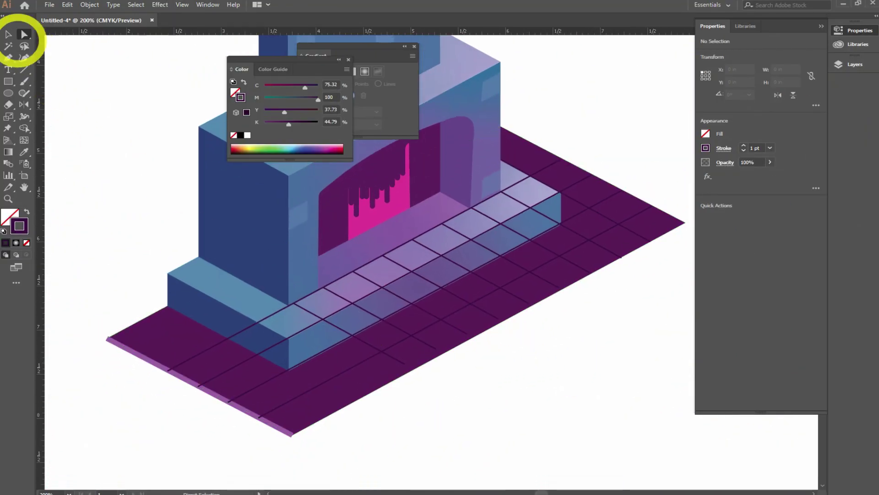
{"action": "left_click", "coordinate": [388, 352]}
Select the tile lines crossing the hearth one by one, then deselect them
{"action": "left_click", "coordinate": [418, 339], "text": "shift"}
{"action": "left_click", "coordinate": [453, 326], "text": "shift"}
{"action": "left_click", "coordinate": [479, 309], "text": "shift"}
{"action": "left_click", "coordinate": [507, 292], "text": "shift"}
{"action": "left_click", "coordinate": [514, 263], "text": "shift"}
{"action": "left_click", "coordinate": [548, 251], "text": "shift"}
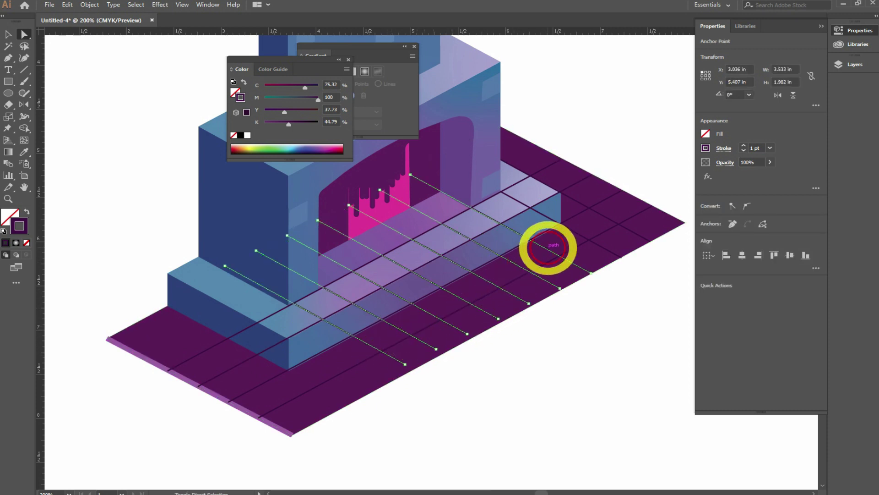
{"action": "left_click", "coordinate": [591, 228], "text": "shift"}
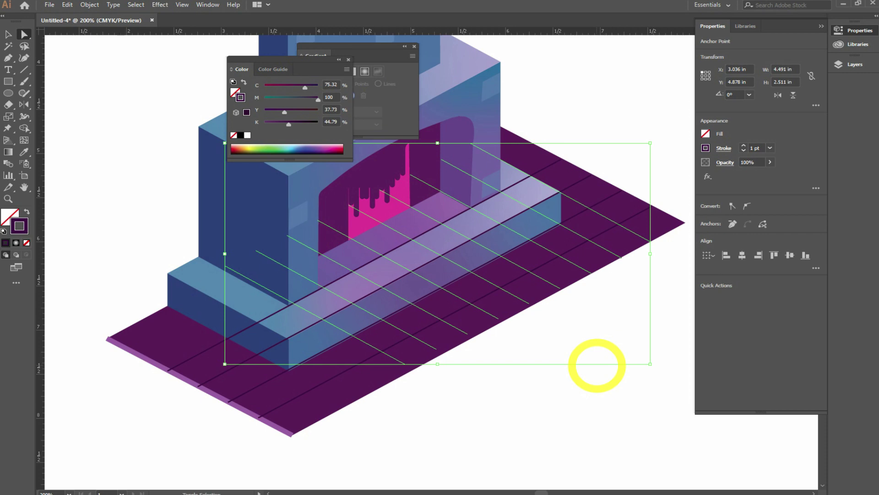
{"action": "left_click", "coordinate": [605, 387]}
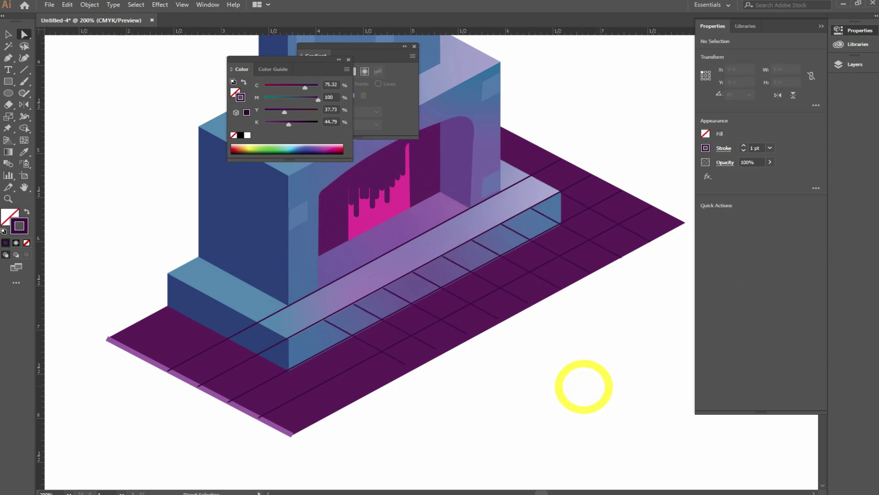
Select the seven tile lines running across the hearth, then clear the selection
{"action": "left_click", "coordinate": [405, 364]}
{"action": "left_click", "coordinate": [436, 349], "text": "shift"}
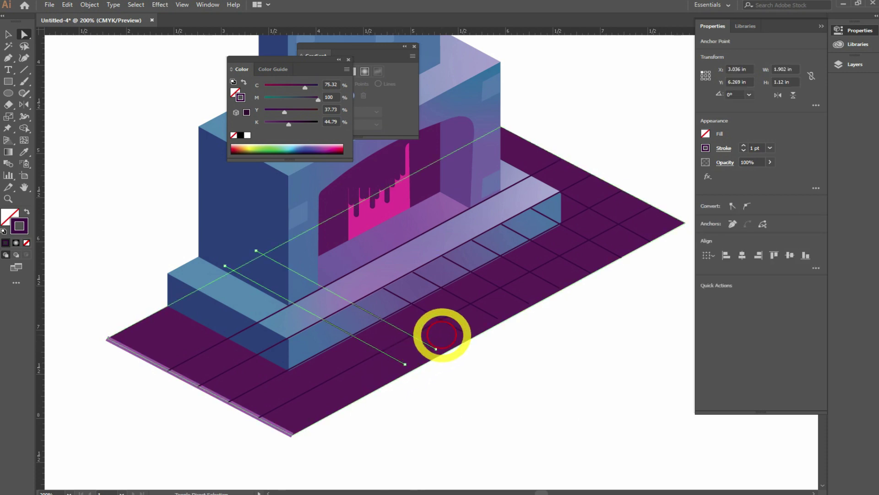
{"action": "left_click", "coordinate": [450, 324], "text": "shift"}
{"action": "left_click", "coordinate": [482, 310], "text": "shift"}
{"action": "left_click", "coordinate": [508, 293], "text": "shift"}
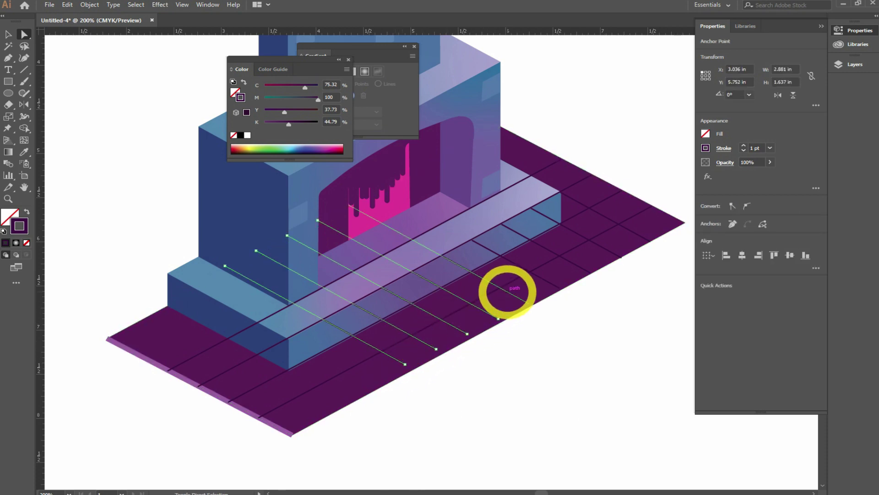
{"action": "left_click", "coordinate": [590, 252], "text": "shift"}
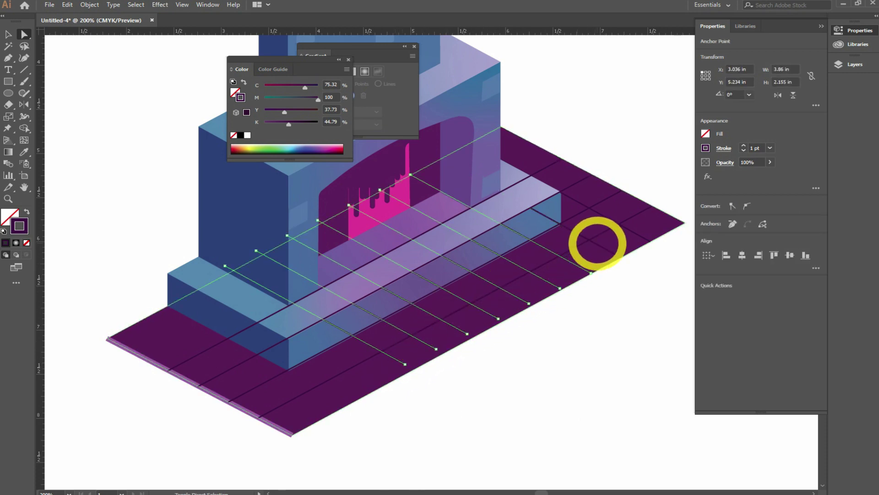
{"action": "left_click", "coordinate": [624, 229], "text": "shift"}
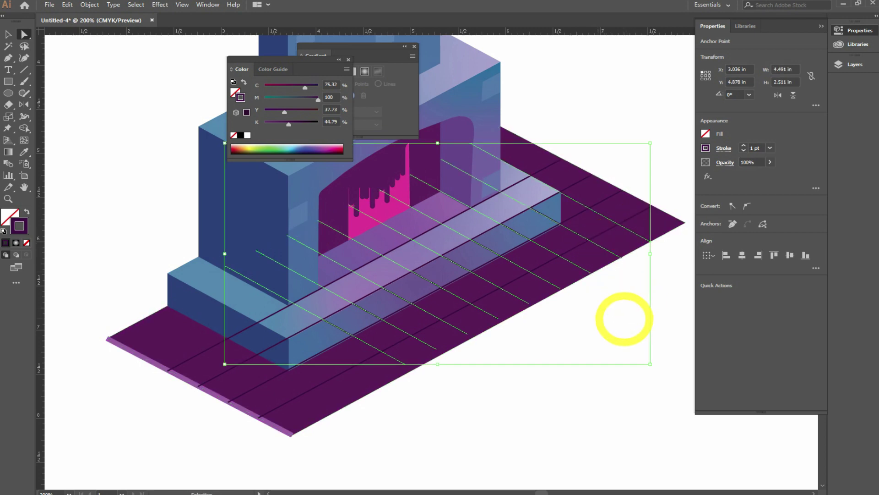
{"action": "left_click", "coordinate": [624, 319]}
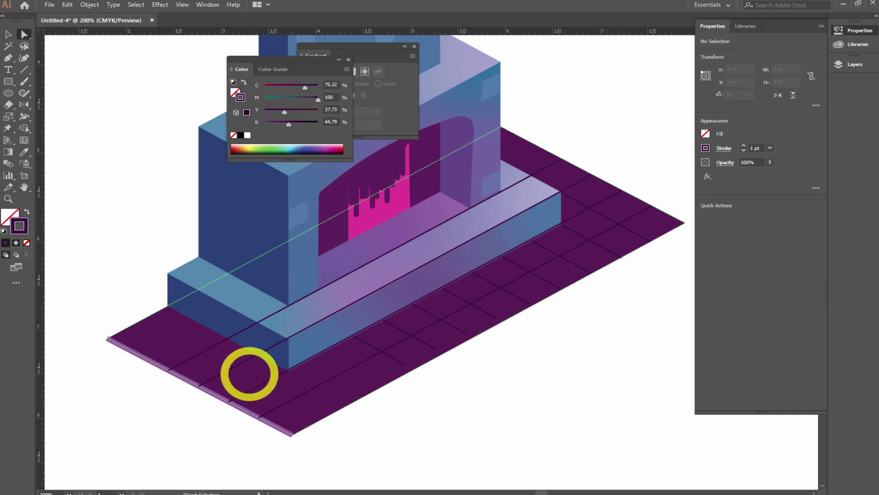
Select the long lines along the hearth front, then zoom out to frame both artboards
{"action": "left_click", "coordinate": [235, 362]}
{"action": "left_click", "coordinate": [261, 385], "text": "shift"}
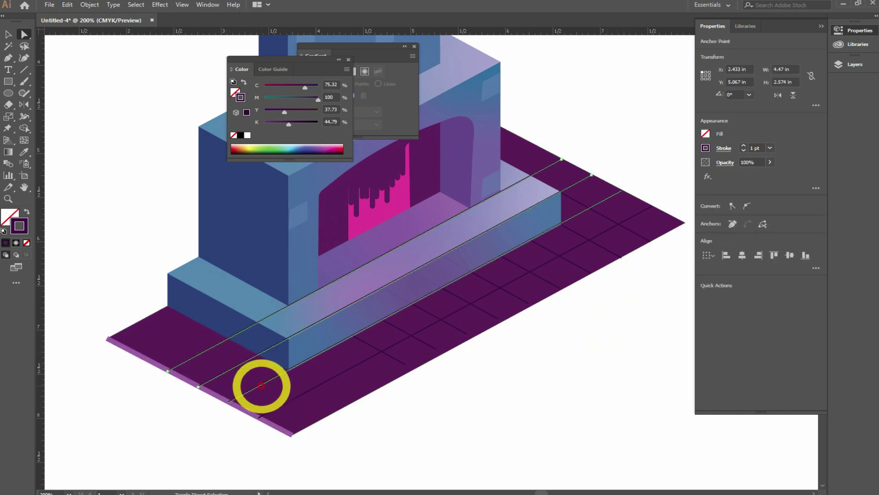
{"action": "key", "text": "ctrl"}
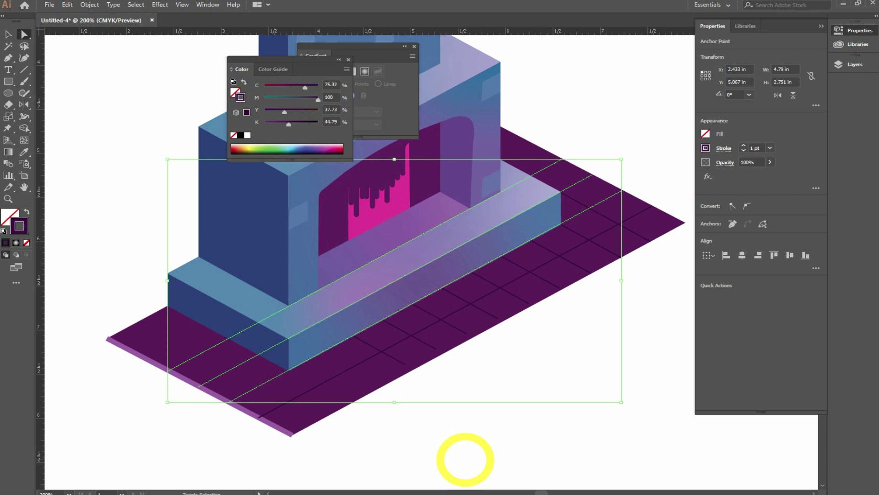
{"action": "left_click", "coordinate": [465, 459], "text": "ctrl"}
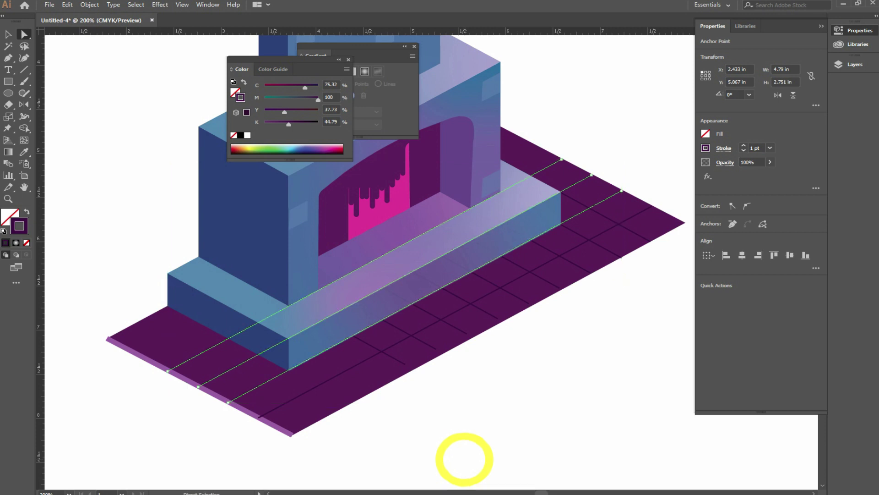
{"action": "key", "text": "ctrl+minus"}
{"action": "key", "text": "ctrl+minus"}
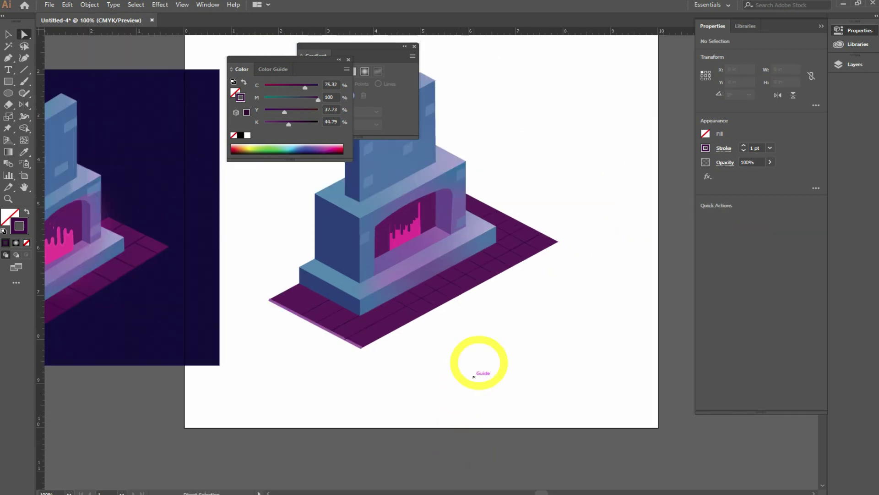
{"action": "left_click_drag", "start_coordinate": [621, 265], "coordinate": [644, 256]}
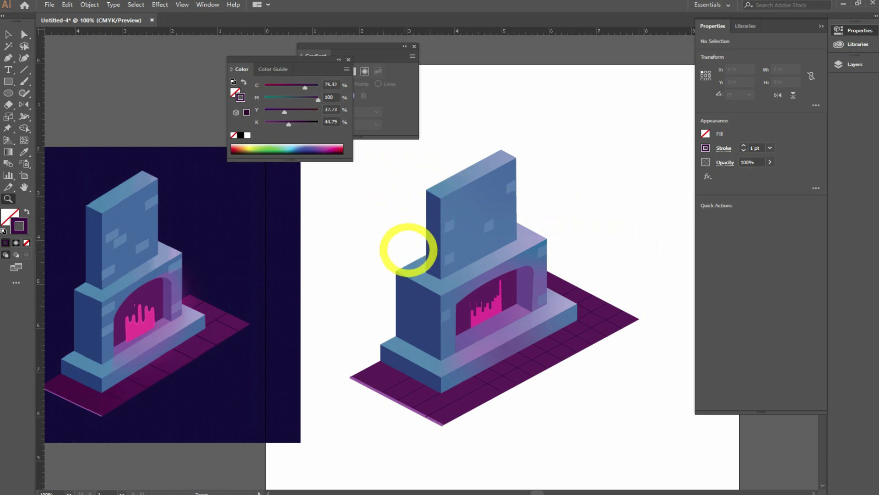
Add a full-artboard rectangle behind the fireplace, filled with the reference's dark navy background colour
{"action": "left_click_drag", "start_coordinate": [408, 250], "coordinate": [366, 271]}
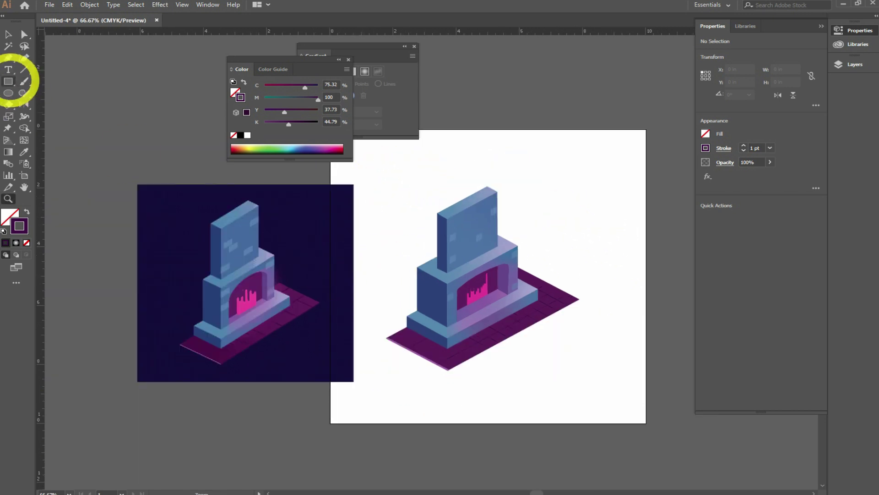
{"action": "left_click", "coordinate": [348, 60]}
{"action": "left_click", "coordinate": [415, 46]}
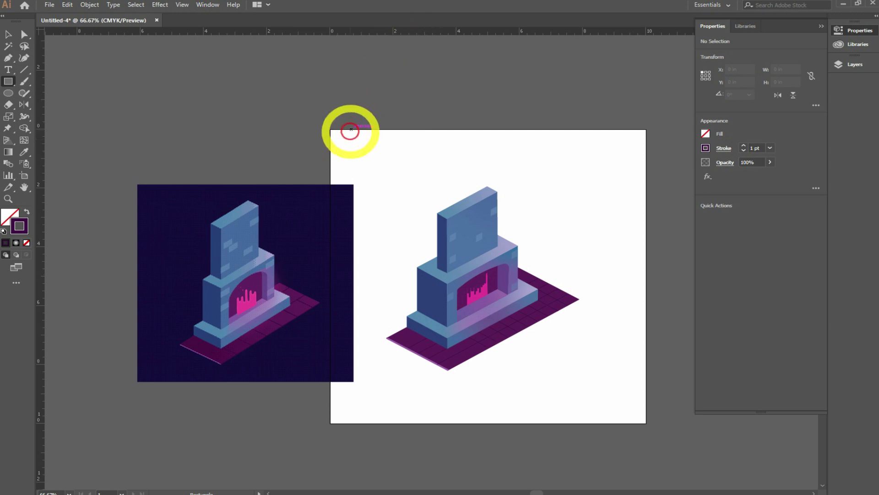
{"action": "left_click_drag", "start_coordinate": [329, 129], "coordinate": [645, 422]}
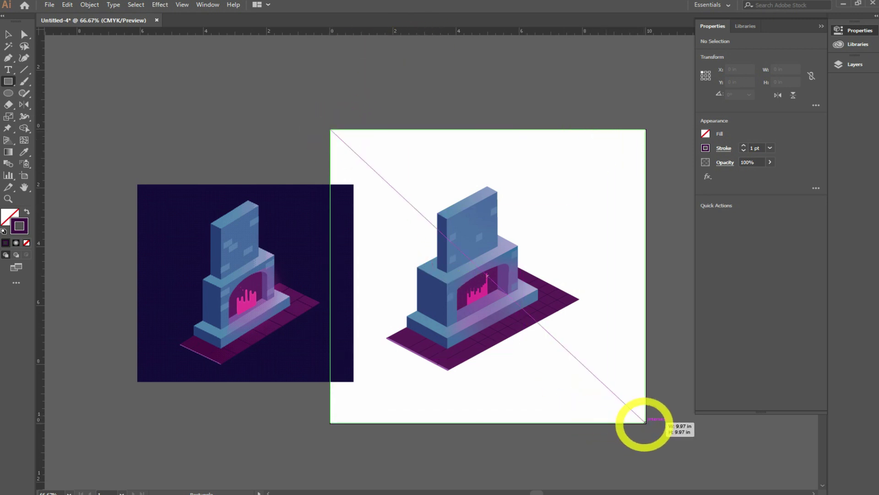
{"action": "key", "text": "i"}
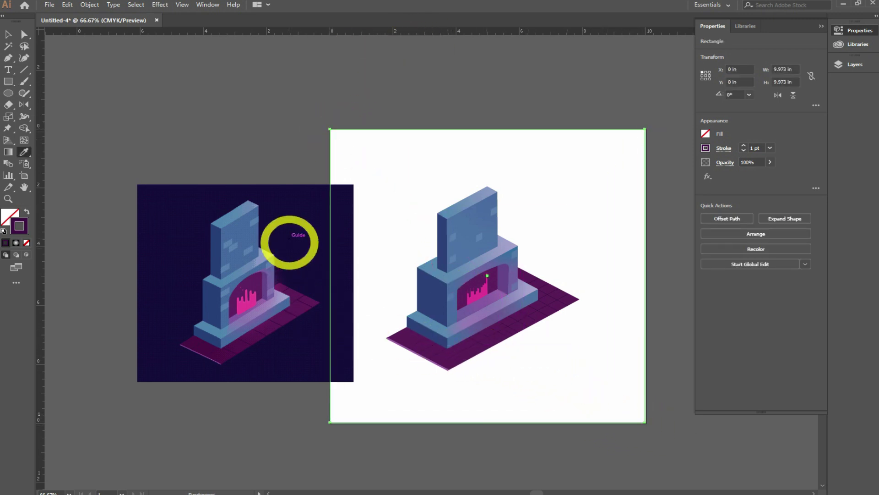
{"action": "left_click", "coordinate": [287, 228]}
{"action": "key", "text": "ctrl+shift+bracketleft"}
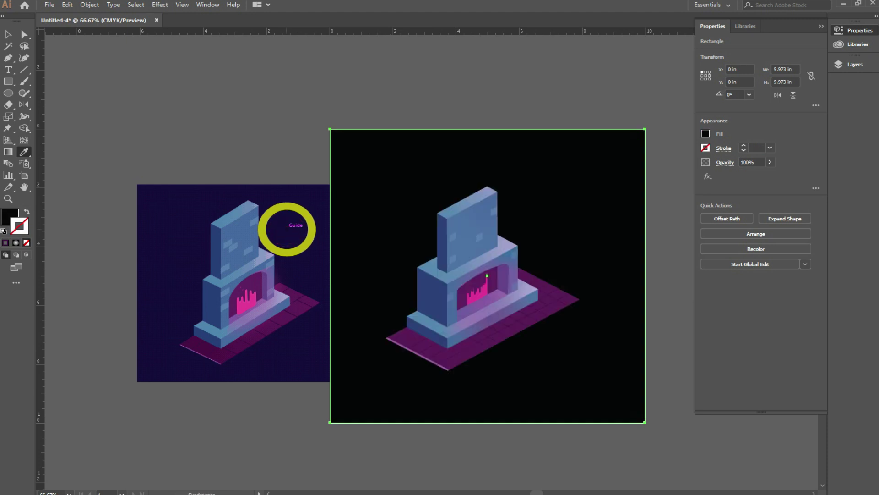
{"action": "left_click", "coordinate": [284, 213]}
{"action": "left_click", "coordinate": [9, 34]}
{"action": "left_click", "coordinate": [223, 142]}
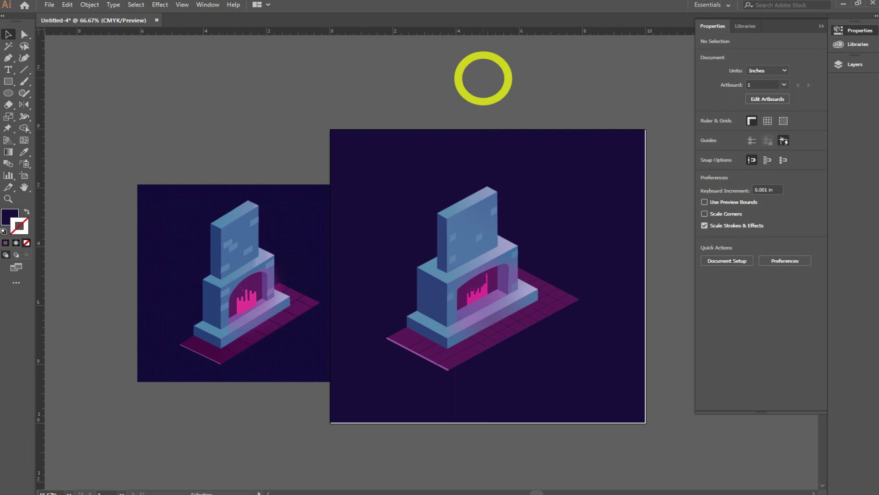
{"action": "key", "text": "z"}
{"action": "left_click_drag", "start_coordinate": [369, 186], "coordinate": [573, 337]}
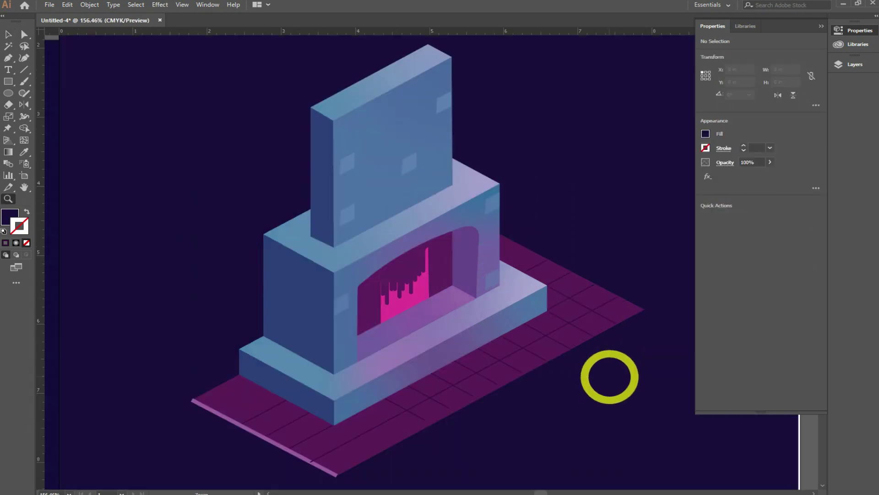
{"action": "key", "text": "Tab"}
{"action": "key", "text": "v"}
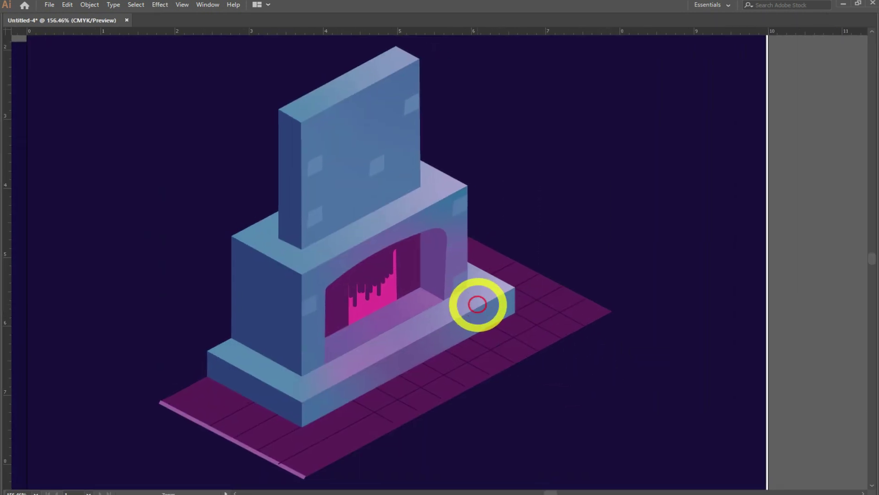
{"action": "key", "text": "f"}
{"action": "key", "text": "f"}
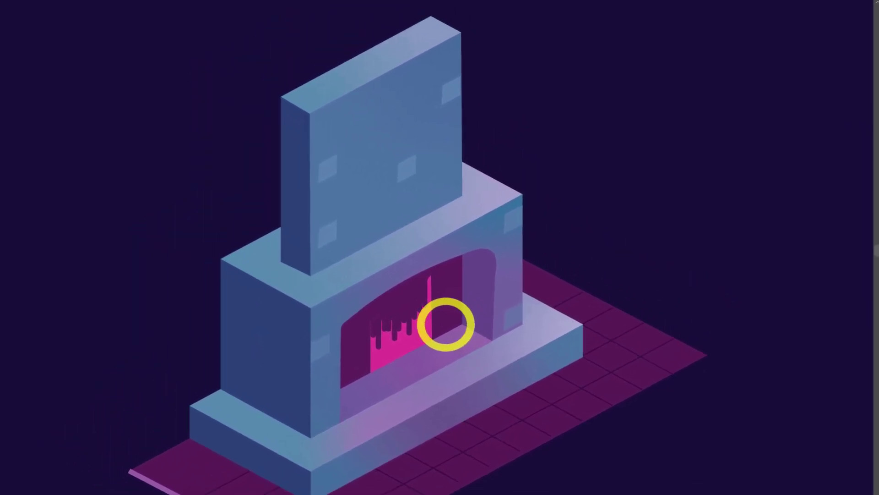
{"action": "scroll", "coordinate": [446, 324], "scroll_direction": "down", "scroll_amount": 1}
{"action": "scroll", "coordinate": [445, 324], "scroll_direction": "down", "scroll_amount": 3}
{"action": "scroll", "coordinate": [440, 293], "scroll_direction": "up", "scroll_amount": 1}
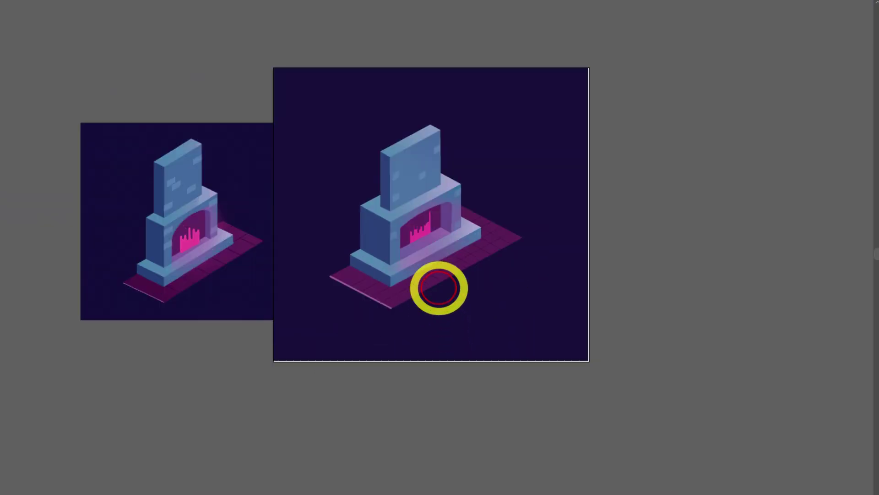
{"action": "scroll", "coordinate": [411, 299], "scroll_direction": "up", "scroll_amount": 1}
{"action": "scroll", "coordinate": [426, 348], "scroll_direction": "down", "scroll_amount": 3}
{"action": "scroll", "coordinate": [448, 389], "scroll_direction": "up", "scroll_amount": 1}
{"action": "scroll", "coordinate": [467, 394], "scroll_direction": "up", "scroll_amount": 1}
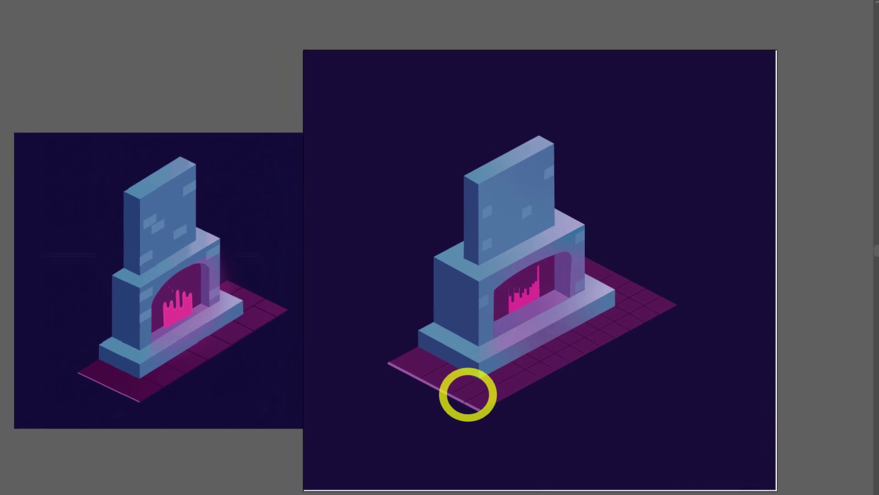
{"action": "scroll", "coordinate": [471, 373], "scroll_direction": "up", "scroll_amount": 3}
{"action": "left_click_drag", "start_coordinate": [418, 287], "coordinate": [515, 339]}
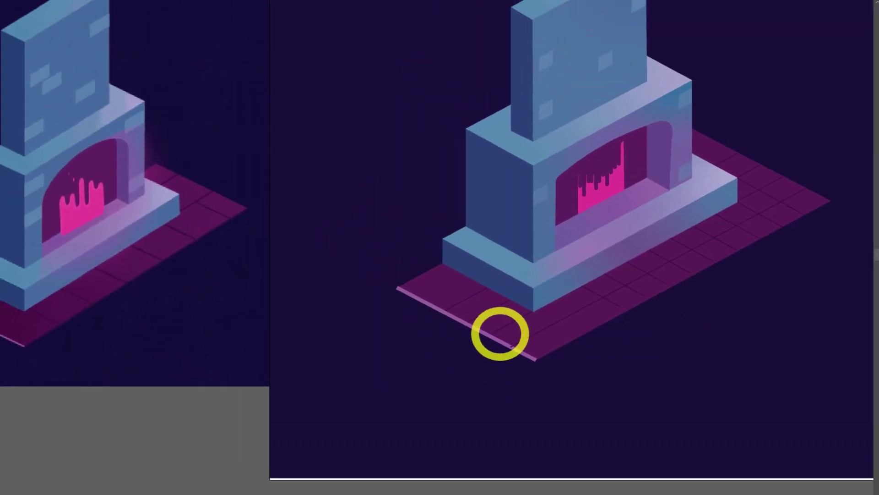
{"action": "scroll", "coordinate": [516, 339], "scroll_direction": "down", "scroll_amount": 1}
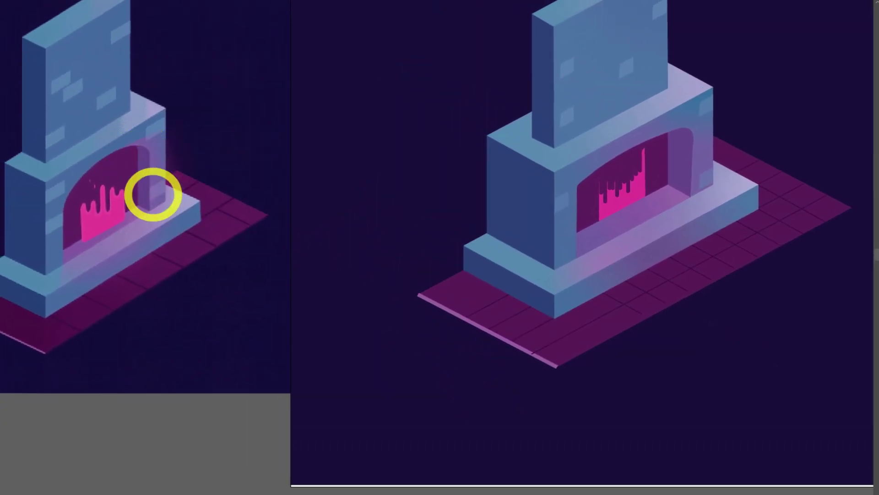
{"action": "scroll", "coordinate": [187, 210], "scroll_direction": "up", "scroll_amount": 1}
{"action": "scroll", "coordinate": [187, 211], "scroll_direction": "down", "scroll_amount": 2}
{"action": "scroll", "coordinate": [422, 242], "scroll_direction": "down", "scroll_amount": 1}
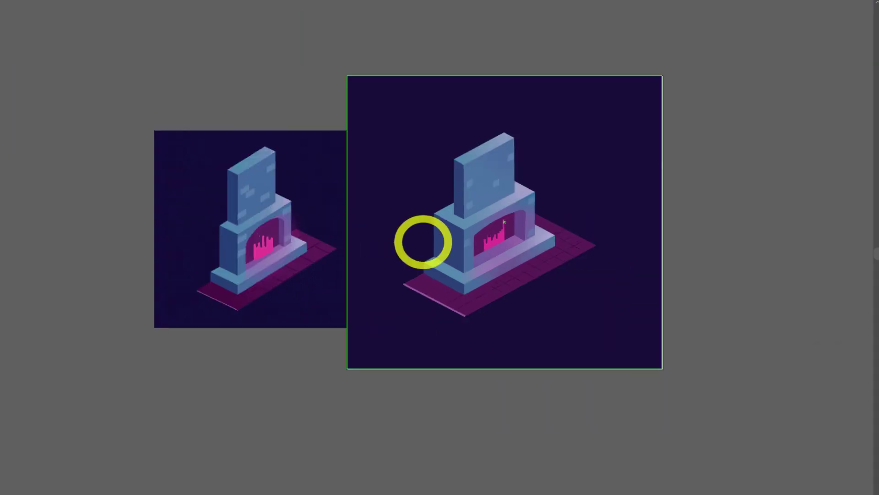
{"action": "key", "text": "f"}
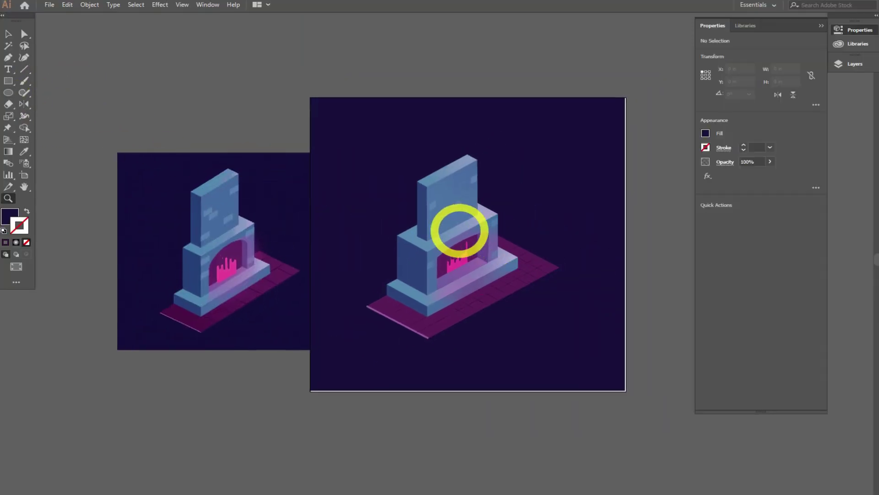
Draw an ellipse over the opening with a radial gradient from flame pink to 0% opacity
{"action": "left_click_drag", "start_coordinate": [463, 236], "coordinate": [507, 265]}
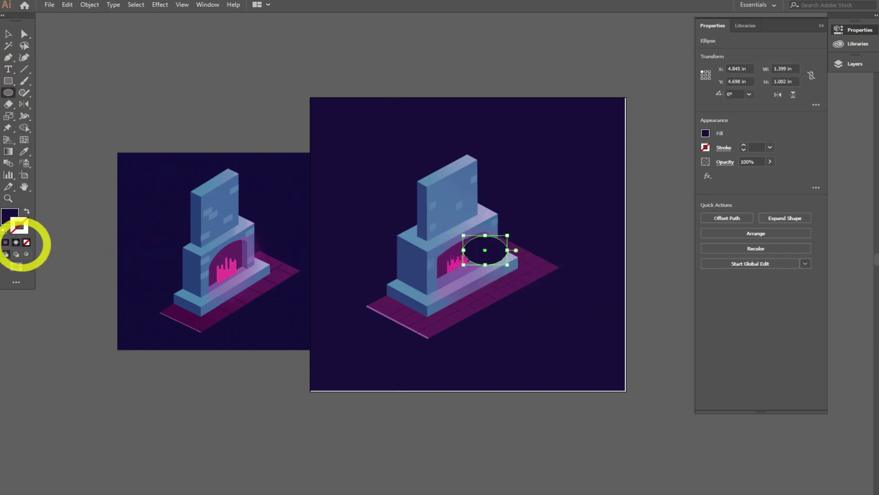
{"action": "left_click", "coordinate": [15, 242]}
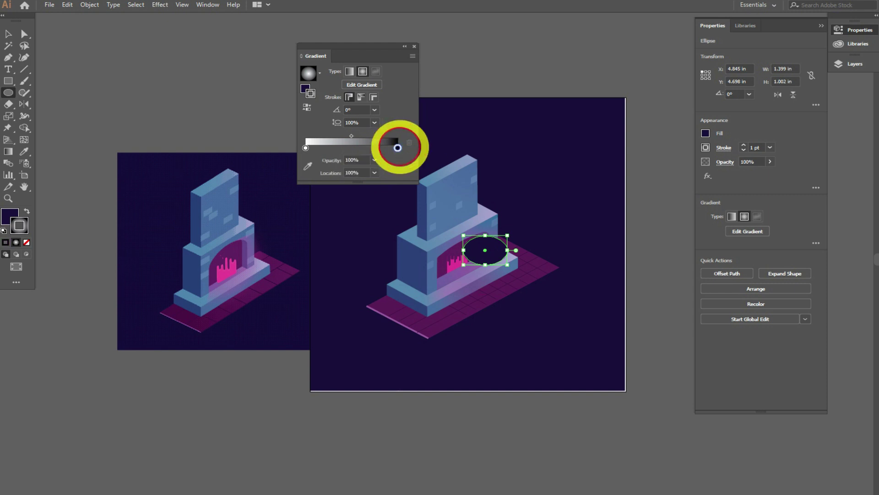
{"action": "left_click", "coordinate": [375, 160]}
{"action": "left_click", "coordinate": [392, 170]}
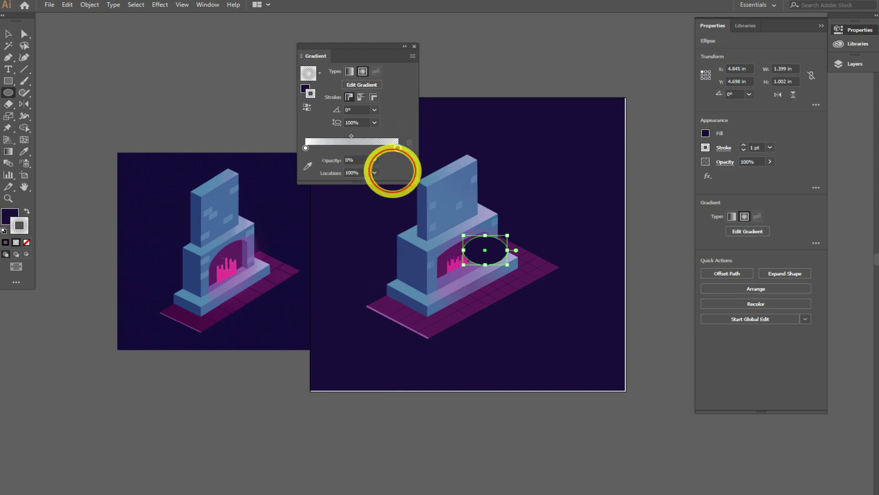
{"action": "left_click", "coordinate": [306, 148]}
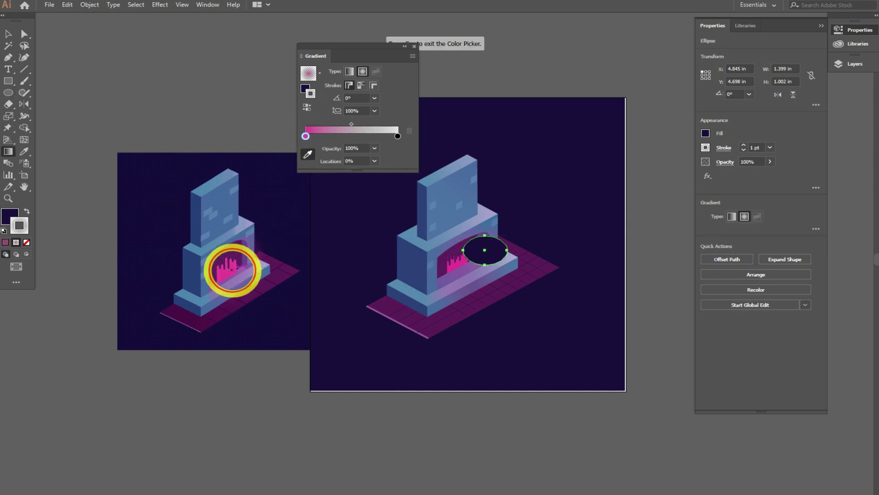
{"action": "left_click", "coordinate": [8, 34]}
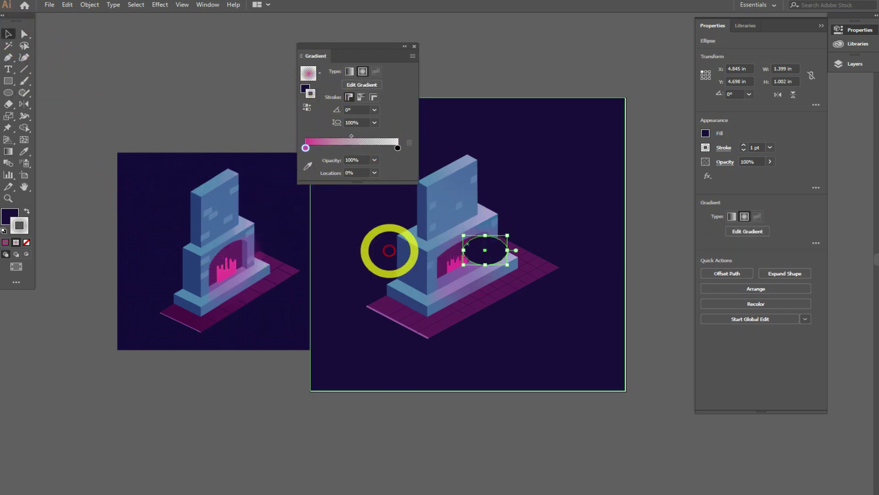
Move the pink radial gradient from the ellipse's outline into its fill
{"action": "left_click", "coordinate": [271, 387]}
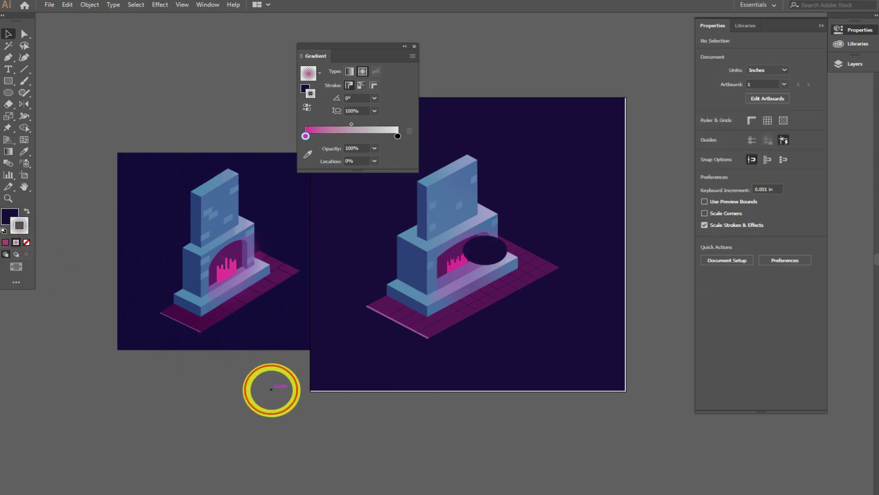
{"action": "left_click", "coordinate": [478, 253]}
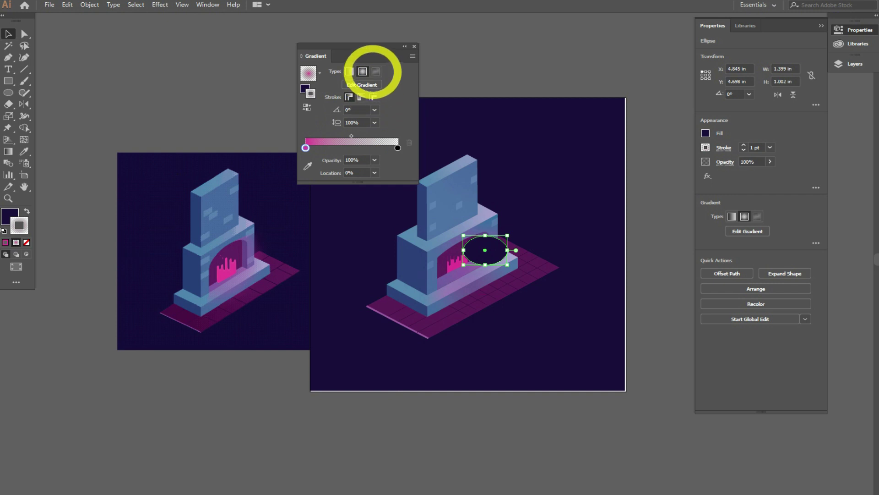
{"action": "left_click", "coordinate": [6, 242]}
{"action": "left_click", "coordinate": [376, 369]}
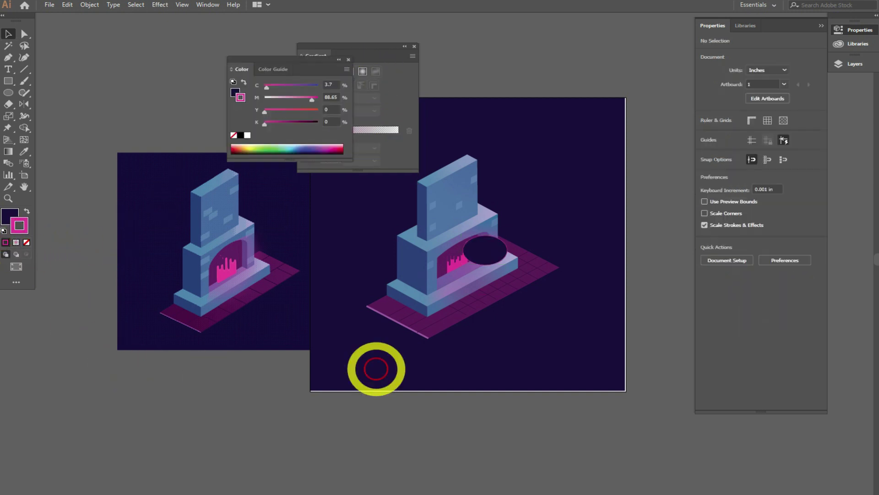
{"action": "left_click_drag", "start_coordinate": [485, 251], "coordinate": [480, 266]}
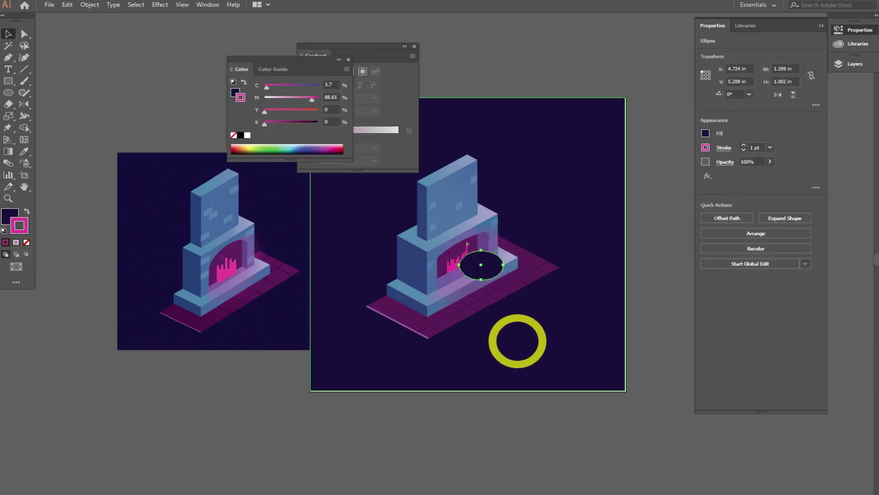
{"action": "key", "text": "ctrl+z"}
{"action": "left_click", "coordinate": [16, 242]}
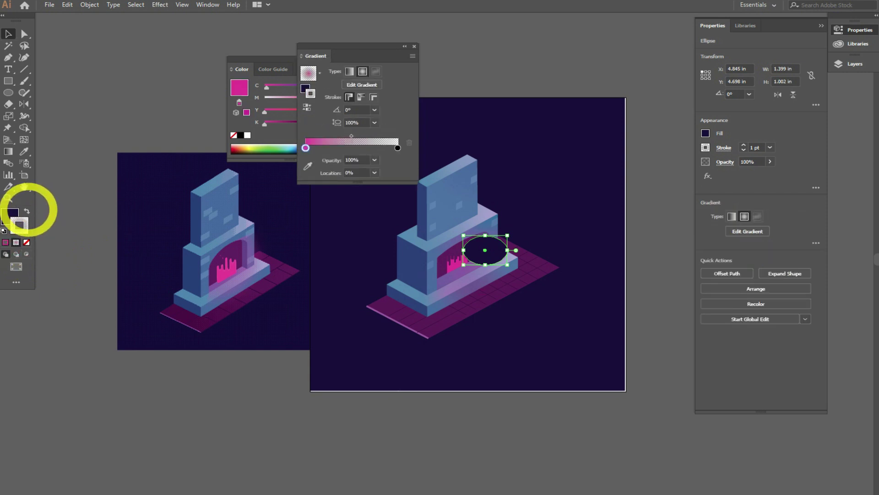
{"action": "left_click", "coordinate": [27, 212]}
{"action": "left_click", "coordinate": [289, 400]}
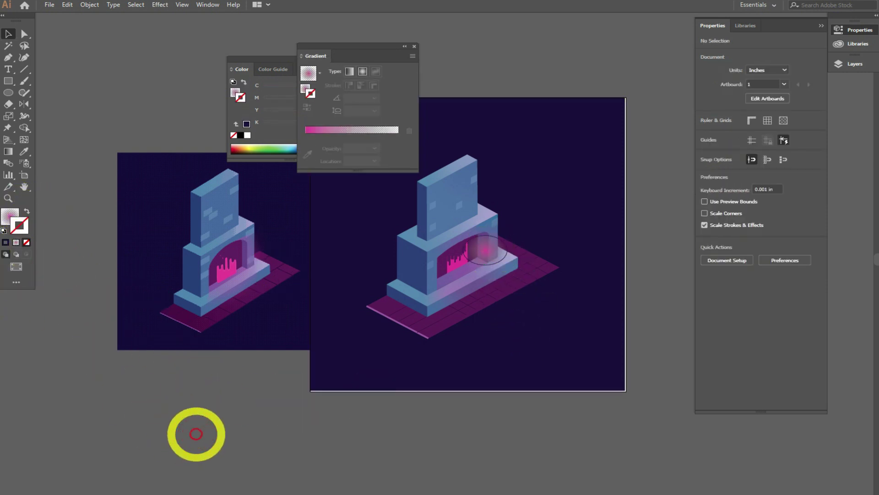
Move the glow ellipse higher inside the fireplace and set its opacity to 25%
{"action": "left_click", "coordinate": [486, 253]}
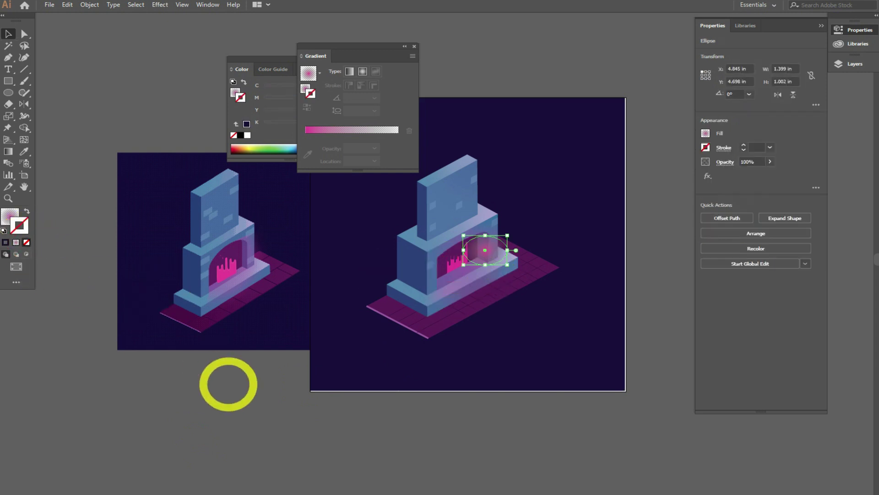
{"action": "left_click", "coordinate": [452, 369]}
{"action": "left_click_drag", "start_coordinate": [484, 250], "coordinate": [486, 235]}
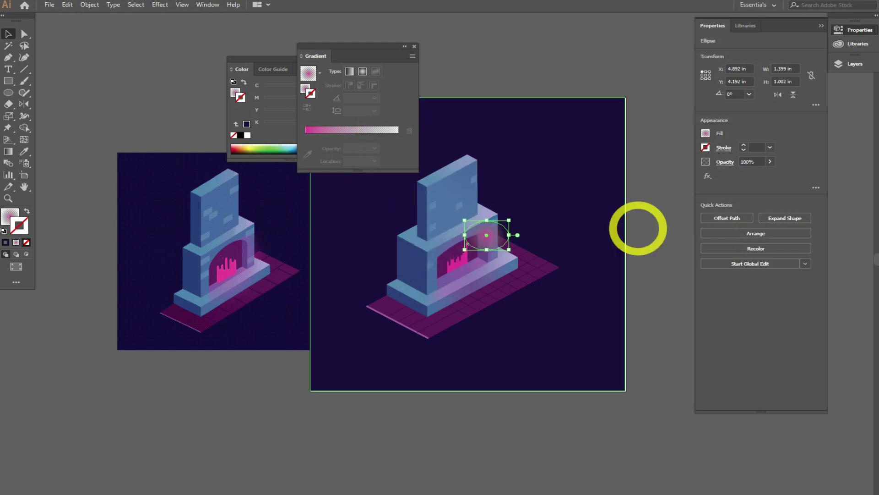
{"action": "left_click", "coordinate": [770, 161]}
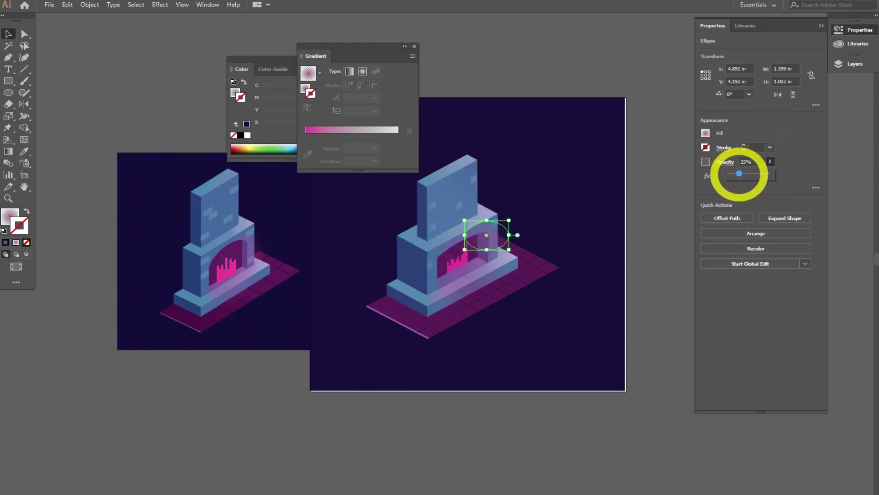
{"action": "left_click", "coordinate": [635, 276]}
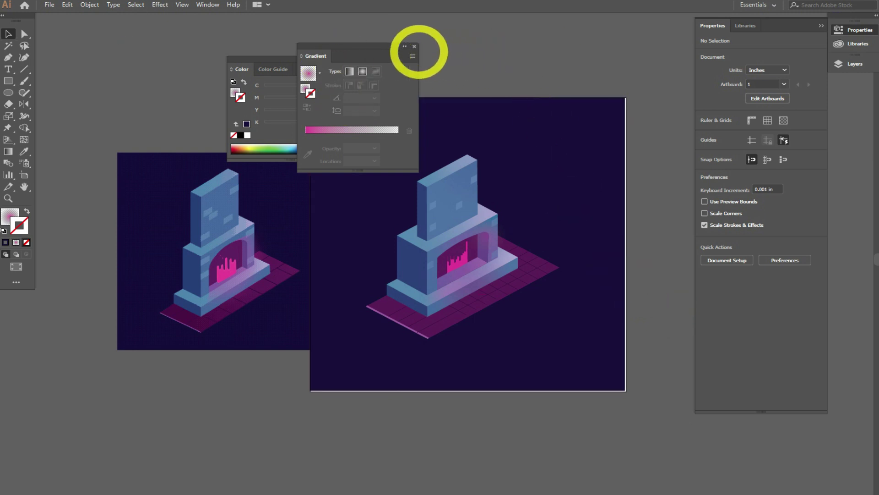
{"action": "left_click", "coordinate": [414, 46]}
Zoom in on the fireplace's pink glow, close the Color panel, and return to normal screen mode
{"action": "key", "text": "z"}
{"action": "left_click_drag", "start_coordinate": [392, 147], "coordinate": [509, 275]}
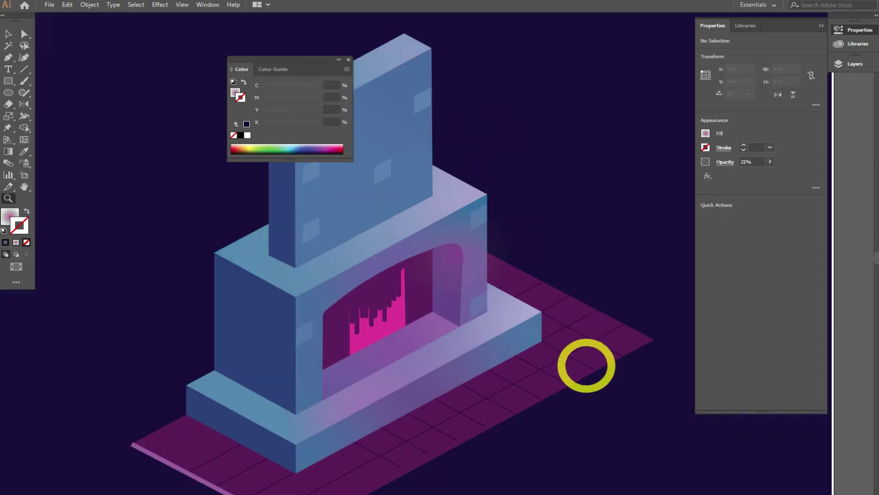
{"action": "left_click_drag", "start_coordinate": [532, 361], "coordinate": [557, 360]}
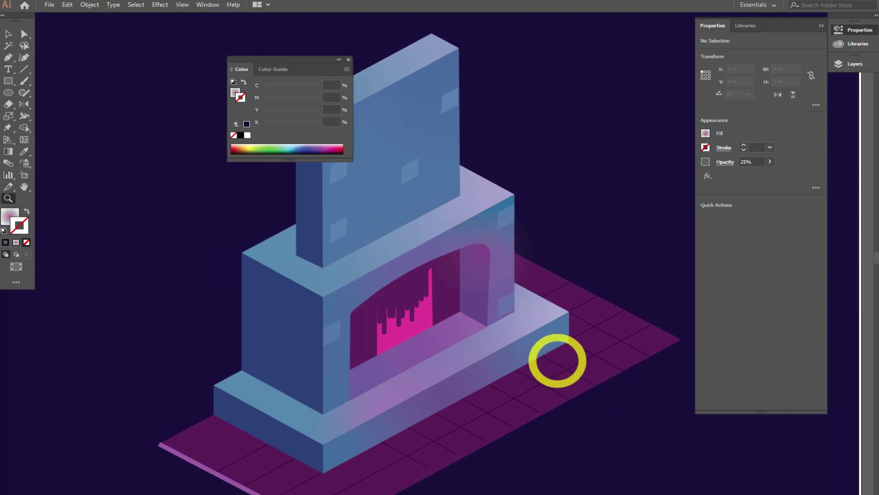
{"action": "left_click", "coordinate": [348, 60]}
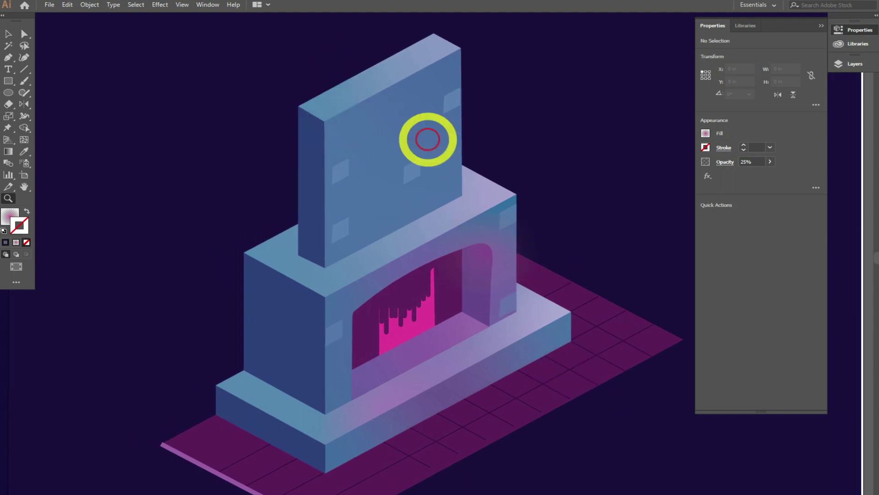
{"action": "left_click_drag", "start_coordinate": [428, 140], "coordinate": [408, 124]}
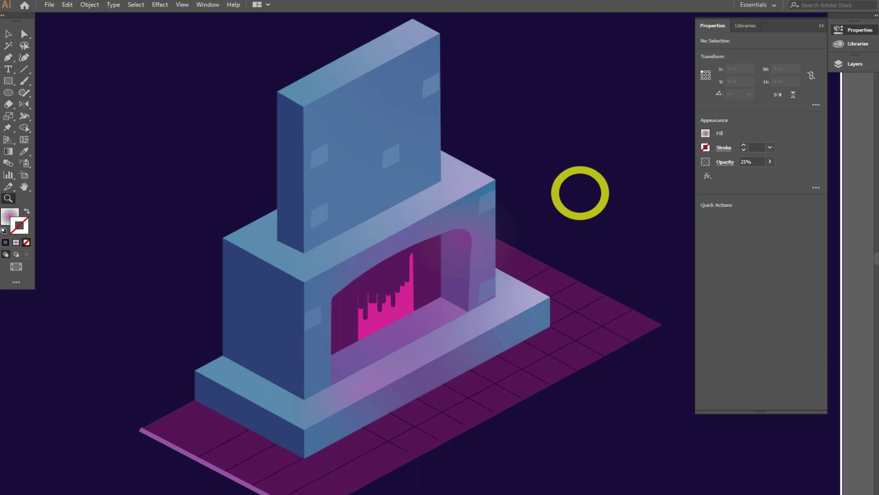
{"action": "key", "text": "f"}
{"action": "key", "text": "f"}
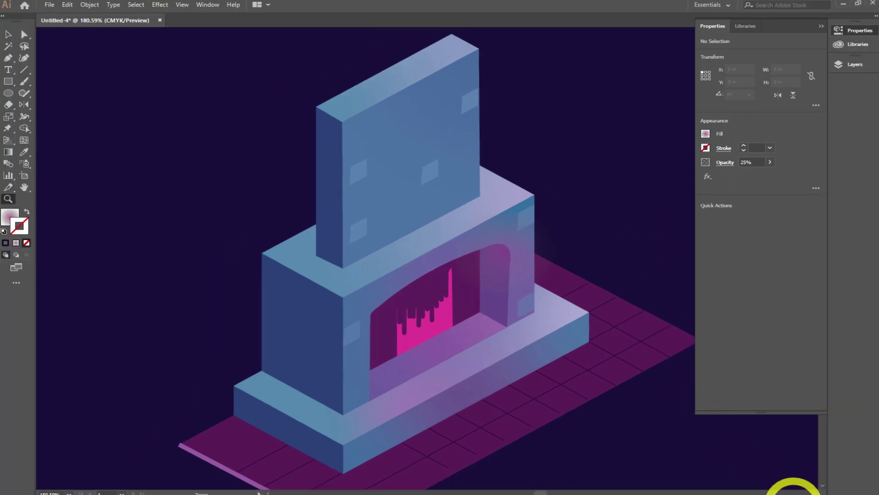
{"action": "left_click", "coordinate": [793, 490]}
{"action": "right_click", "coordinate": [766, 468]}
{"action": "left_click", "coordinate": [766, 442]}
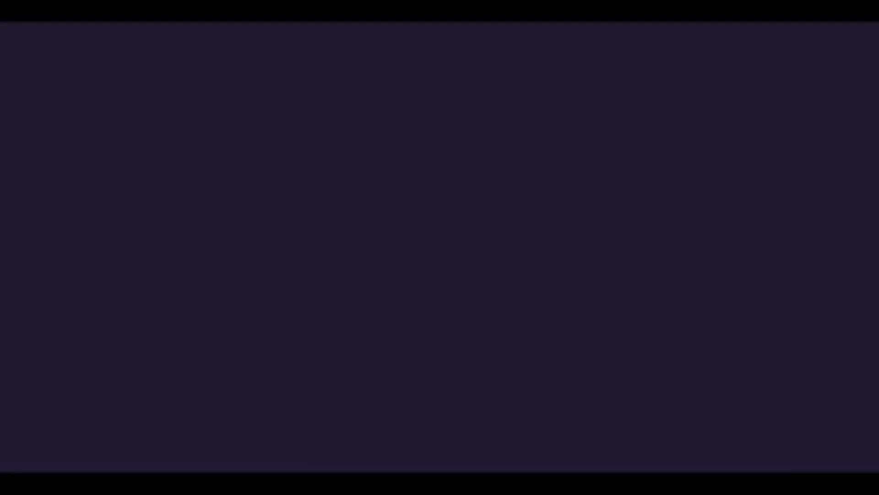